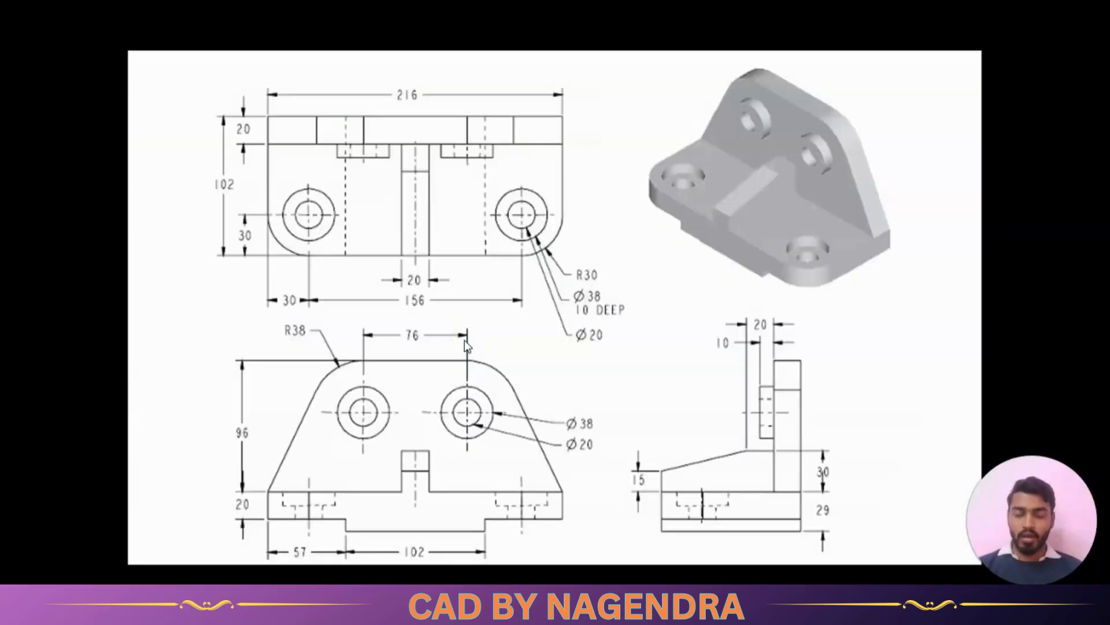
pyautogui.moveTo(464, 340); pyautogui.dragTo(530, 298)
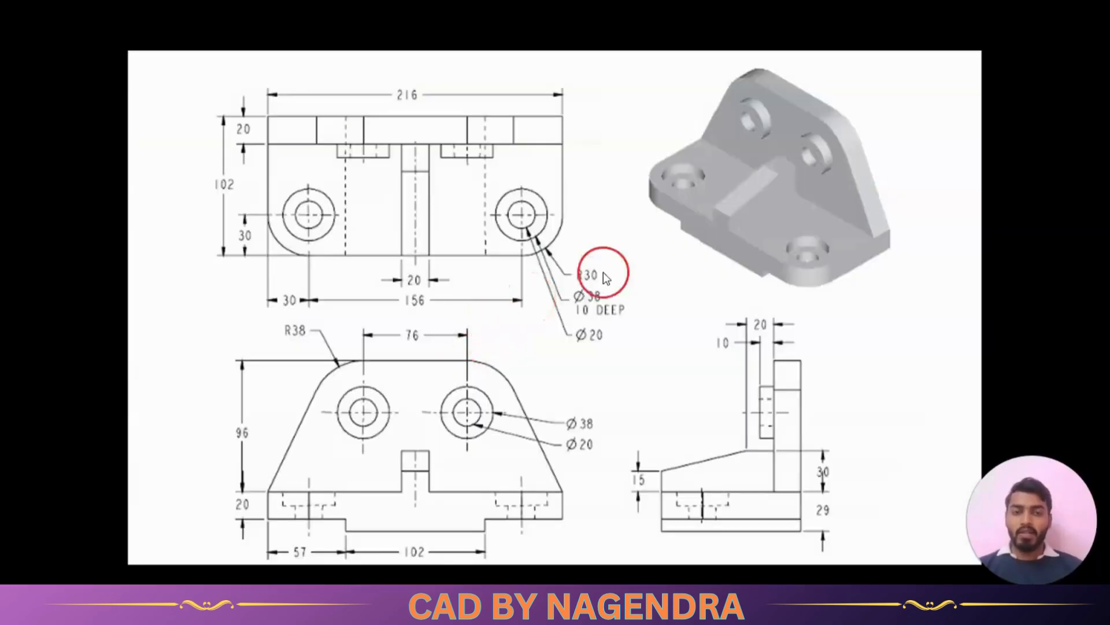
pyautogui.moveTo(863, 176); pyautogui.dragTo(706, 176)
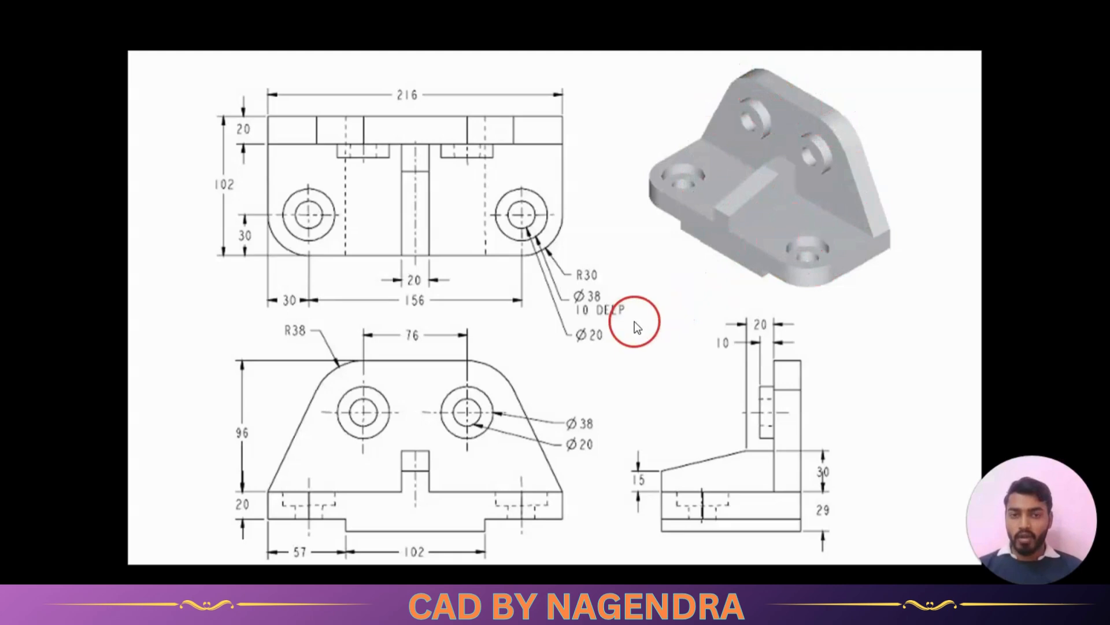
pyautogui.moveTo(678, 260); pyautogui.dragTo(710, 239)
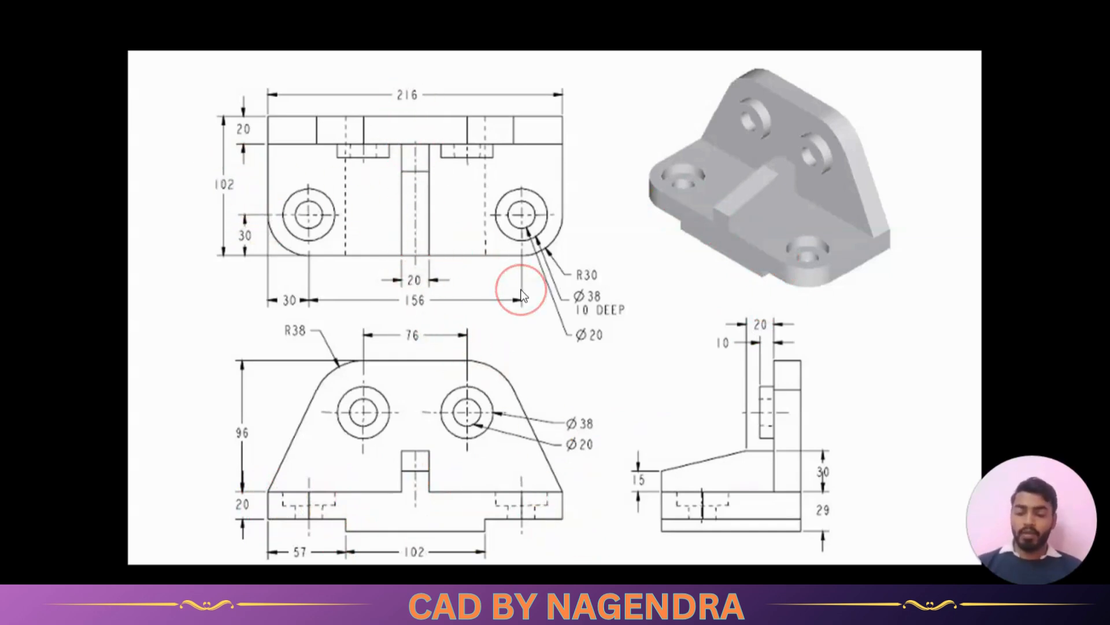
# Switch to SOLIDWORKS and start a new sketch on the Front Plane
pyautogui.hotkey('alt', 'Tab')
pyautogui.click(50, 208)
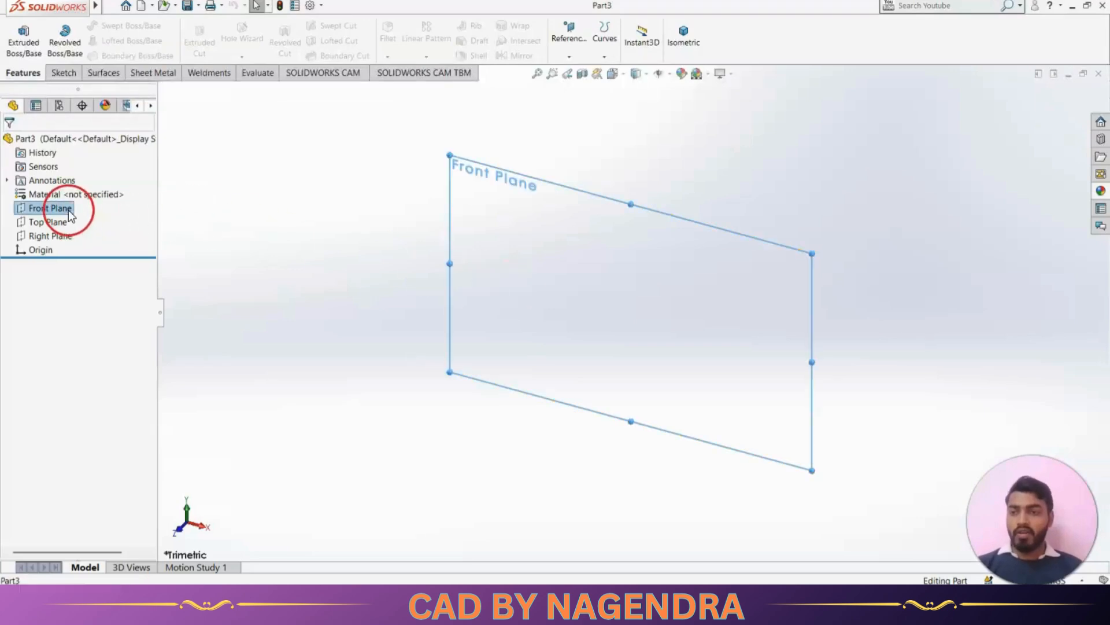
pyautogui.click(81, 191)
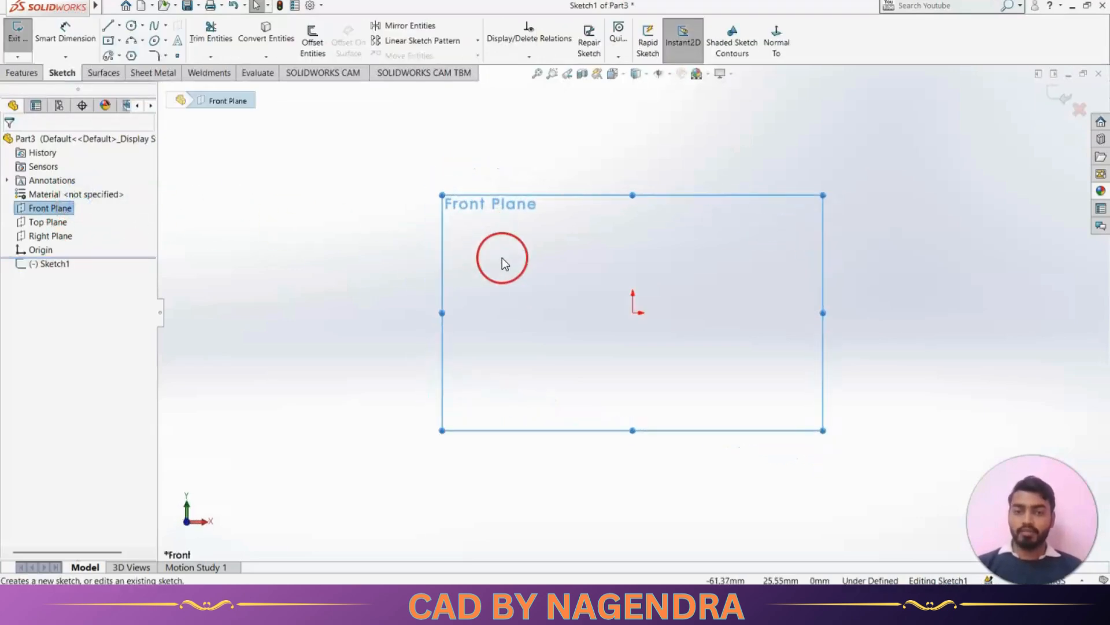
# Sketch the left half of the stepped base profile from the origin: about 87 mm leftward, 15 mm down, inward, down, and 38 mm to beneath the origin
pyautogui.hotkey('alt', 'Tab')
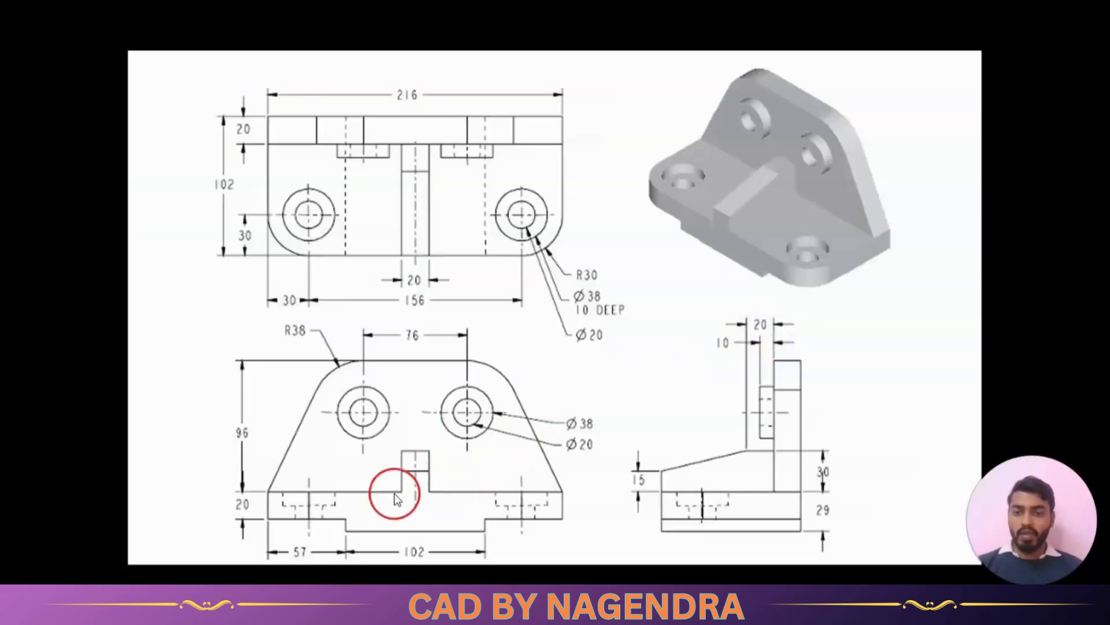
pyautogui.hotkey('alt', 'Tab')
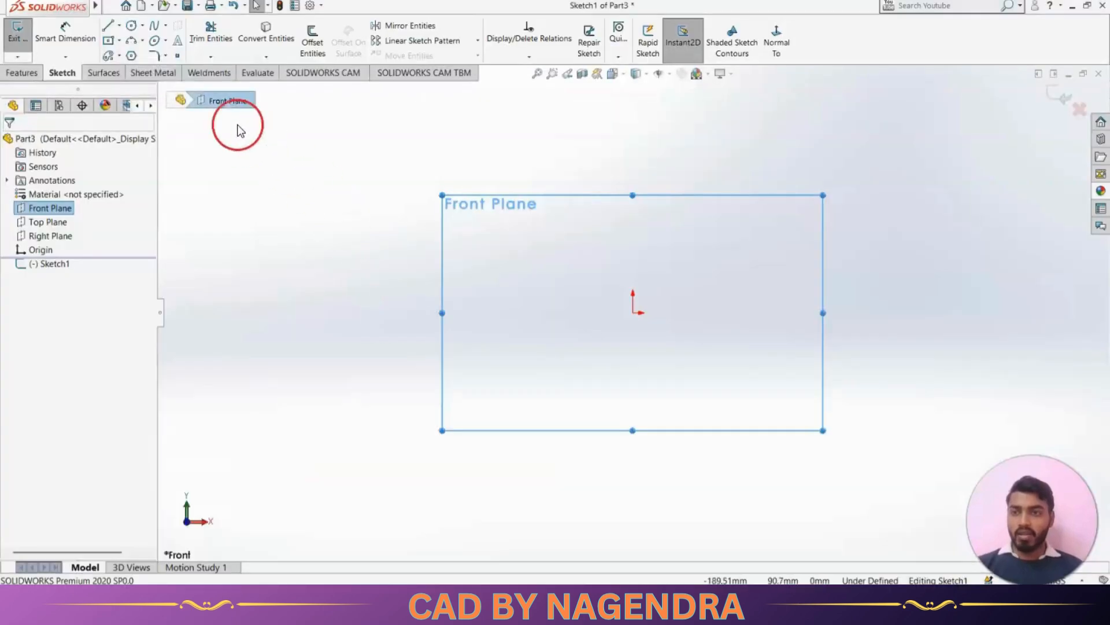
pyautogui.click(111, 28)
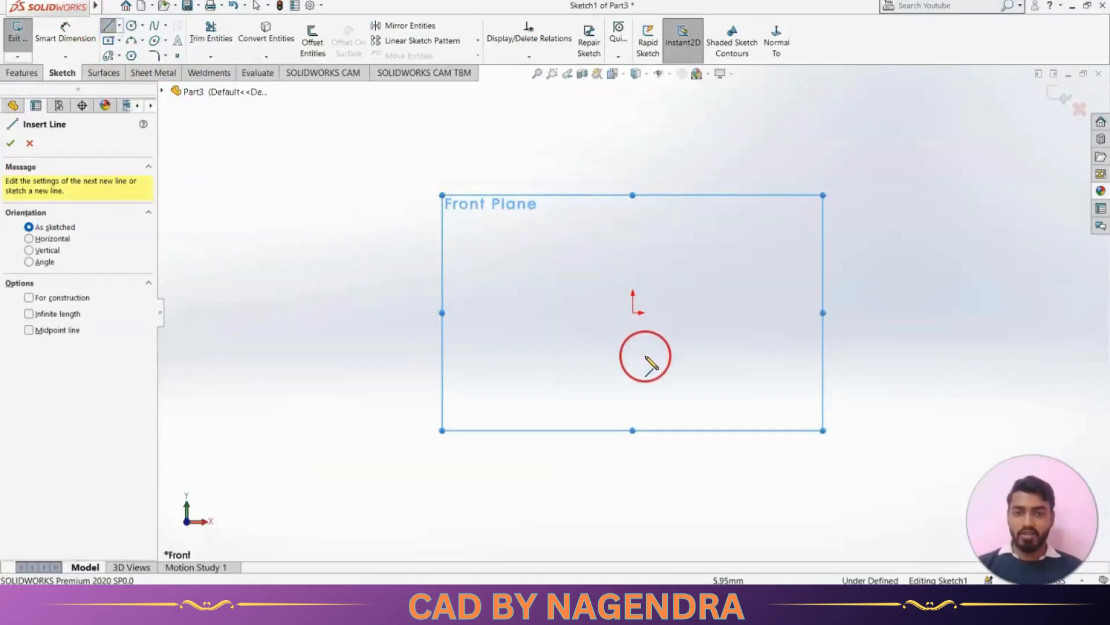
pyautogui.hotkey('alt', 'Tab')
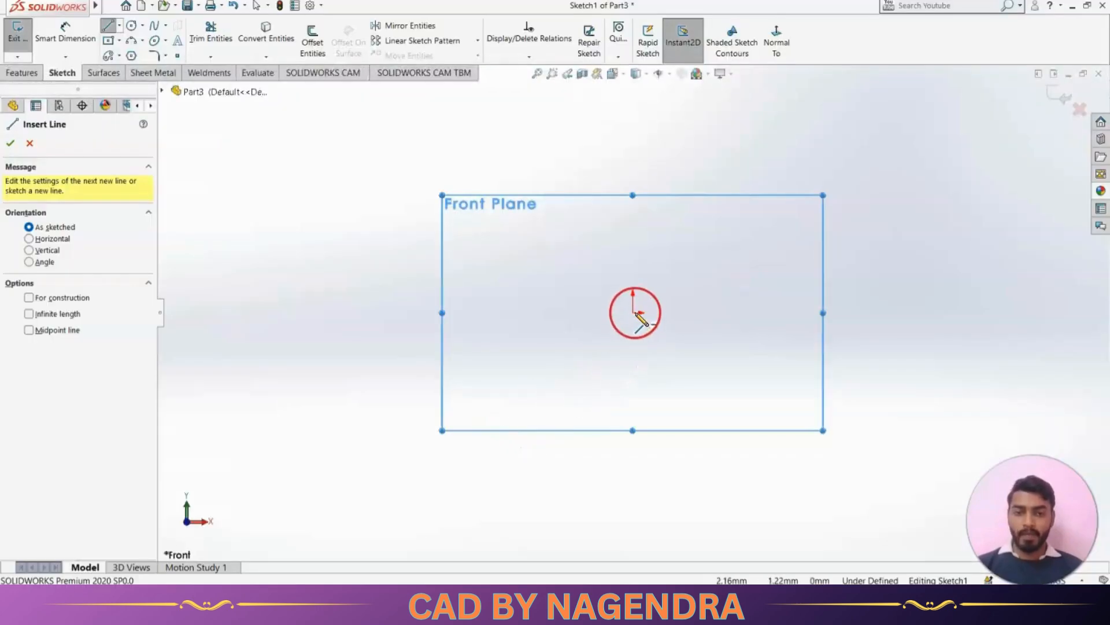
pyautogui.click(634, 312)
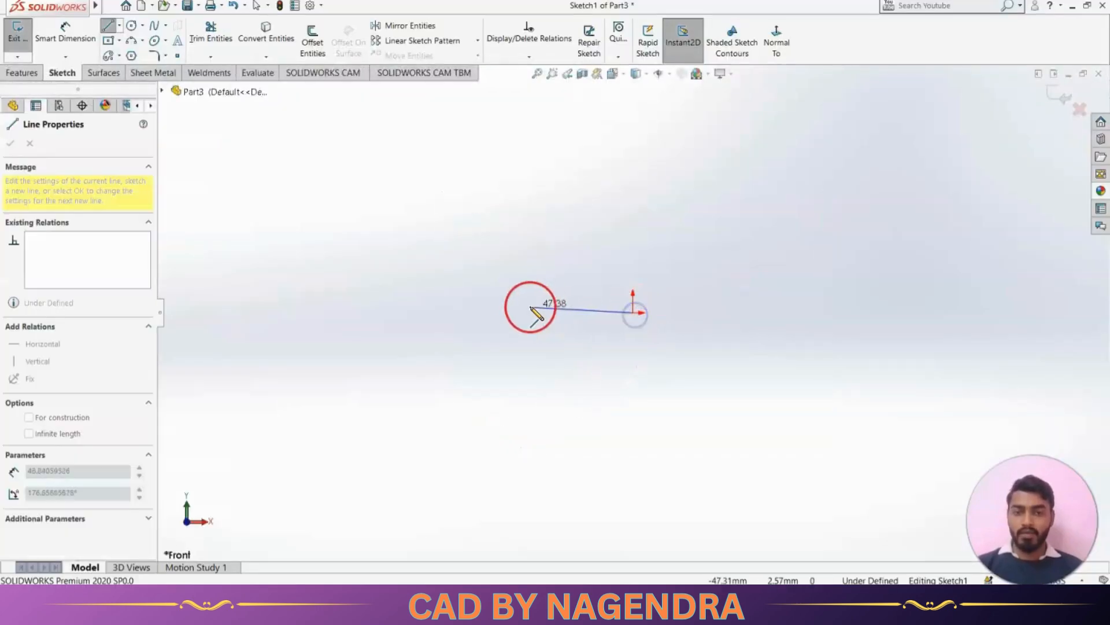
pyautogui.click(445, 313)
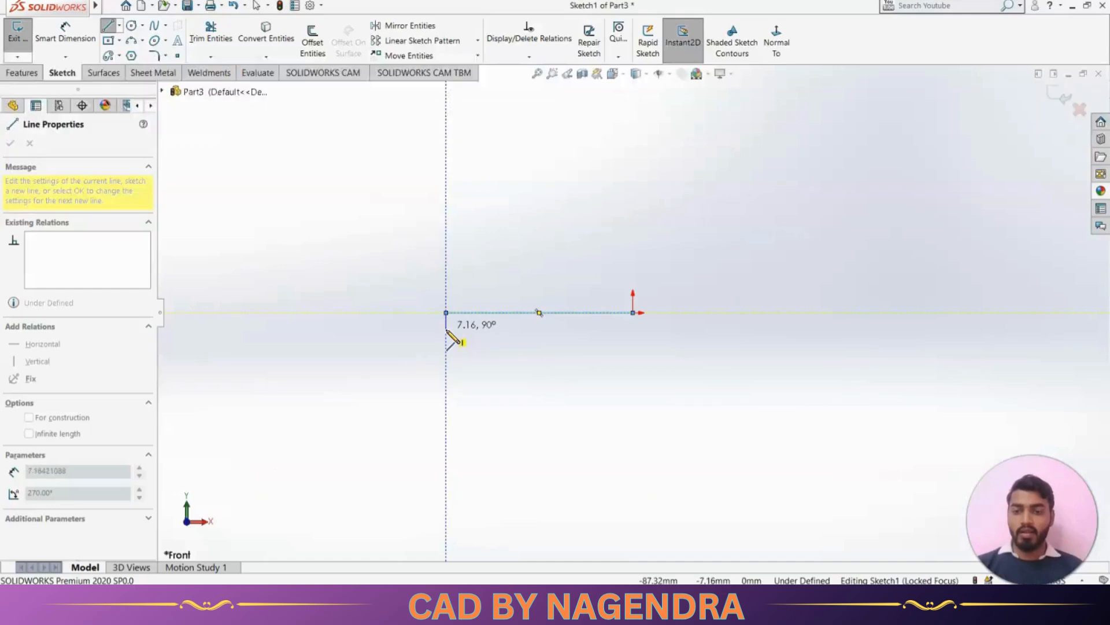
pyautogui.click(446, 344)
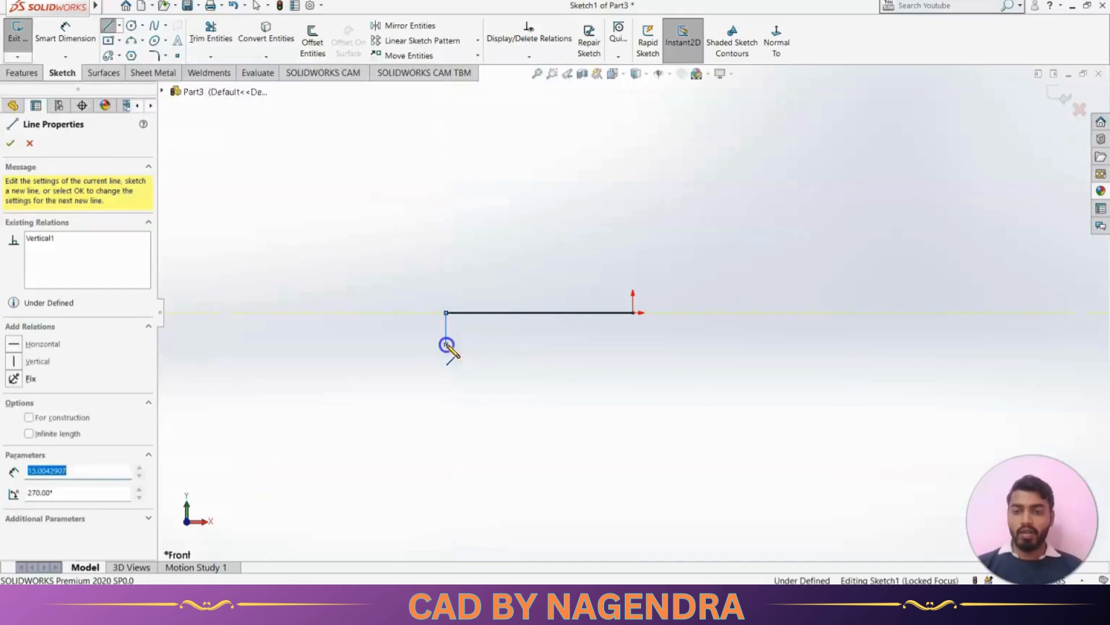
pyautogui.click(552, 344)
pyautogui.click(553, 370)
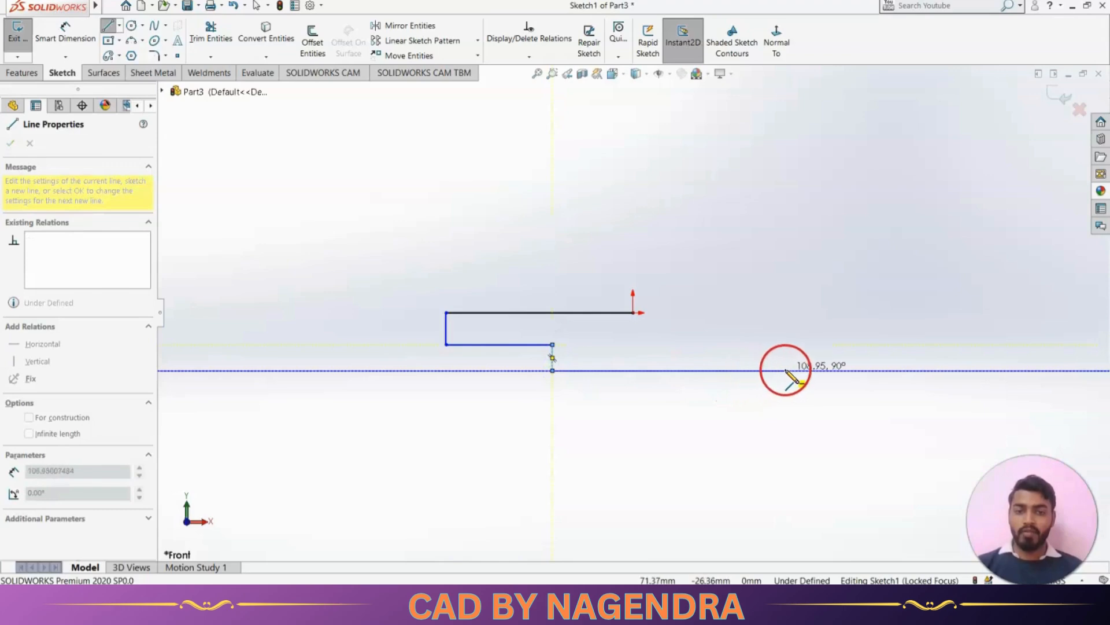
pyautogui.doubleClick(633, 370)
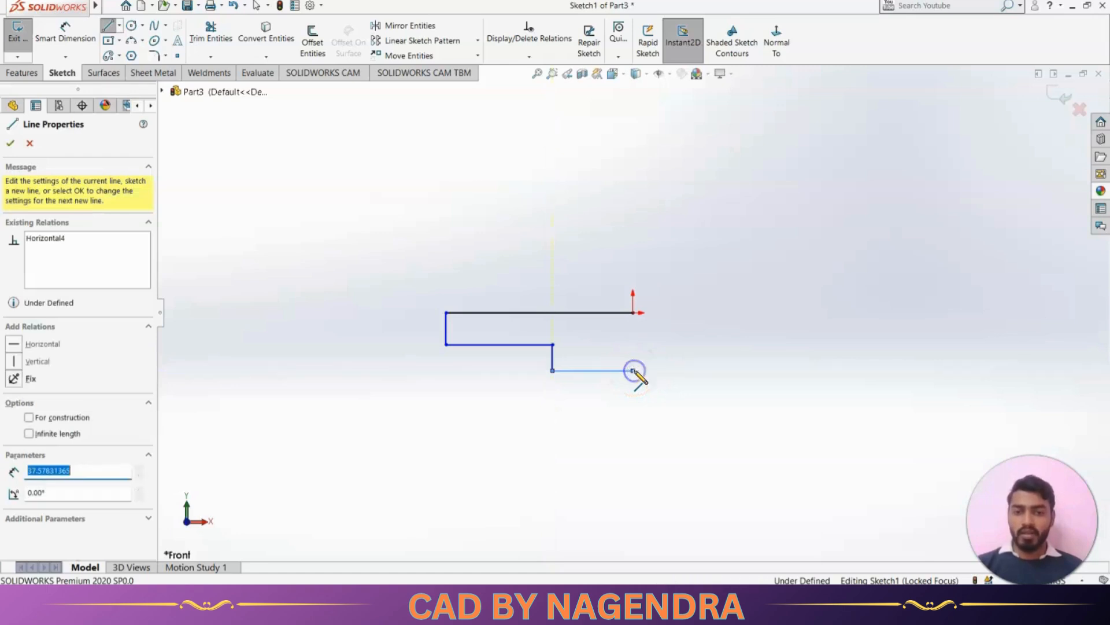
pyautogui.press('Escape')
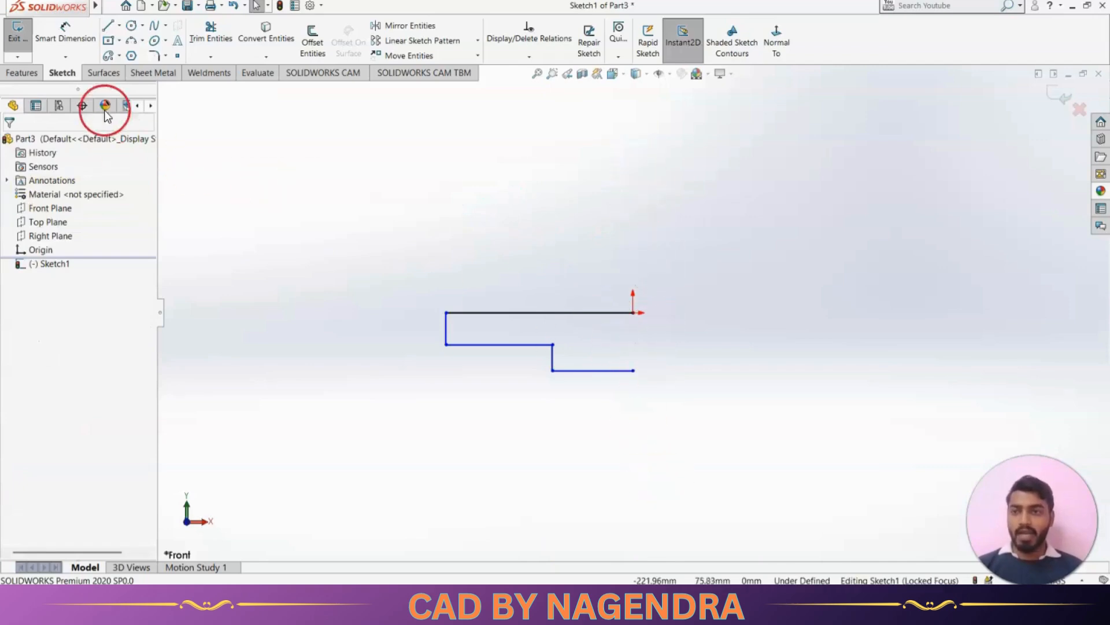
# Draw a vertical construction line of infinite length through the origin
pyautogui.click(107, 33)
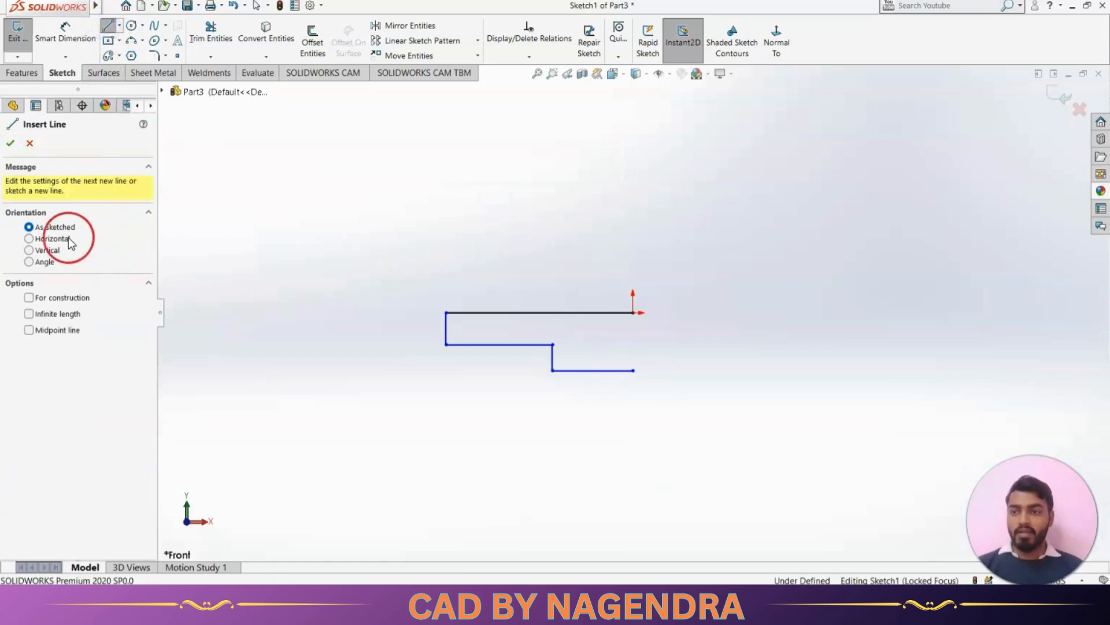
pyautogui.click(53, 250)
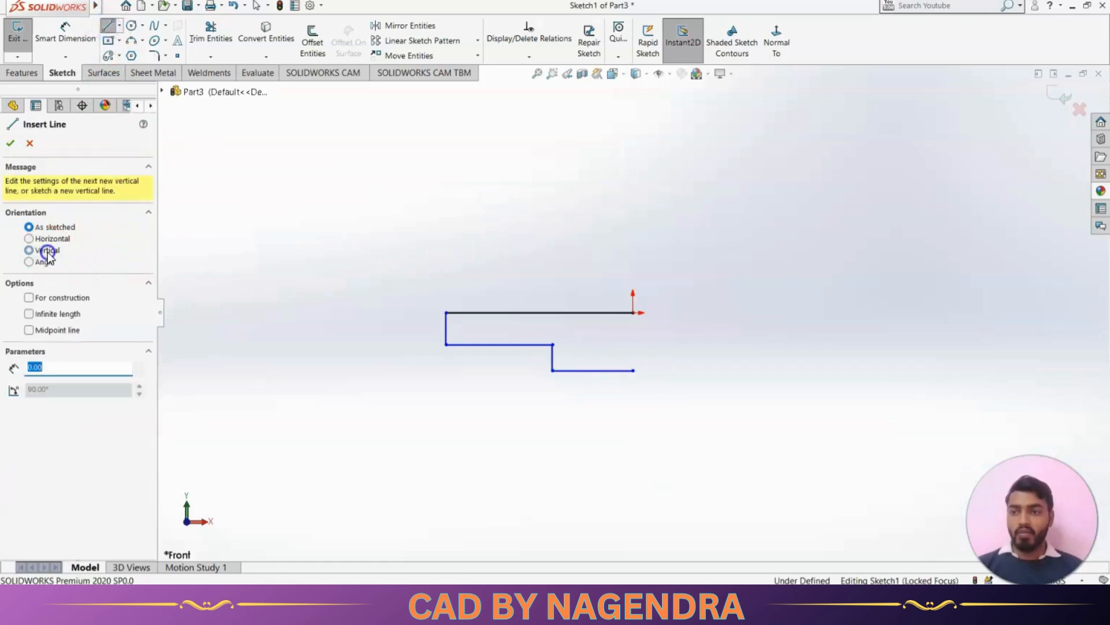
pyautogui.click(29, 297)
pyautogui.click(28, 314)
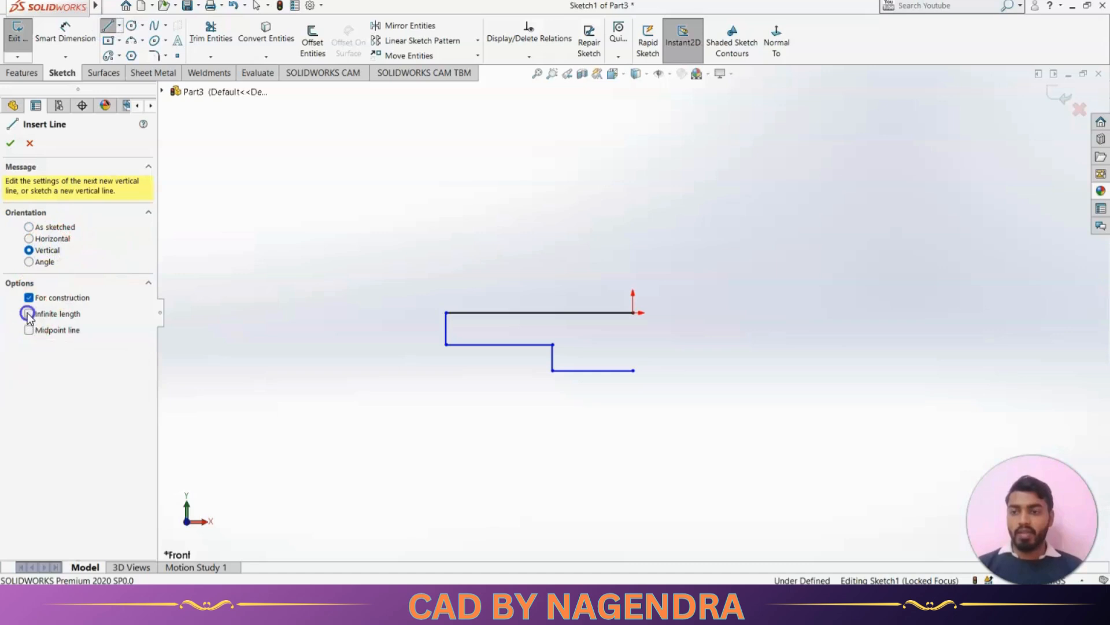
pyautogui.click(634, 313)
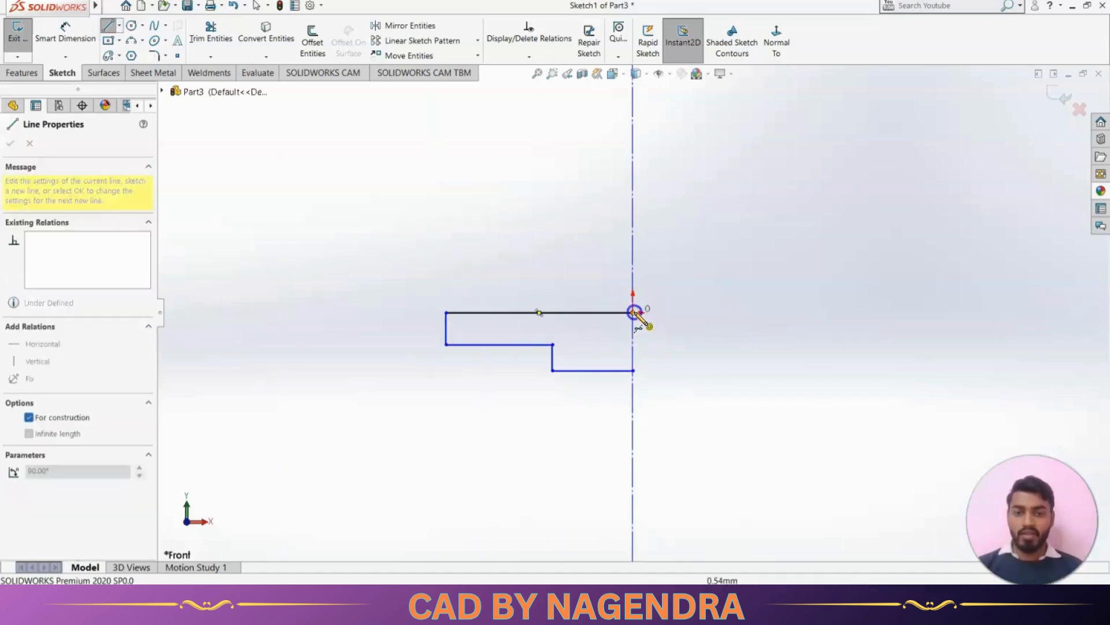
pyautogui.click(10, 144)
pyautogui.click(16, 146)
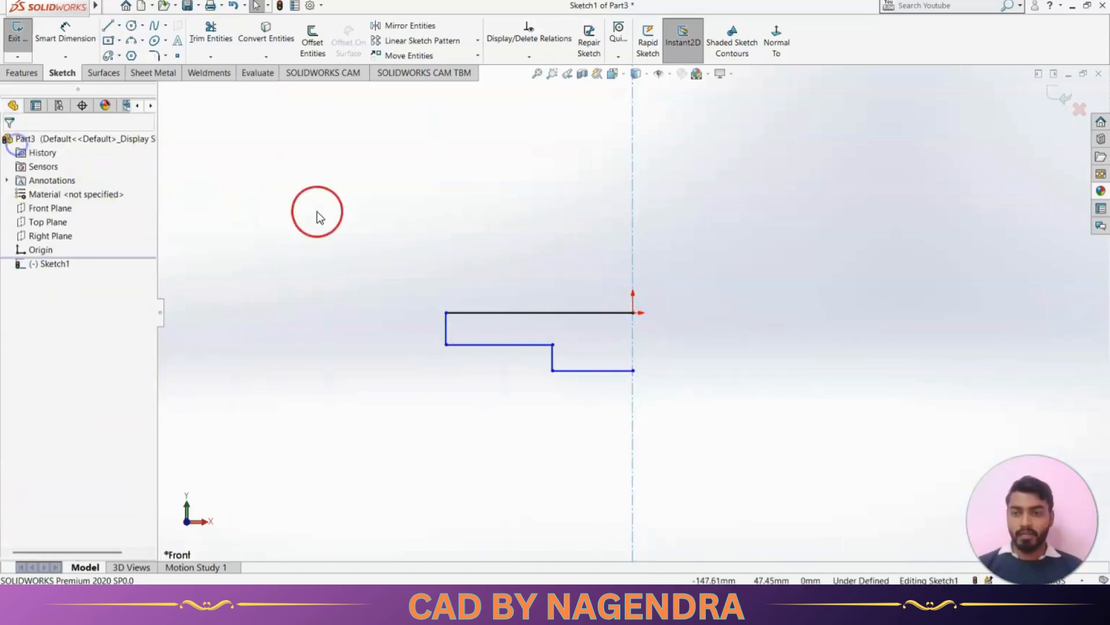
# Mirror the five lines of the half profile about the vertical construction line, keeping the originals
pyautogui.click(418, 29)
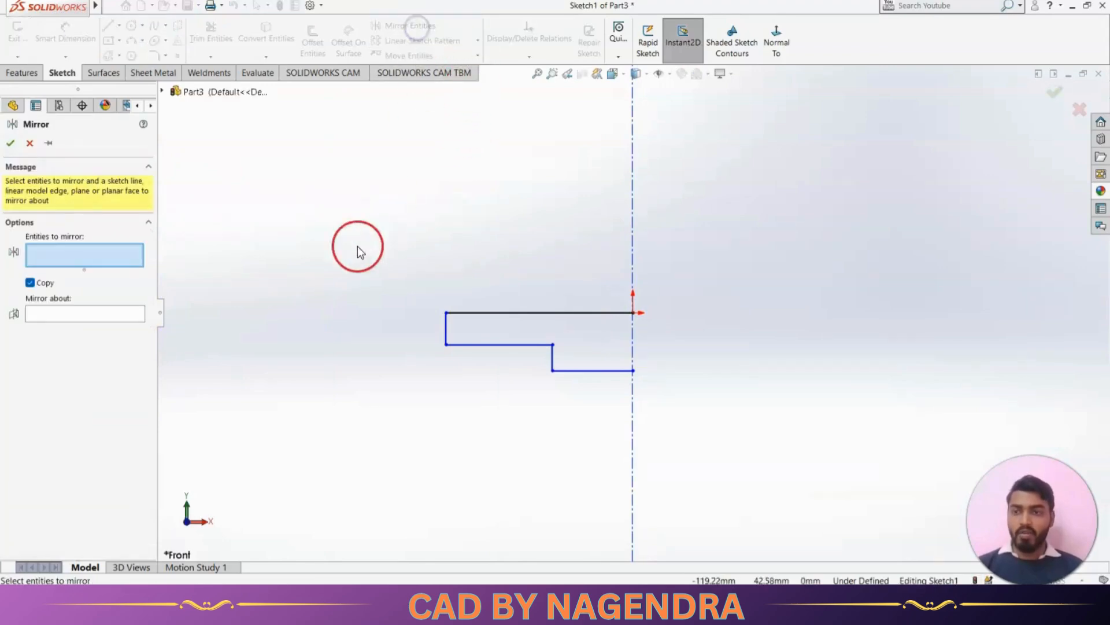
pyautogui.click(505, 313)
pyautogui.click(447, 330)
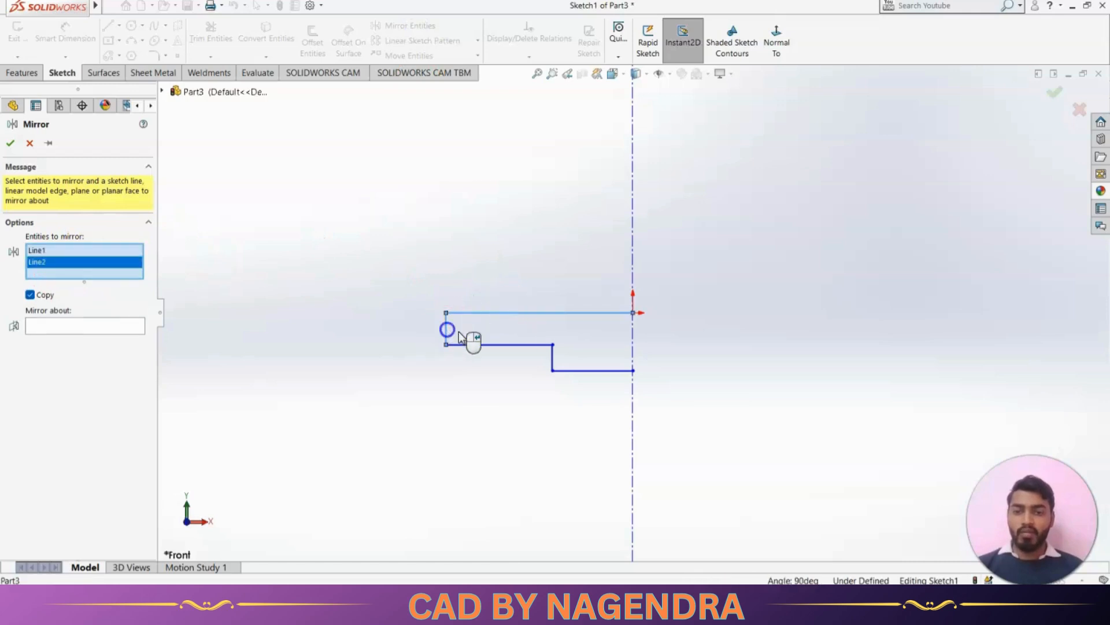
pyautogui.click(498, 345)
pyautogui.click(553, 355)
pyautogui.click(567, 370)
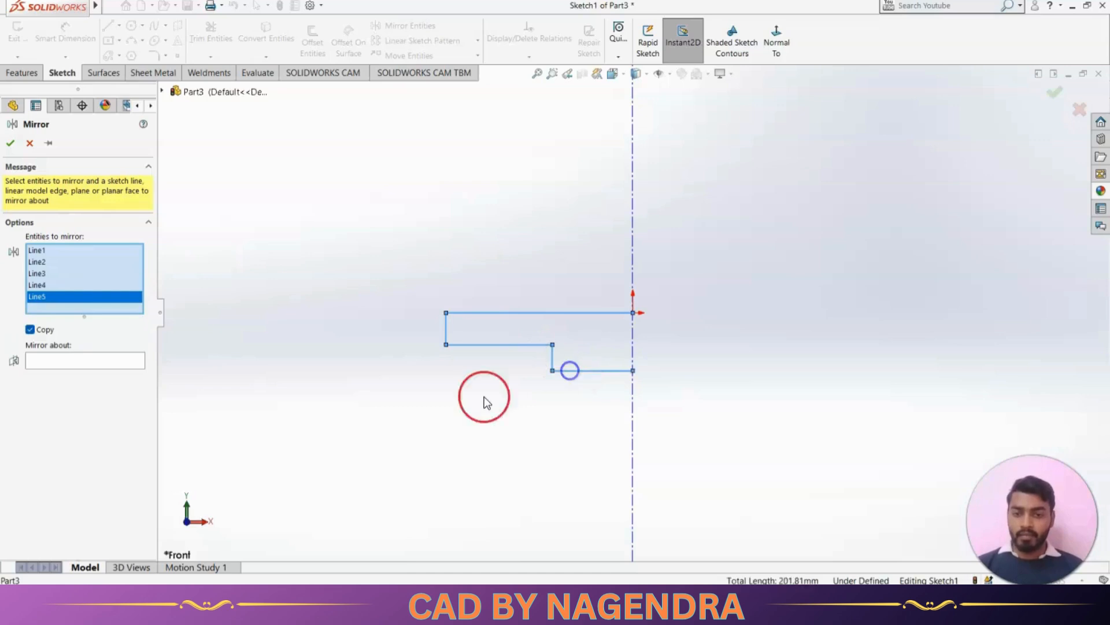
pyautogui.click(106, 361)
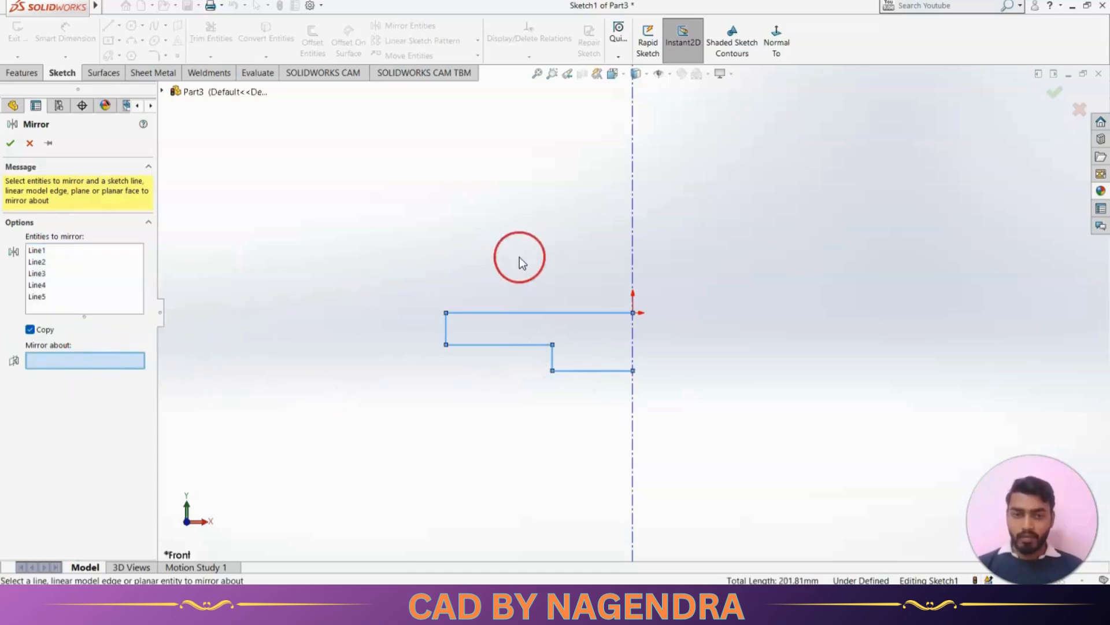
pyautogui.click(633, 263)
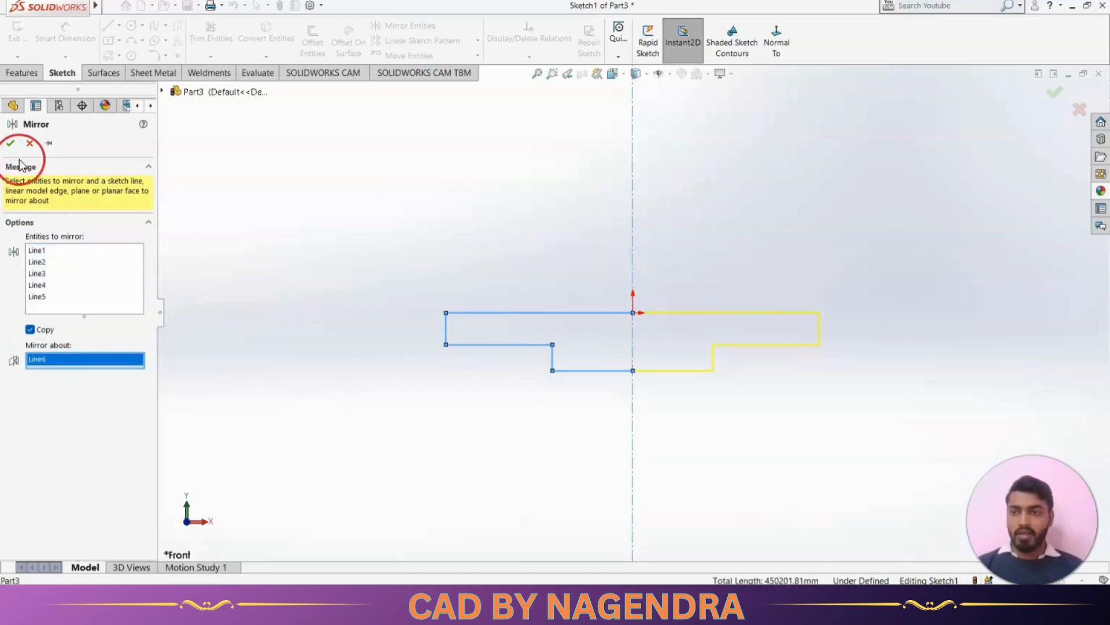
pyautogui.click(10, 143)
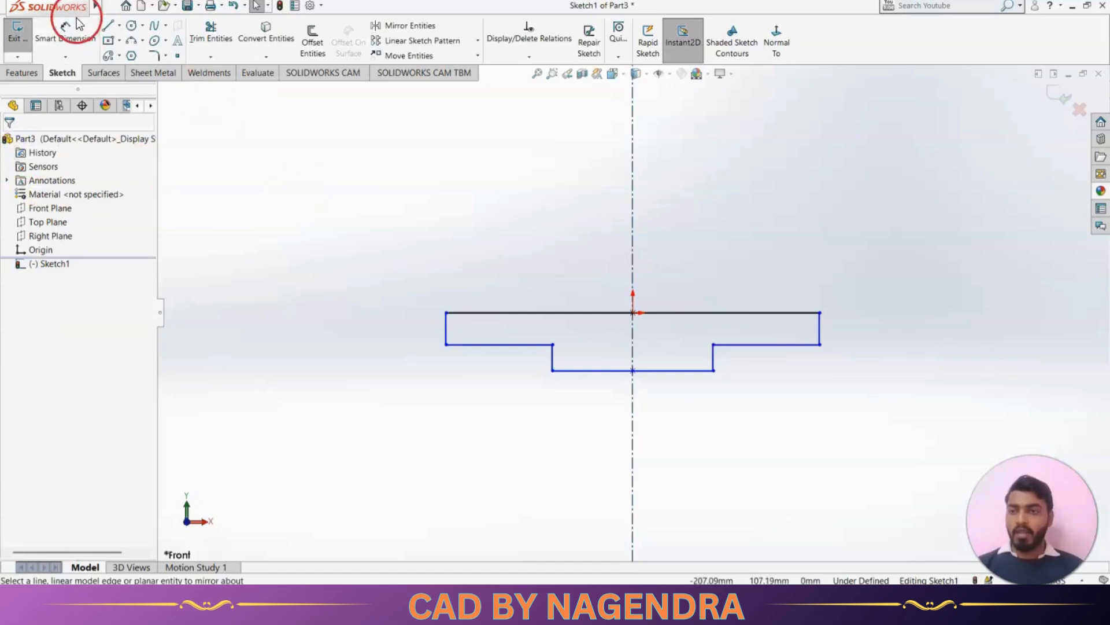
# Dimension the overall width of the profile's top edge as 216 mm, following the reference drawing
pyautogui.click(69, 32)
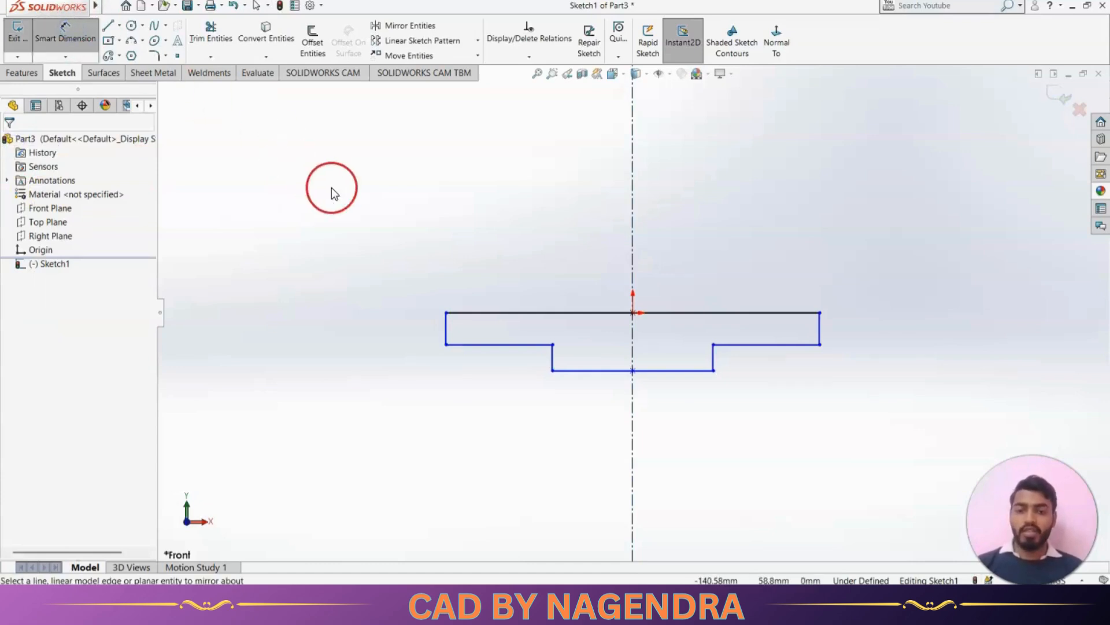
pyautogui.hotkey('alt', 'Tab')
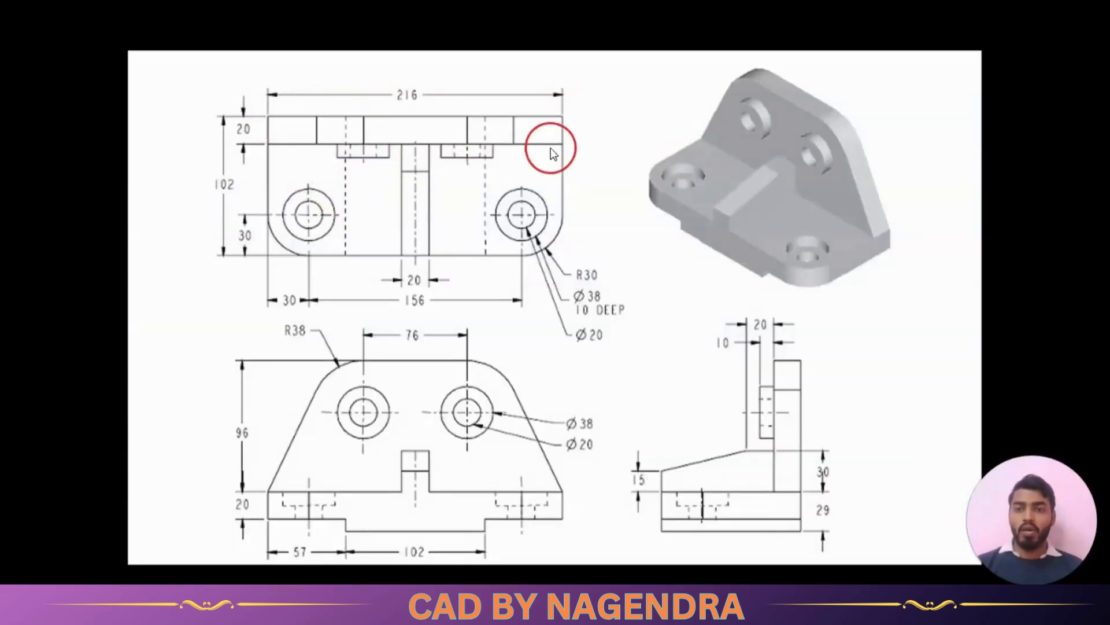
pyautogui.hotkey('alt', 'Tab')
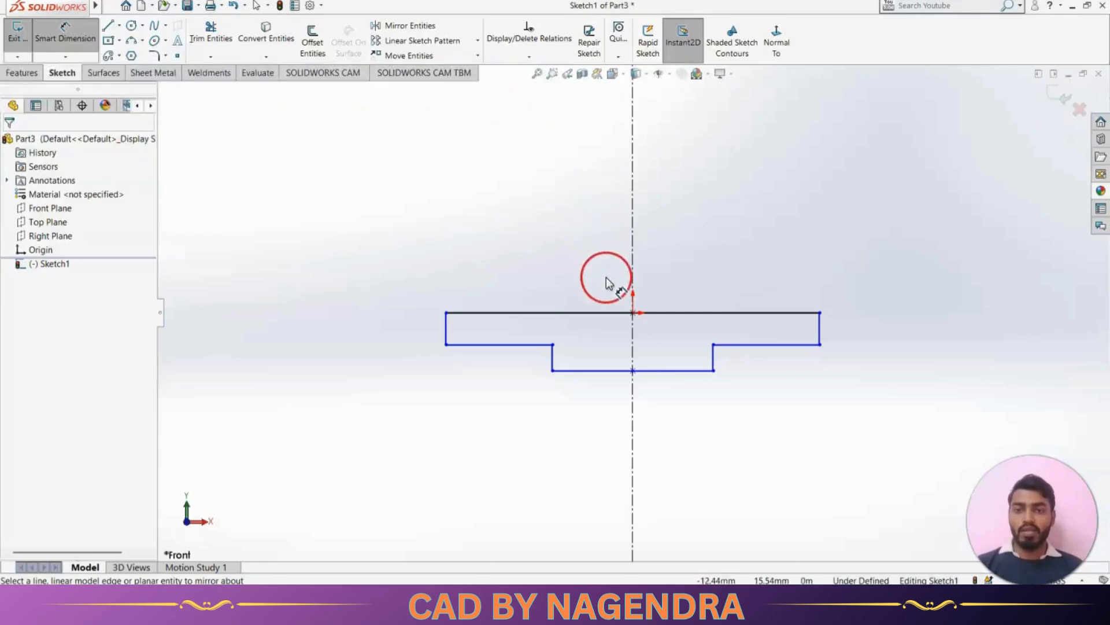
pyautogui.click(593, 312)
pyautogui.click(582, 259)
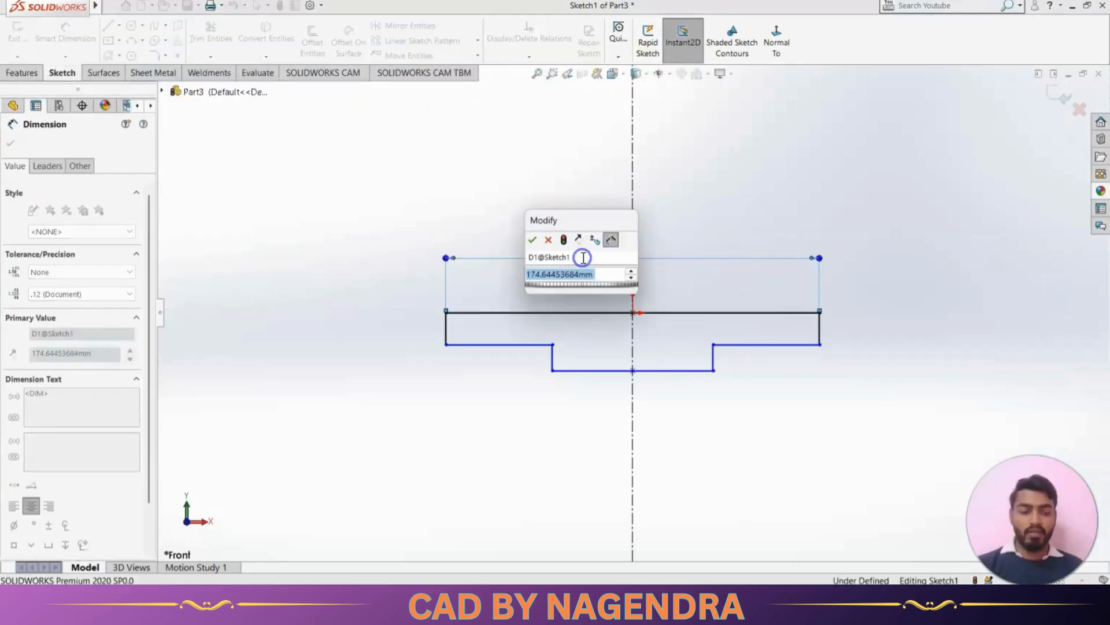
pyautogui.write('216')
pyautogui.press('Return')
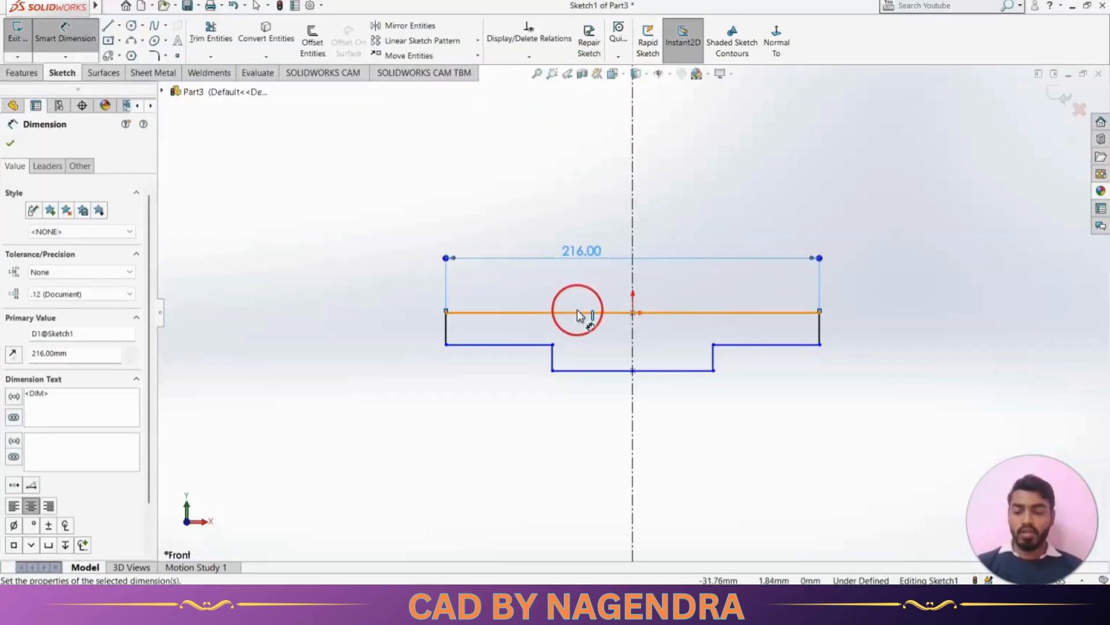
# Dimension the profile's lowest horizontal edge as 102 mm, following the reference drawing
pyautogui.hotkey('alt', 'Tab')
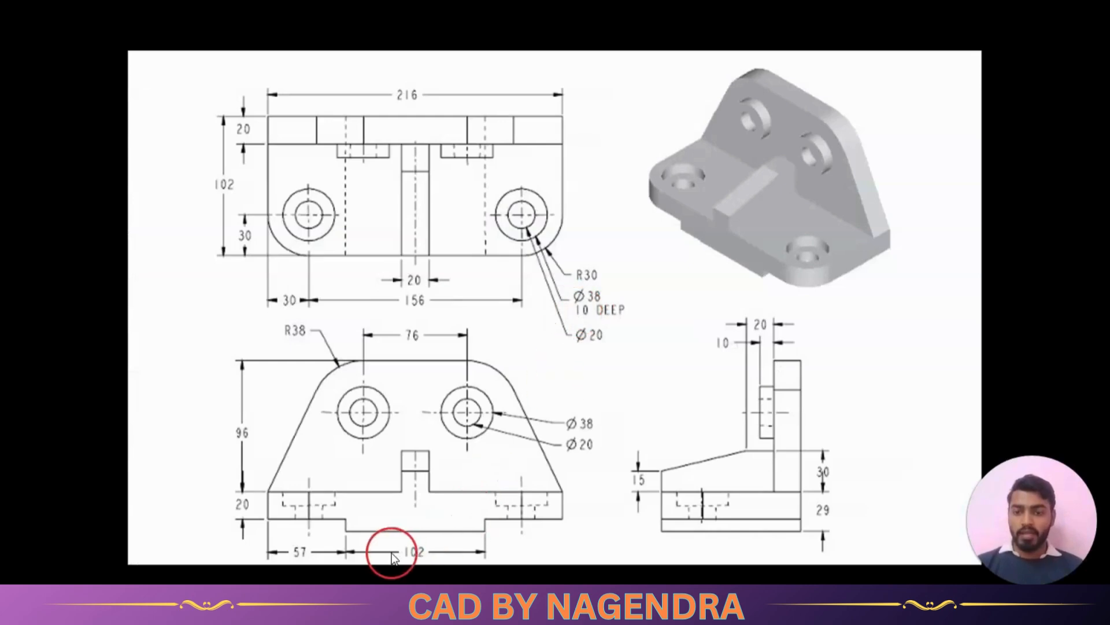
pyautogui.hotkey('alt', 'Tab')
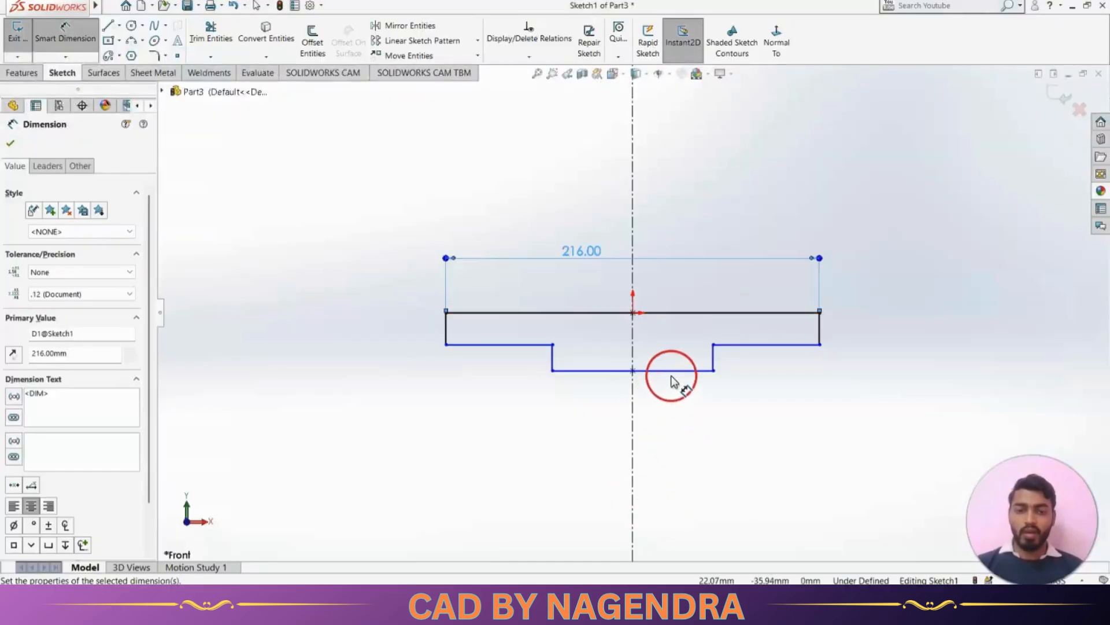
pyautogui.click(671, 371)
pyautogui.click(672, 407)
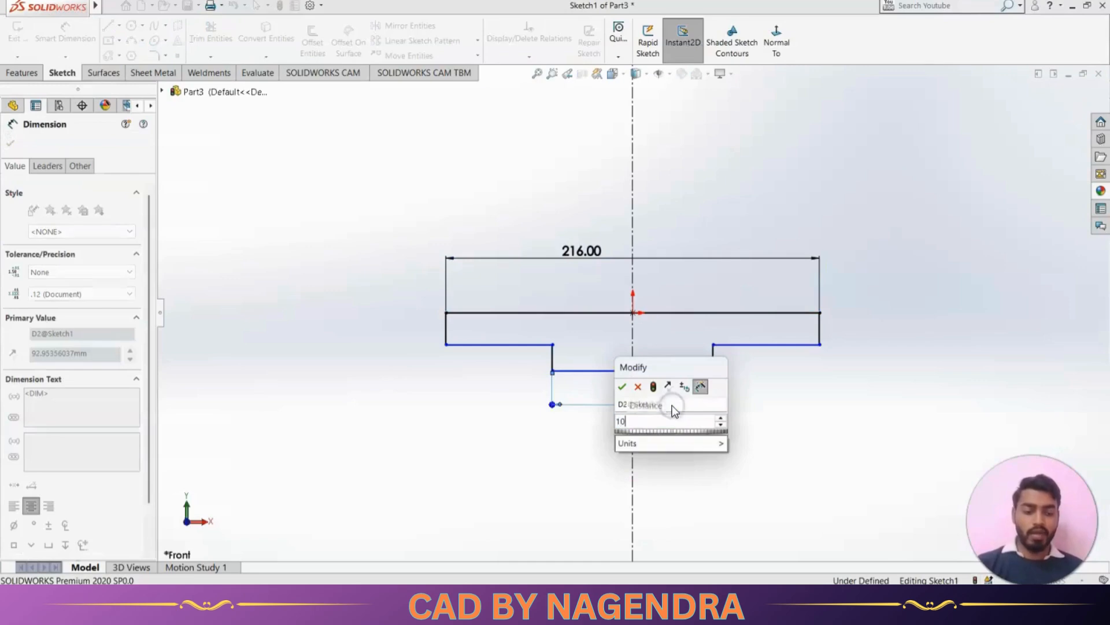
pyautogui.write('102')
pyautogui.press('Return')
pyautogui.hotkey('alt', 'Tab')
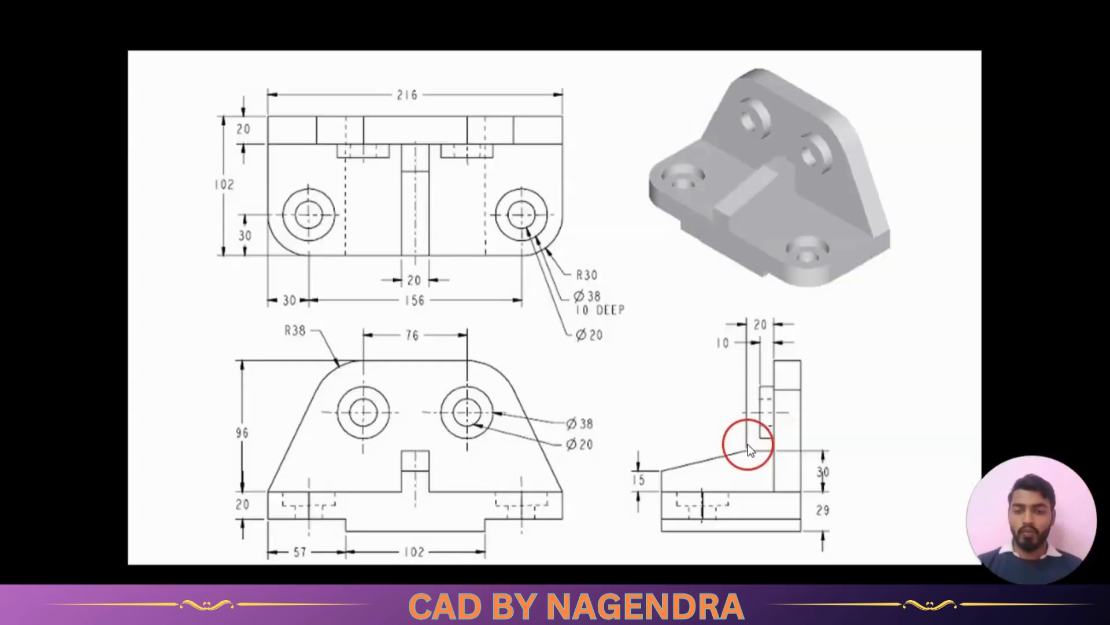
pyautogui.hotkey('alt', 'Tab')
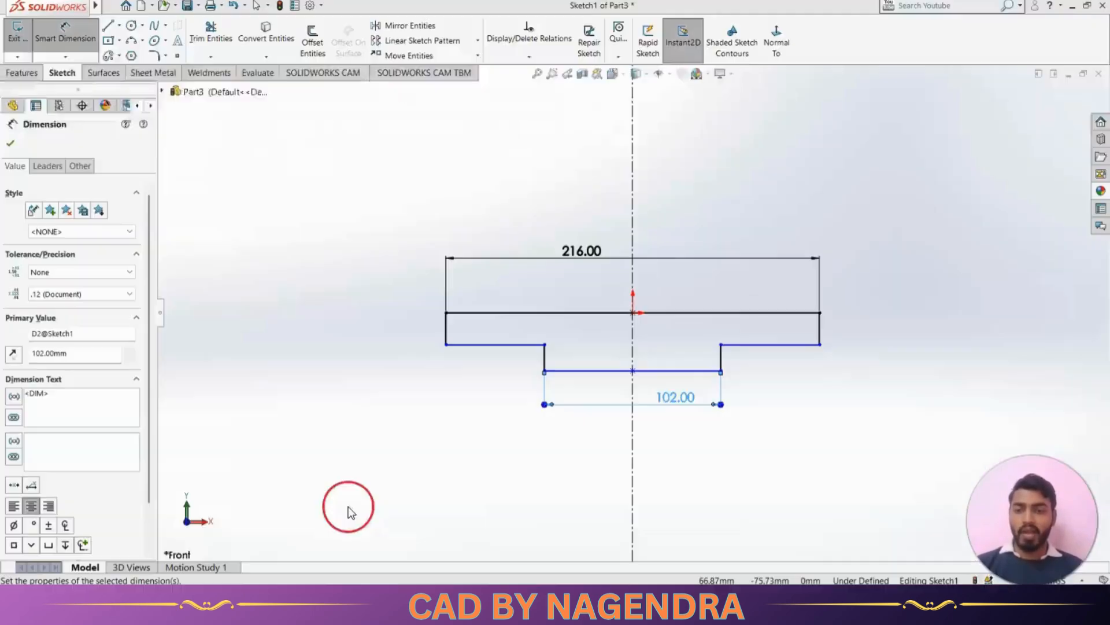
pyautogui.click(503, 350)
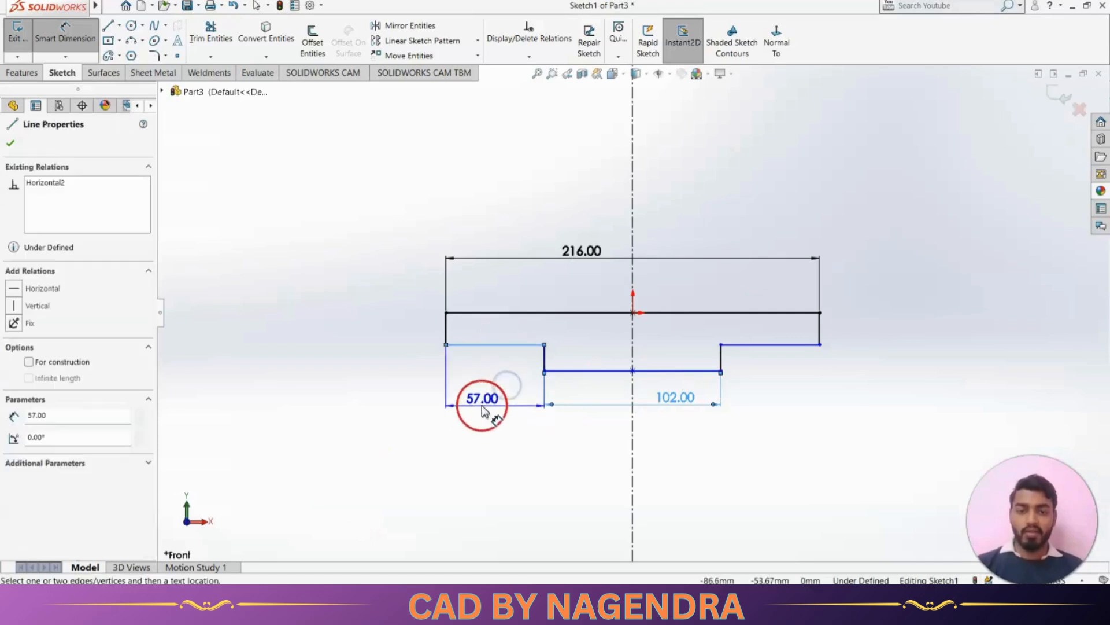
pyautogui.click(490, 407)
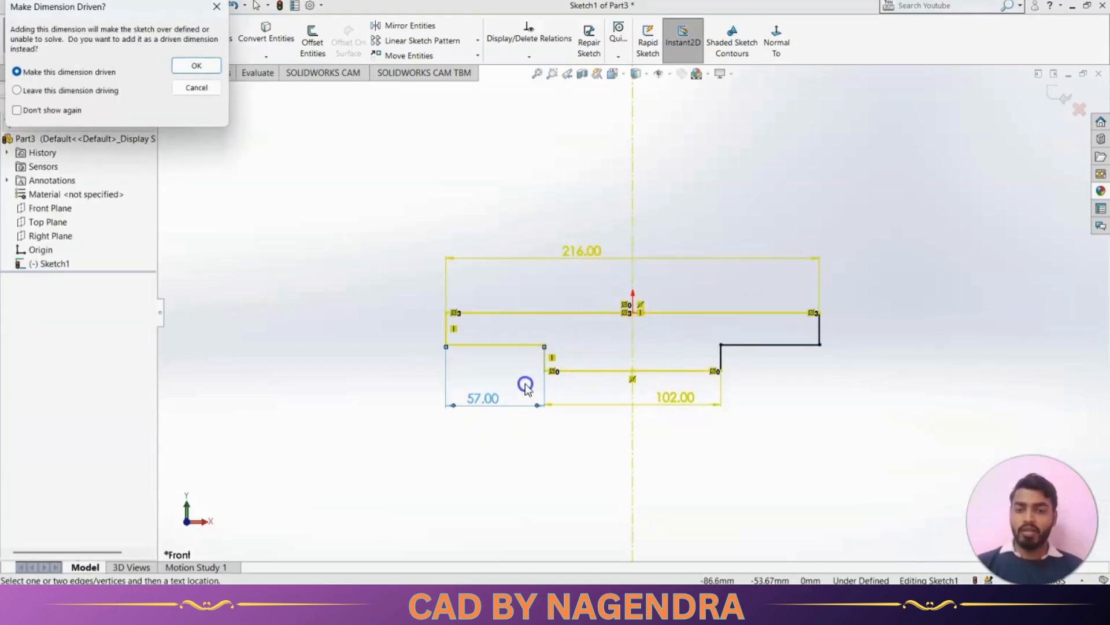
pyautogui.press('Escape')
# Dimension the height of the profile's outer vertical edge as 20 mm, following the reference drawing
pyautogui.hotkey('alt', 'Tab')
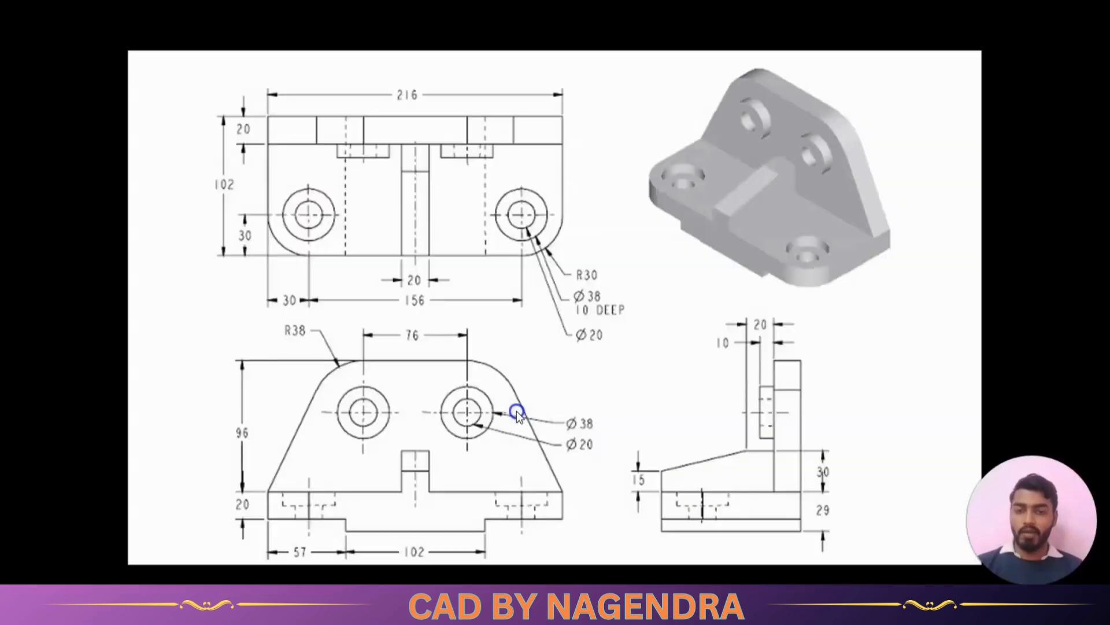
pyautogui.click(485, 443)
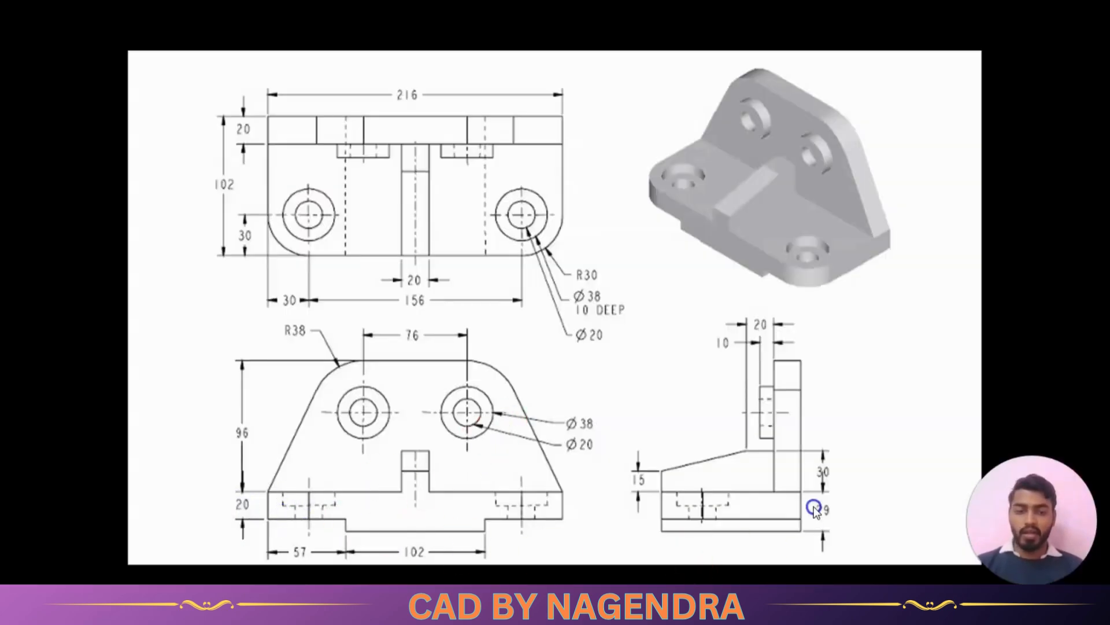
pyautogui.hotkey('alt', 'Tab')
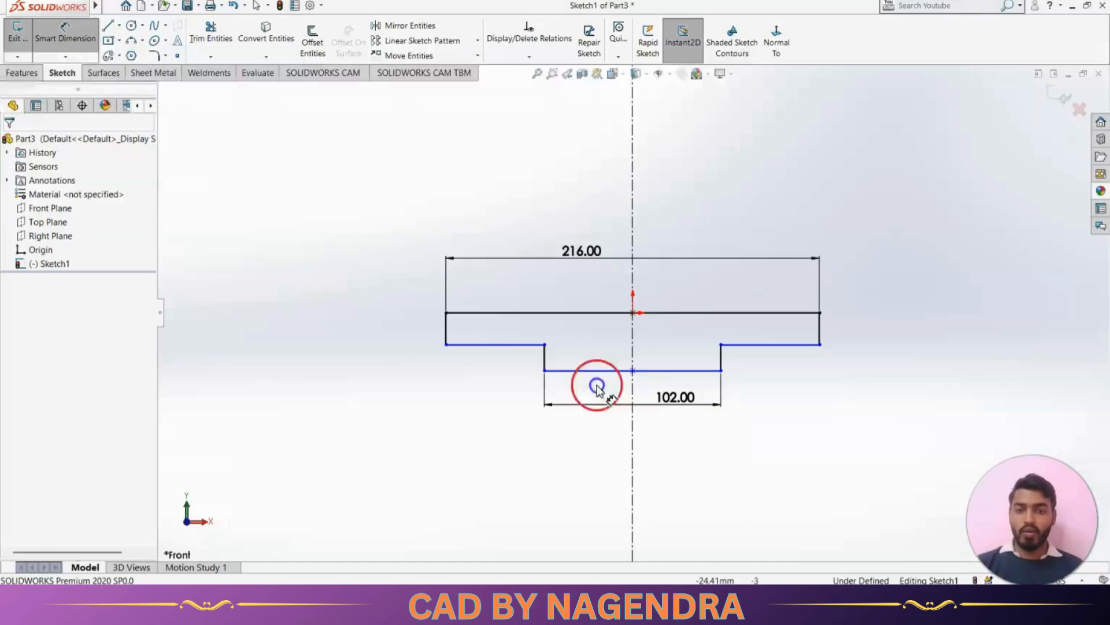
pyautogui.click(445, 329)
pyautogui.click(415, 329)
pyautogui.write('20')
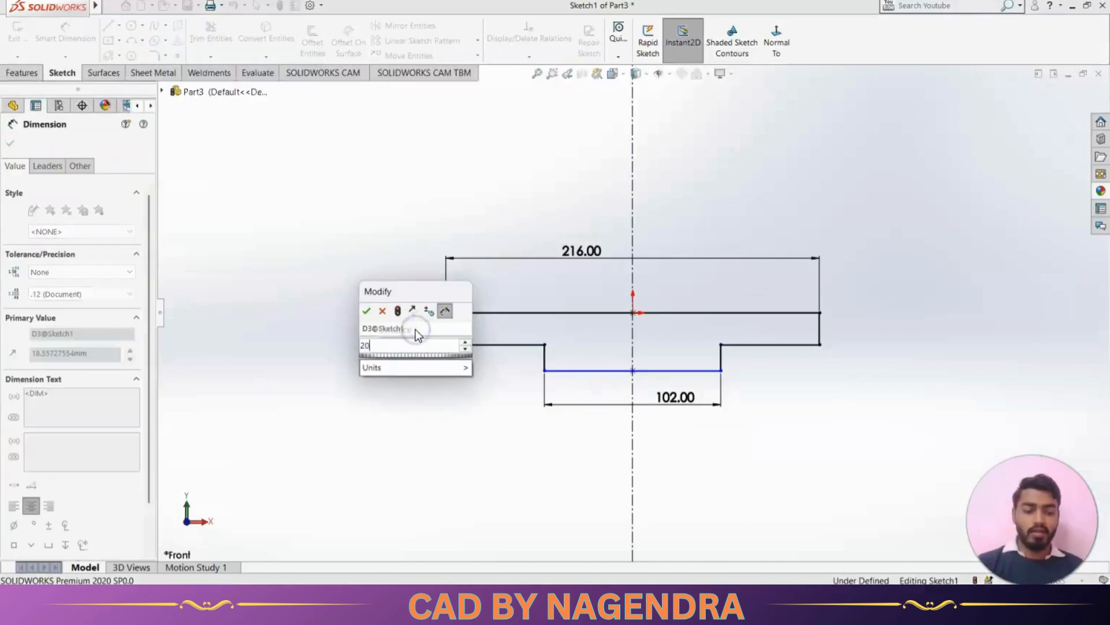
pyautogui.press('Return')
# Dimension the profile's overall height between its lowest edge and top edge as 29 mm
pyautogui.click(701, 375)
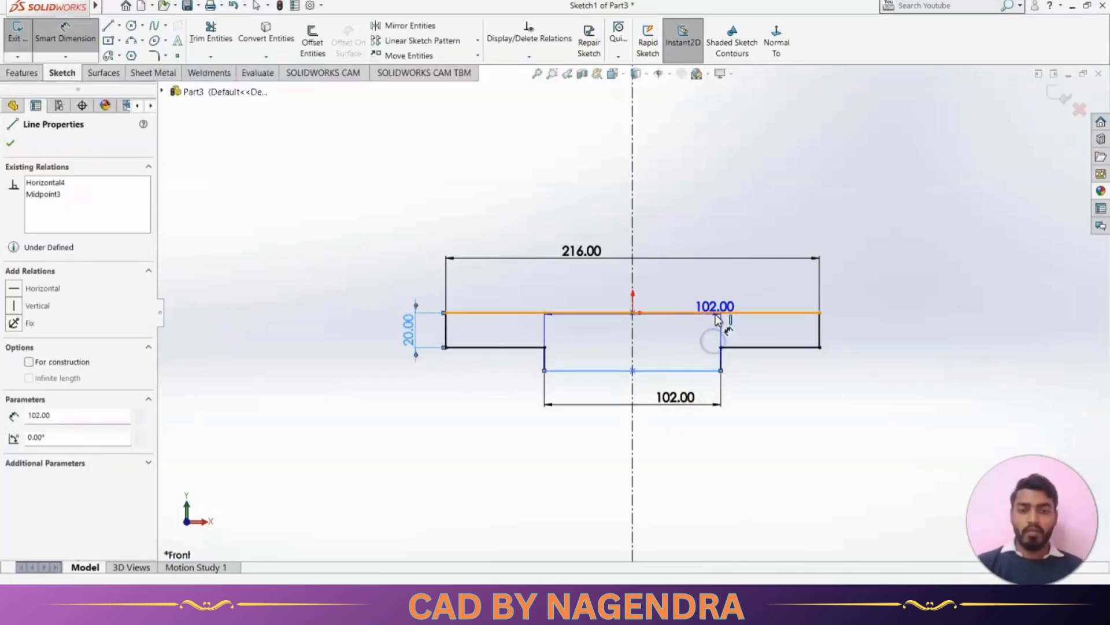
pyautogui.click(807, 313)
pyautogui.click(858, 343)
pyautogui.write('29')
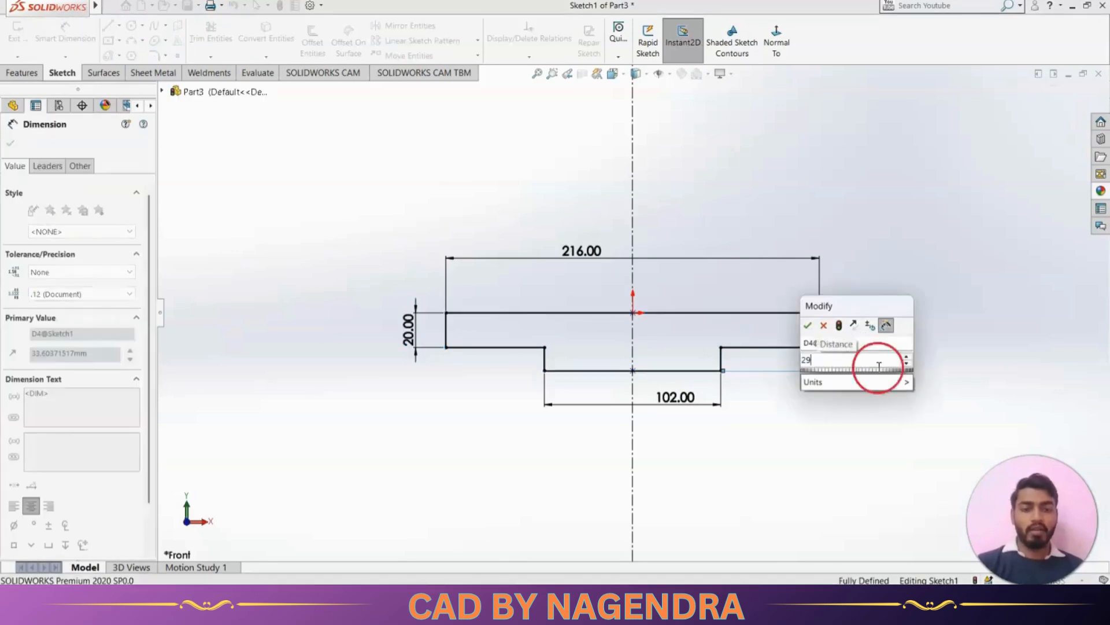
pyautogui.click(820, 418)
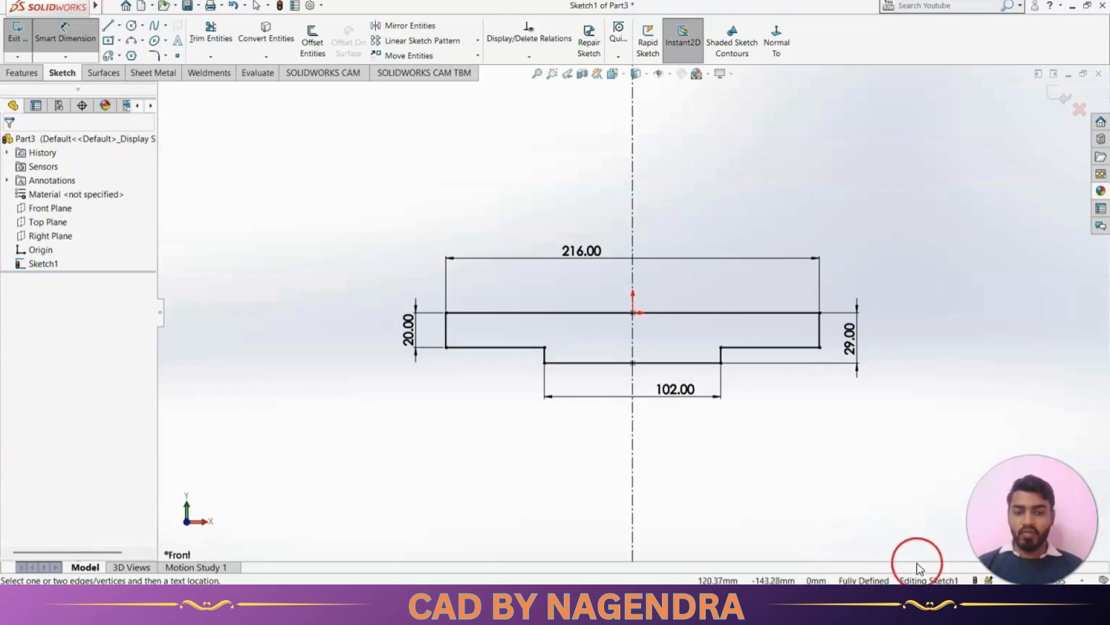
# Close the stepped profile sketch and extrude it 102 mm in one blind direction from the sketch plane
pyautogui.click(1059, 95)
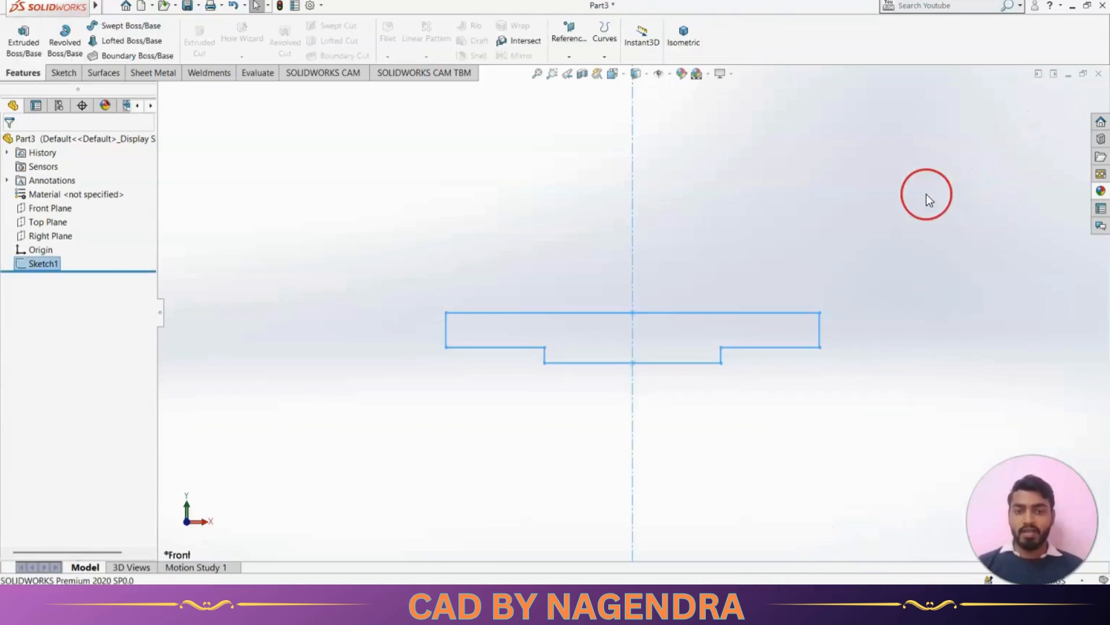
pyautogui.click(699, 33)
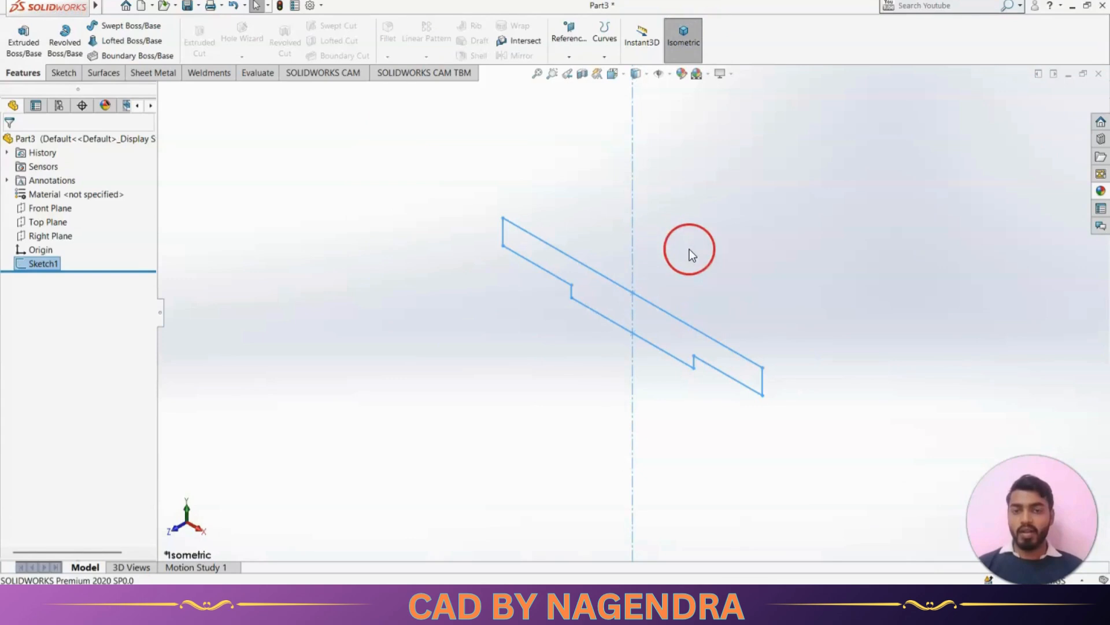
pyautogui.click(24, 41)
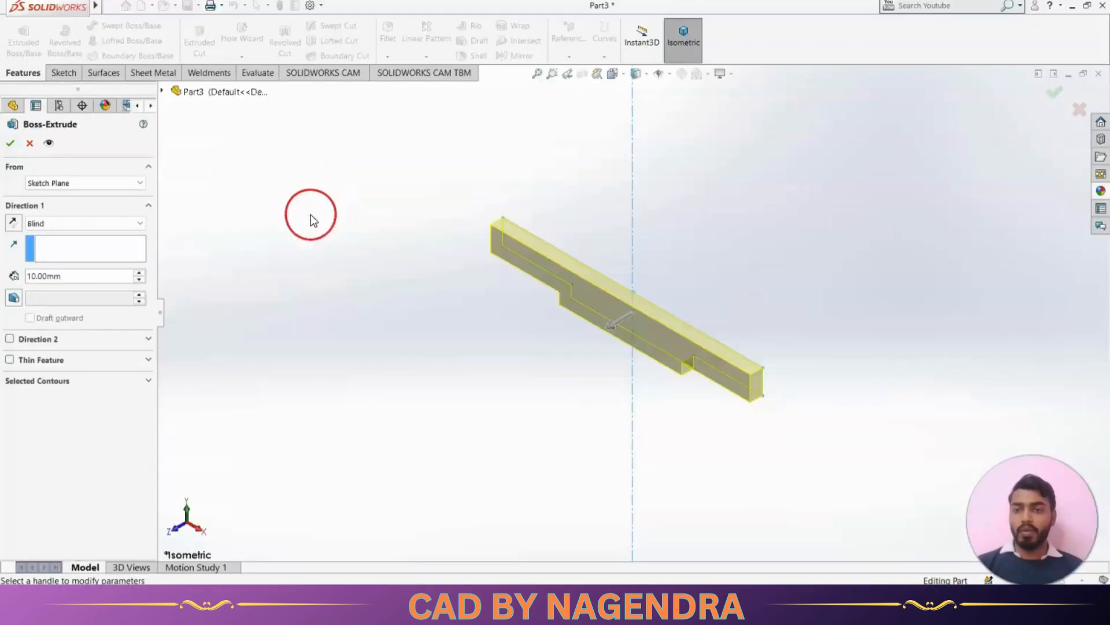
pyautogui.click(75, 276)
pyautogui.write('102')
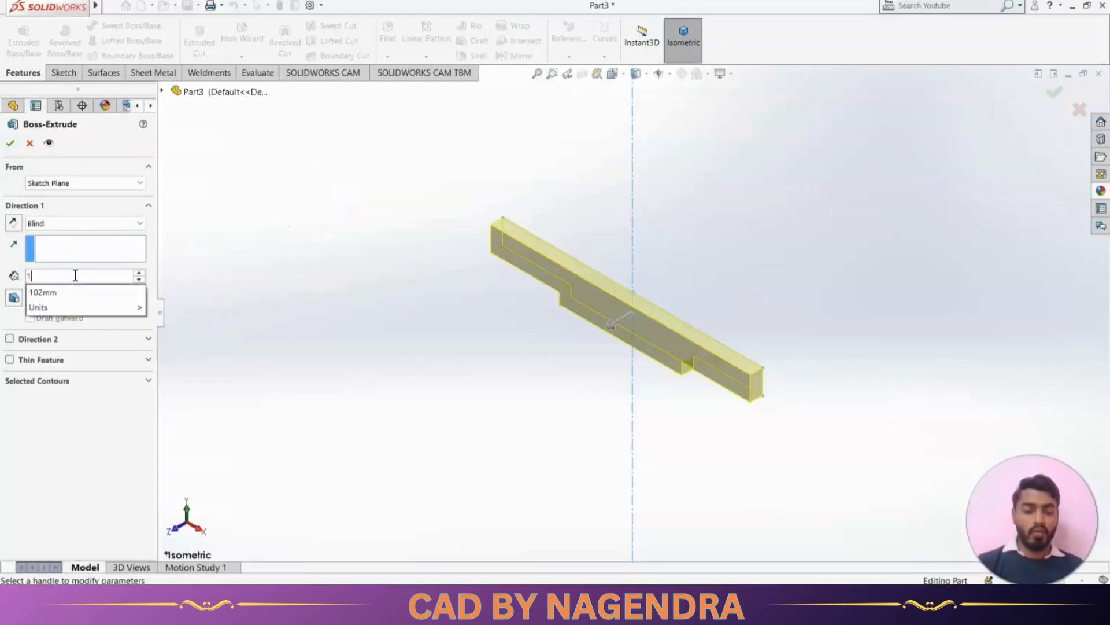
pyautogui.click(10, 142)
pyautogui.moveTo(591, 477); pyautogui.dragTo(609, 426, button='middle')
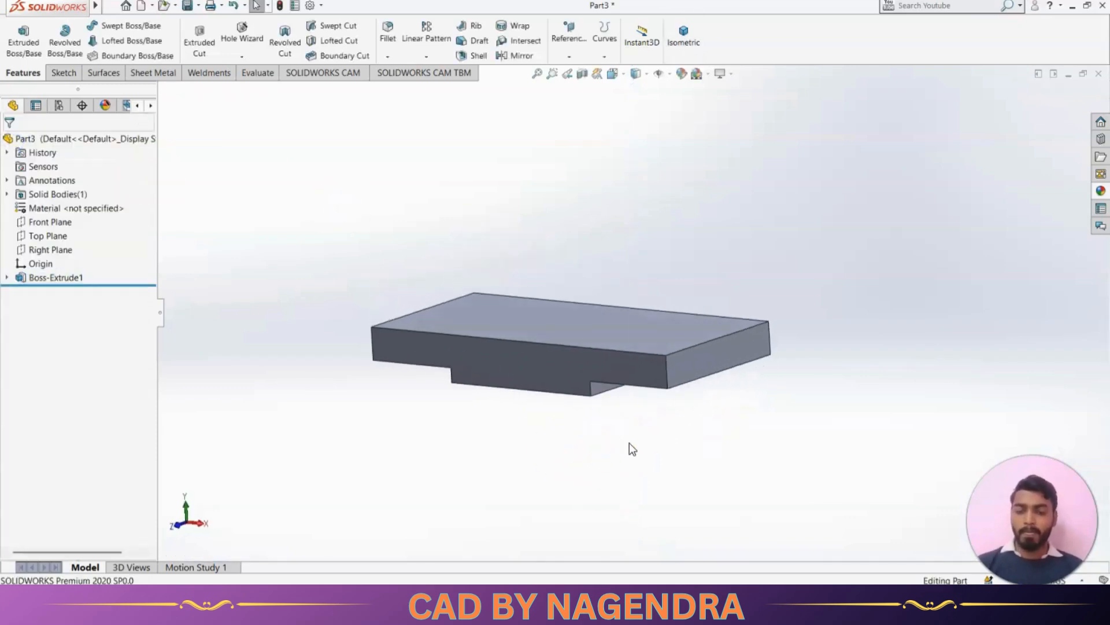
# Check the upright plate's shape in the reference drawing and open a sketch on the base's rear face, viewed normal to it
pyautogui.hotkey('alt', 'Tab')
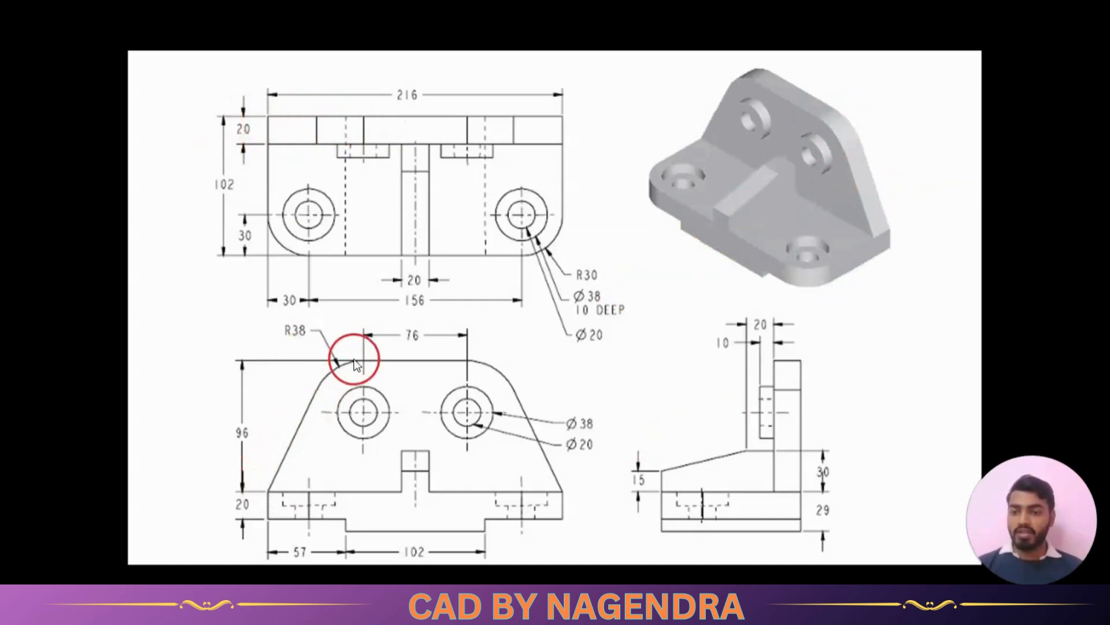
pyautogui.hotkey('alt', 'Tab')
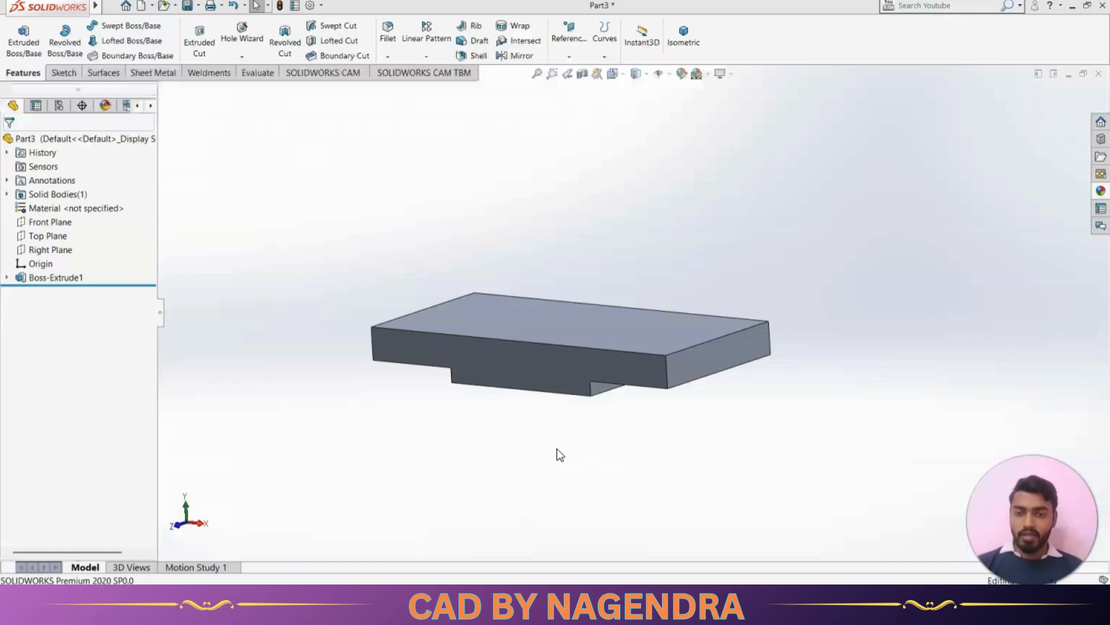
pyautogui.click(694, 29)
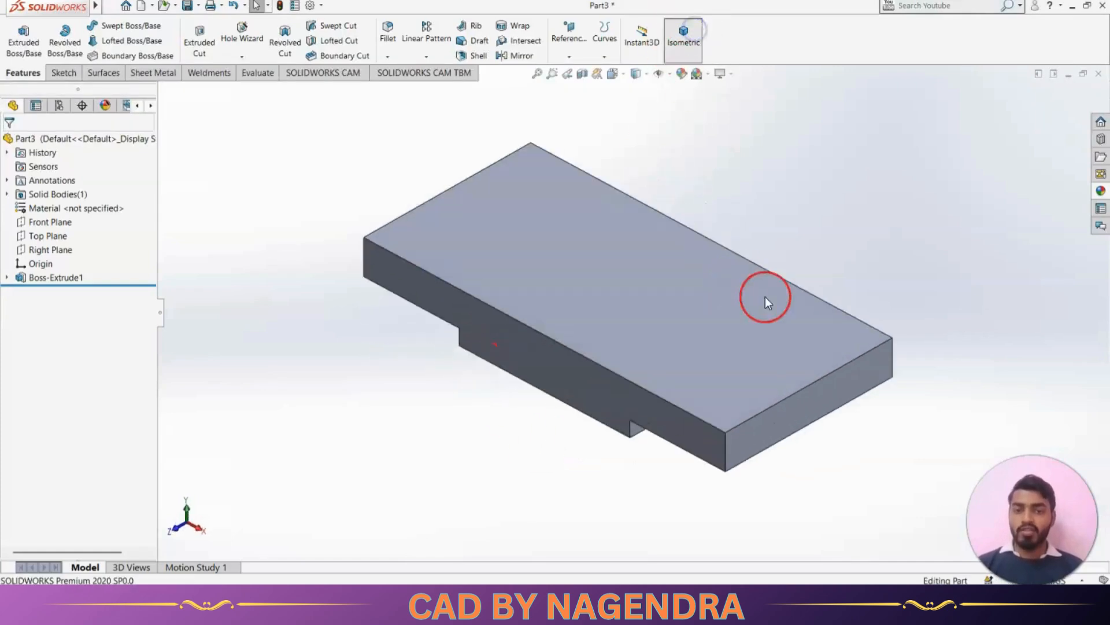
pyautogui.moveTo(910, 431); pyautogui.dragTo(811, 471, button='middle')
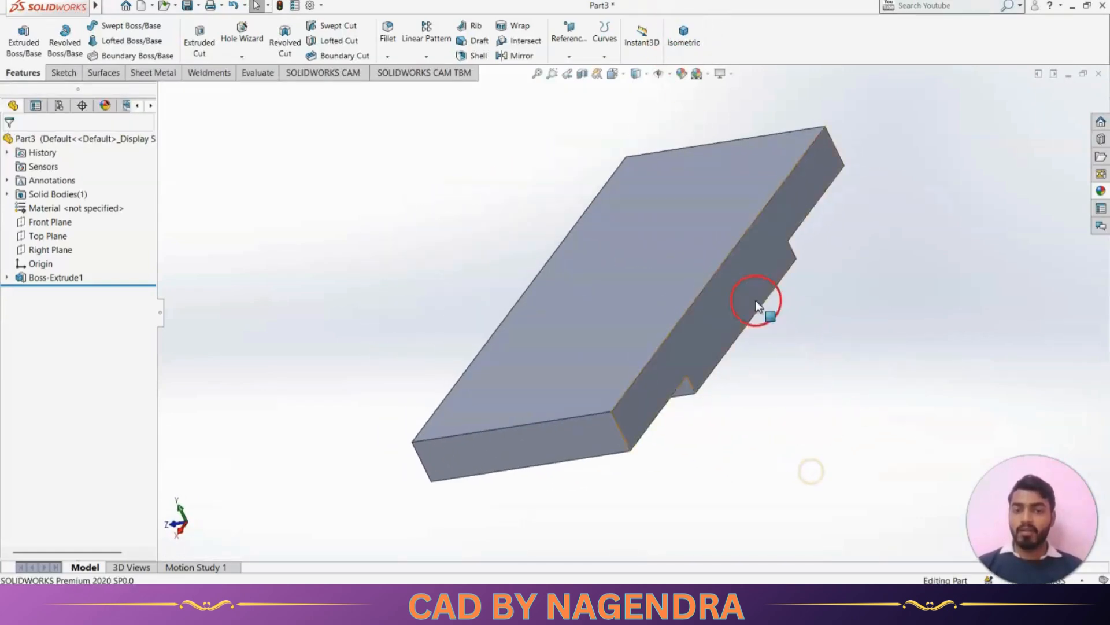
pyautogui.click(732, 313)
pyautogui.click(775, 271)
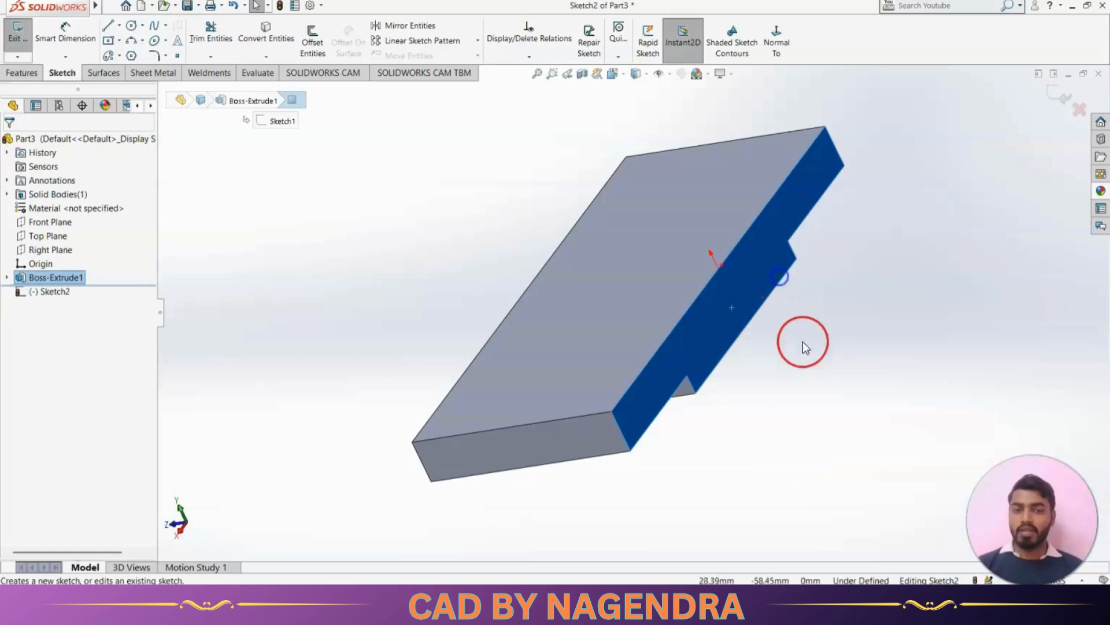
pyautogui.click(777, 35)
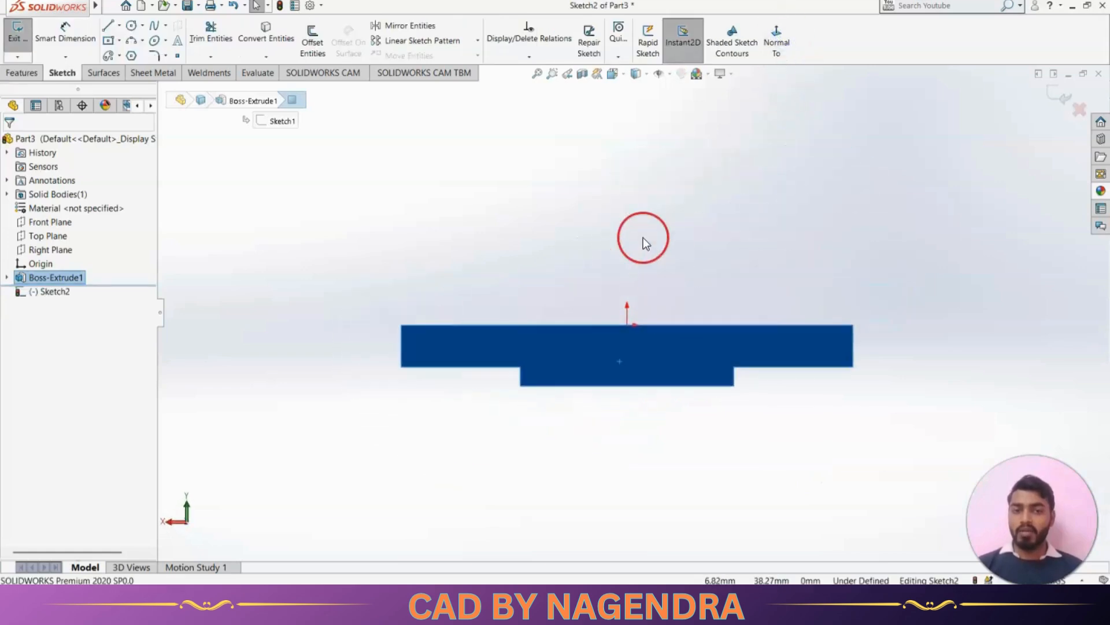
pyautogui.click(557, 240)
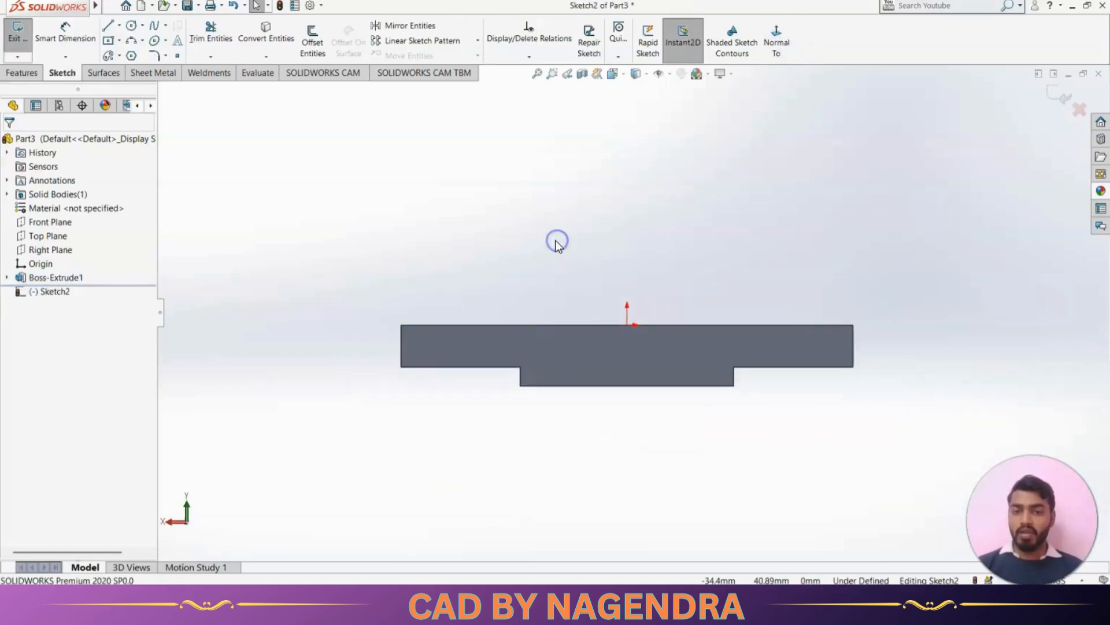
# Convert the top edge of the base's rear face into a sketch line
pyautogui.click(546, 325)
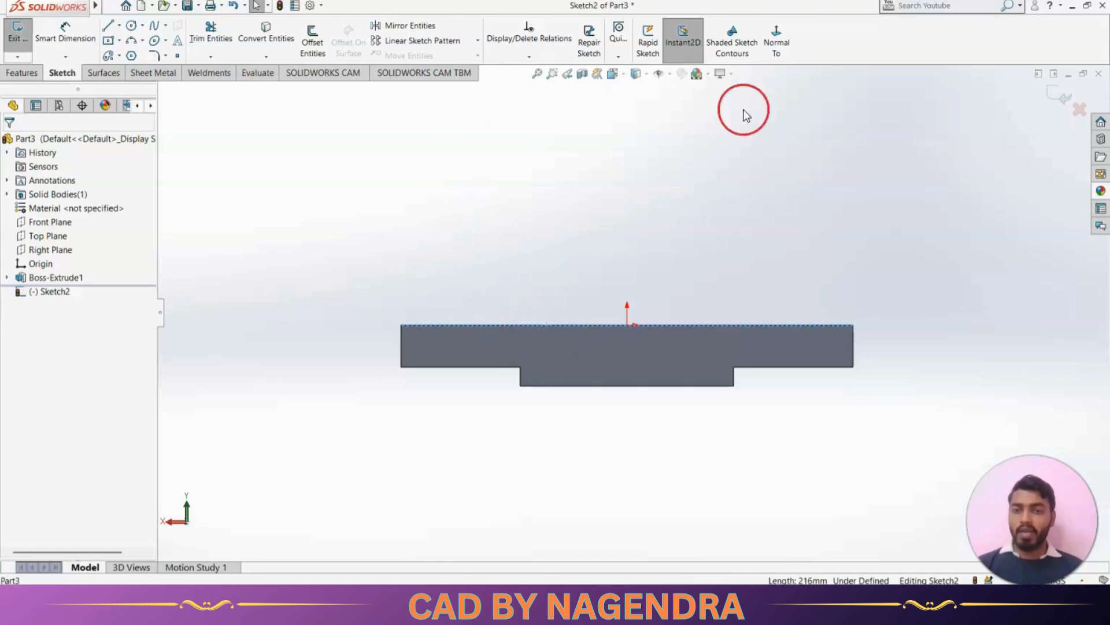
pyautogui.click(546, 258)
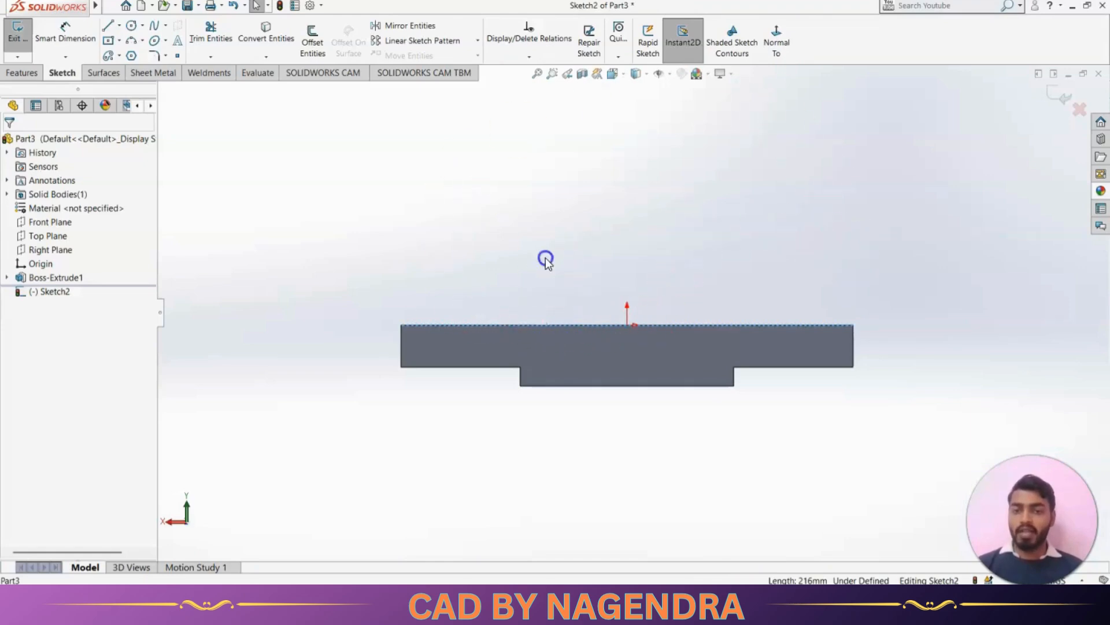
pyautogui.click(265, 30)
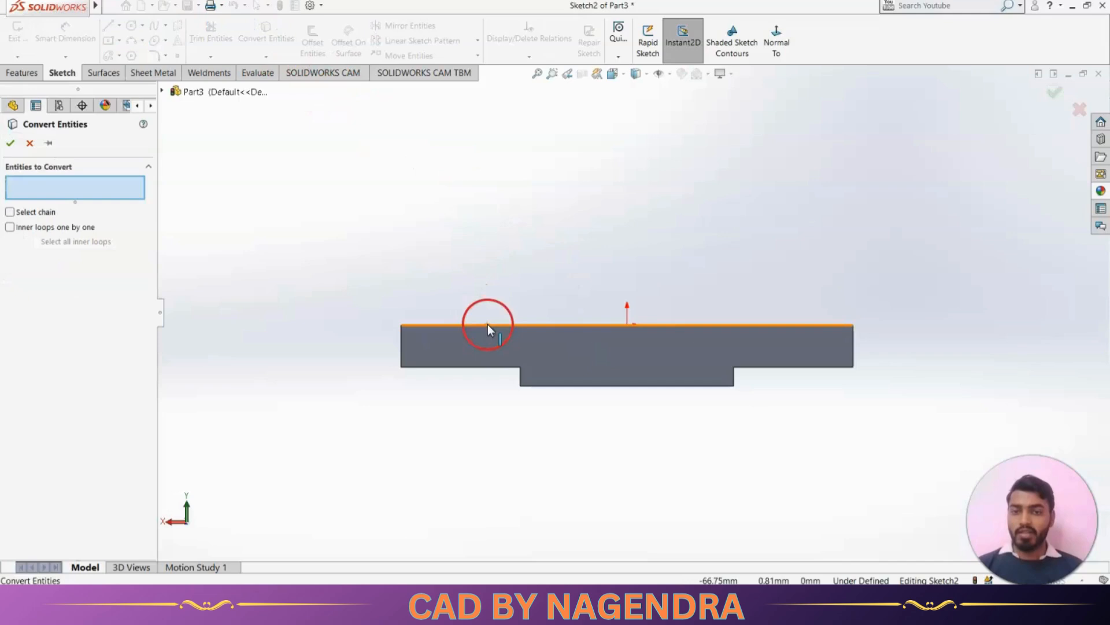
pyautogui.click(487, 325)
pyautogui.click(10, 143)
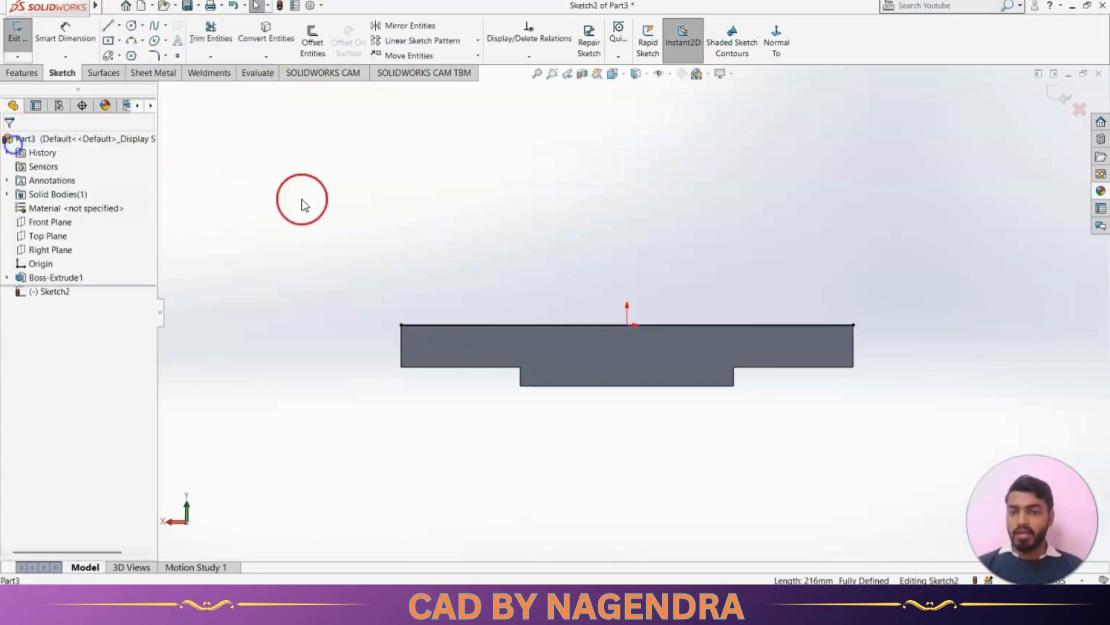
# Sketch half the upright plate's outline from the converted edge's left end: a sloping line, an arc of about 55 mm radius and a horizontal line about 35 mm long
pyautogui.click(110, 28)
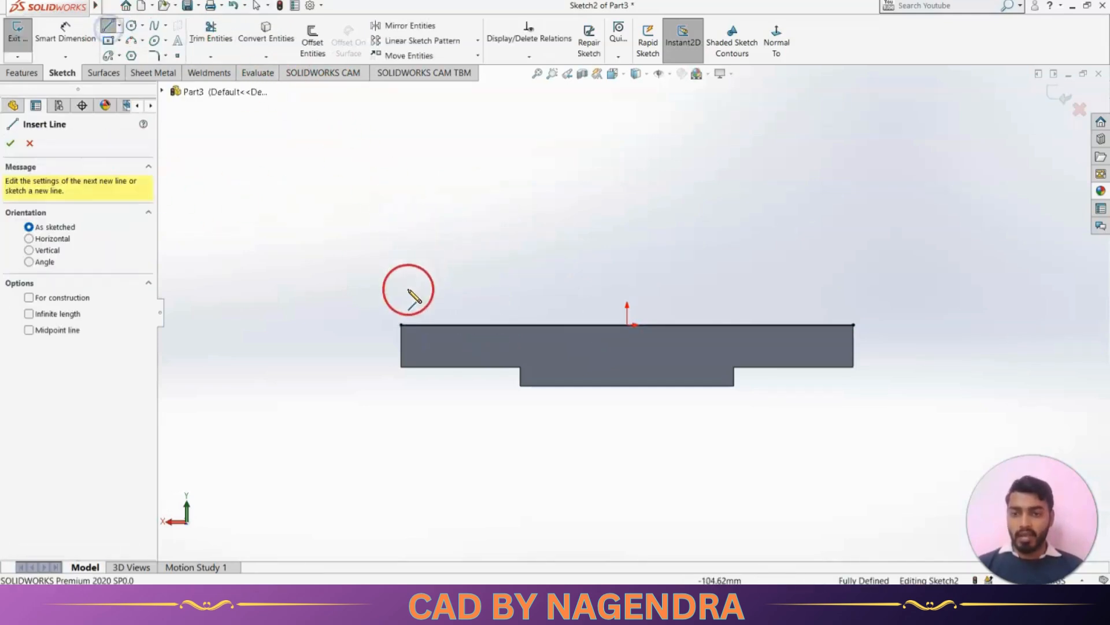
pyautogui.click(404, 322)
pyautogui.press('z')
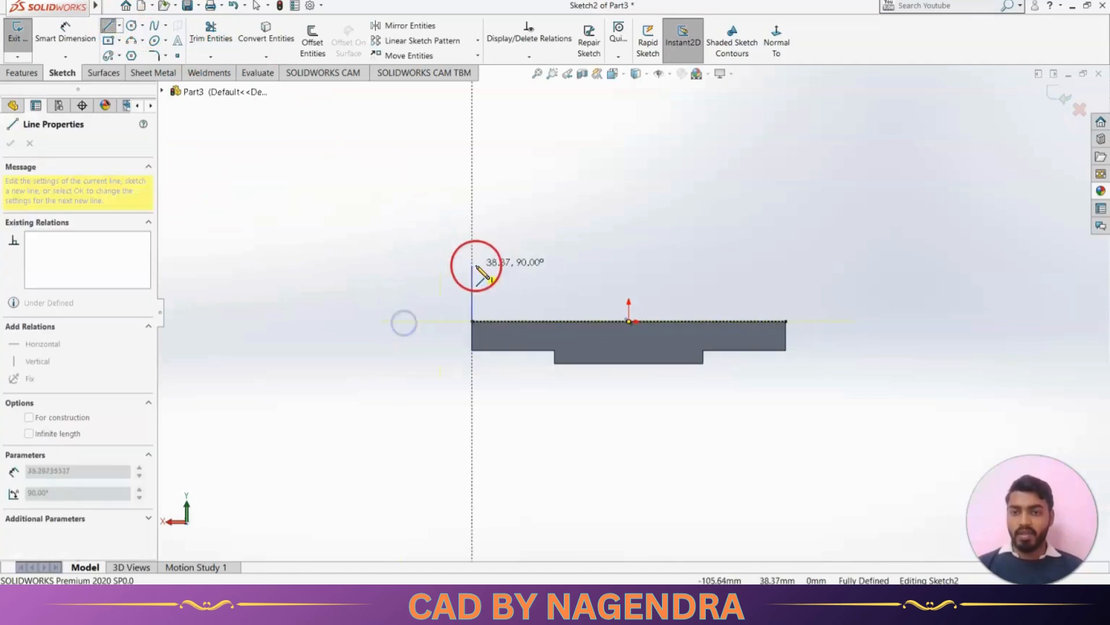
pyautogui.click(524, 184)
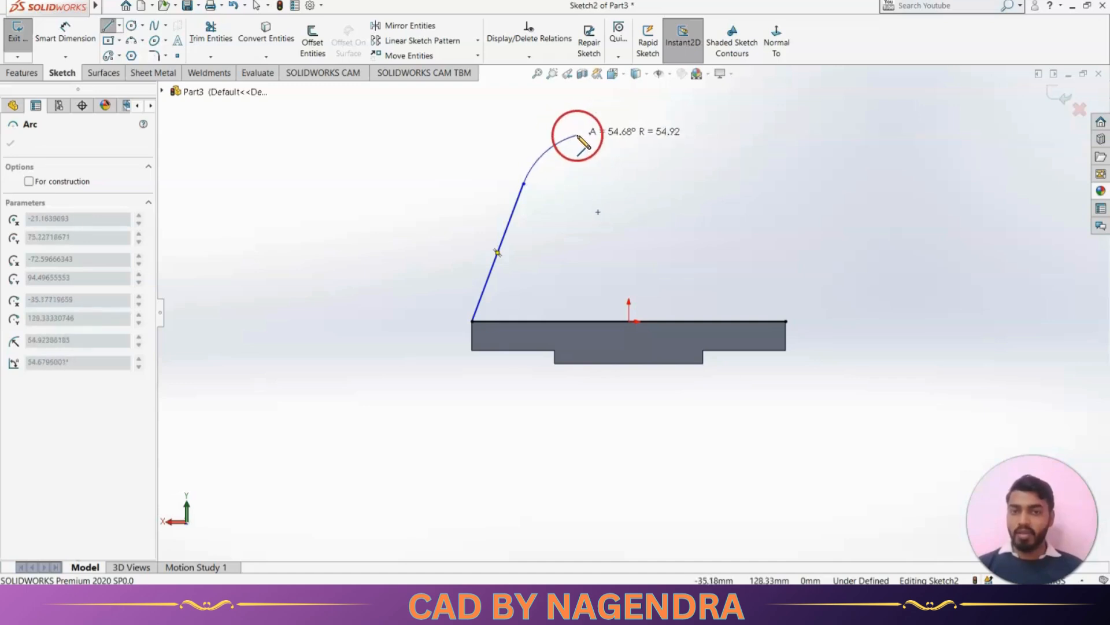
pyautogui.click(577, 136)
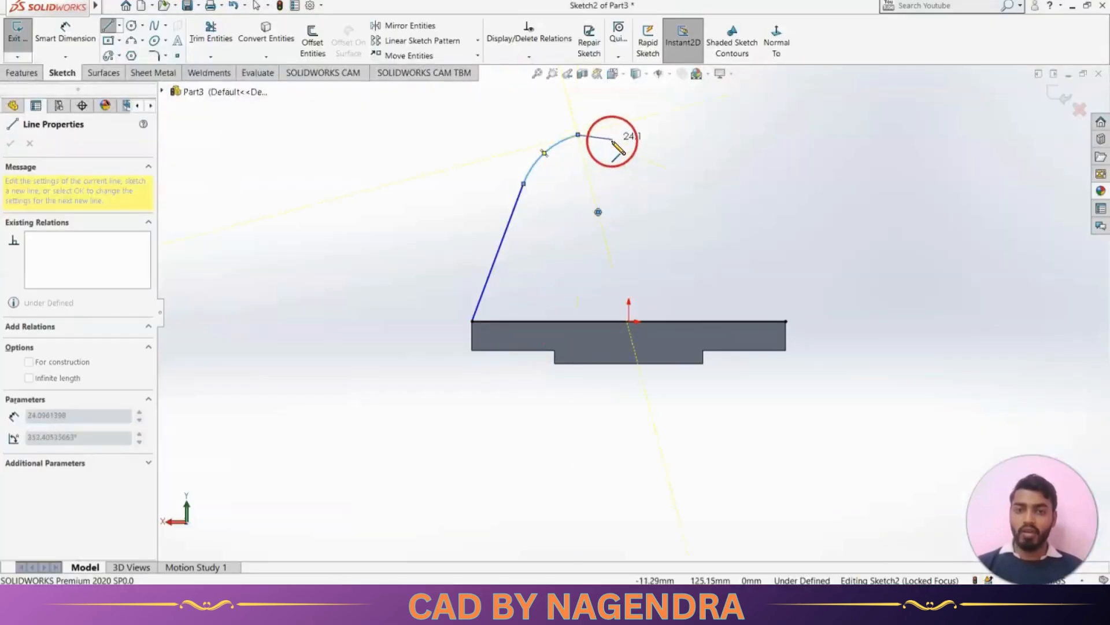
pyautogui.click(630, 135)
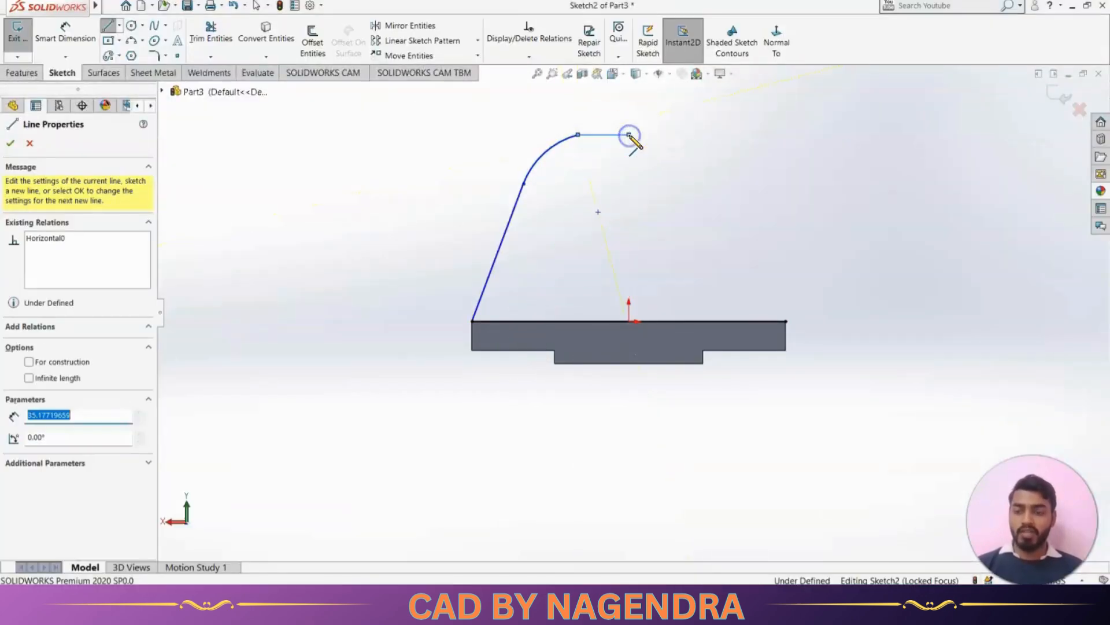
pyautogui.press('Escape')
# Add a vertical, infinite-length construction line through the origin as the upright plate sketch's centreline
pyautogui.click(107, 25)
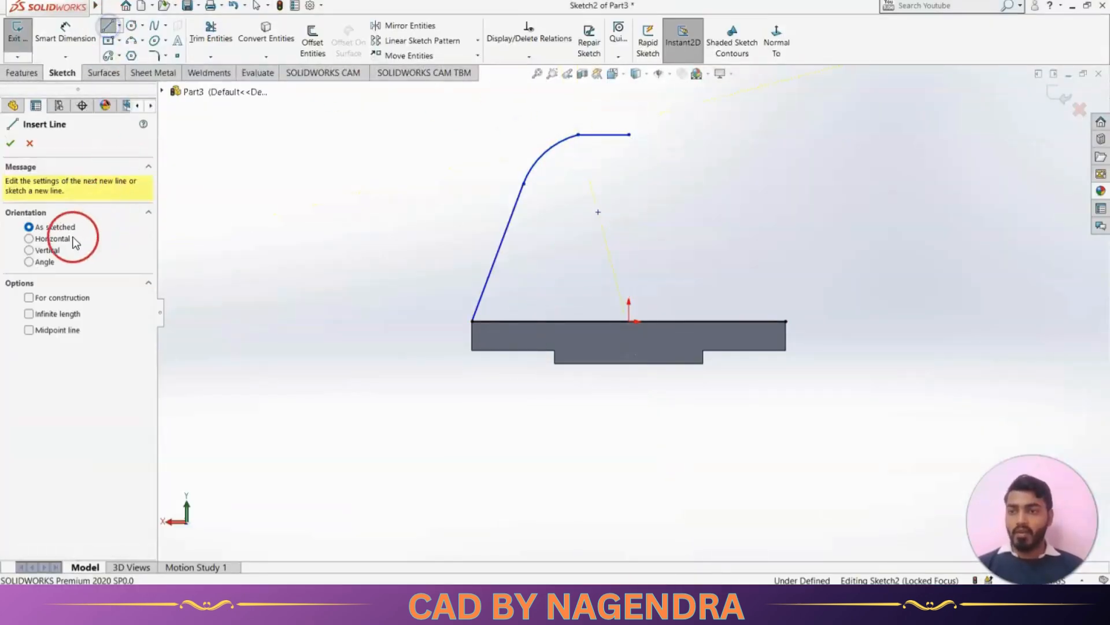
pyautogui.click(28, 238)
pyautogui.click(44, 251)
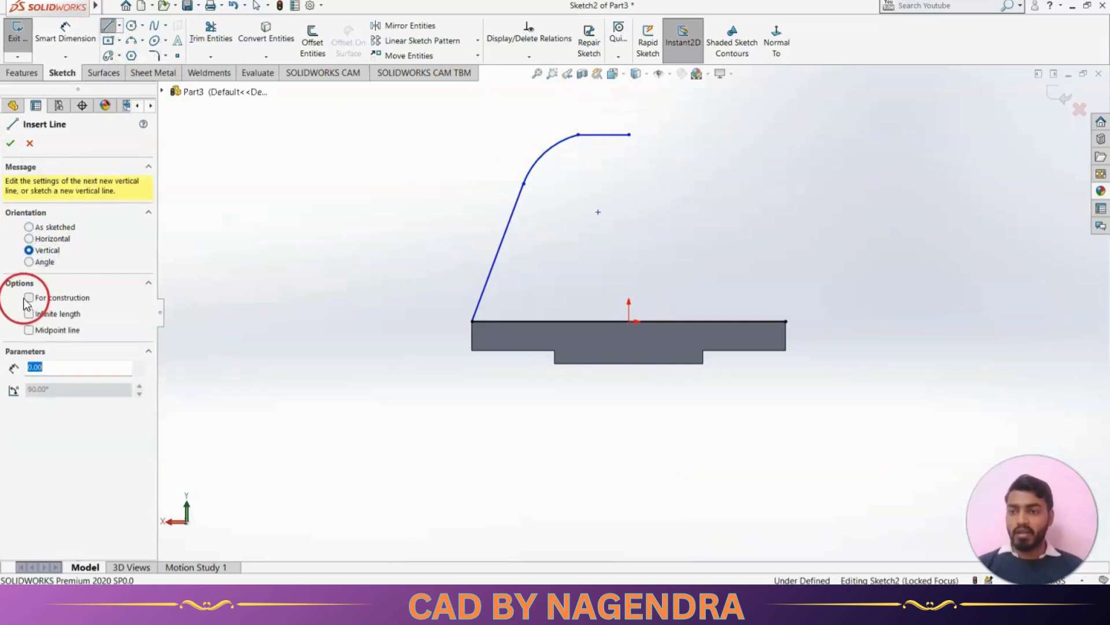
pyautogui.click(29, 313)
pyautogui.click(29, 297)
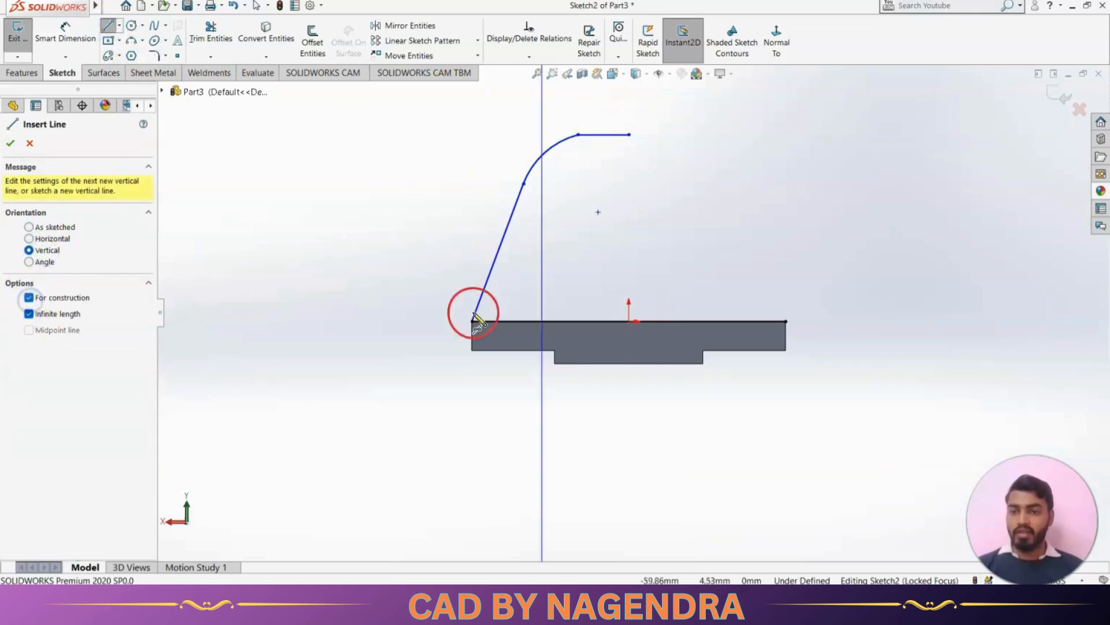
pyautogui.click(630, 321)
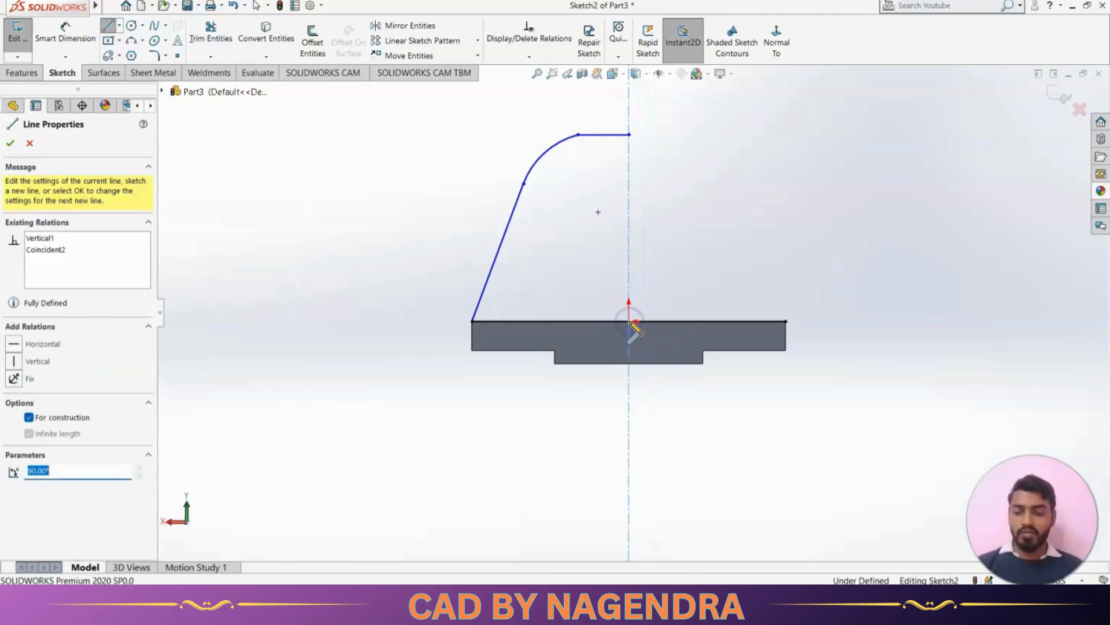
# Mirror the half outline's top line, arc and sloping line about the vertical centreline to complete the upright plate's profile
pyautogui.press('Escape')
pyautogui.click(341, 93)
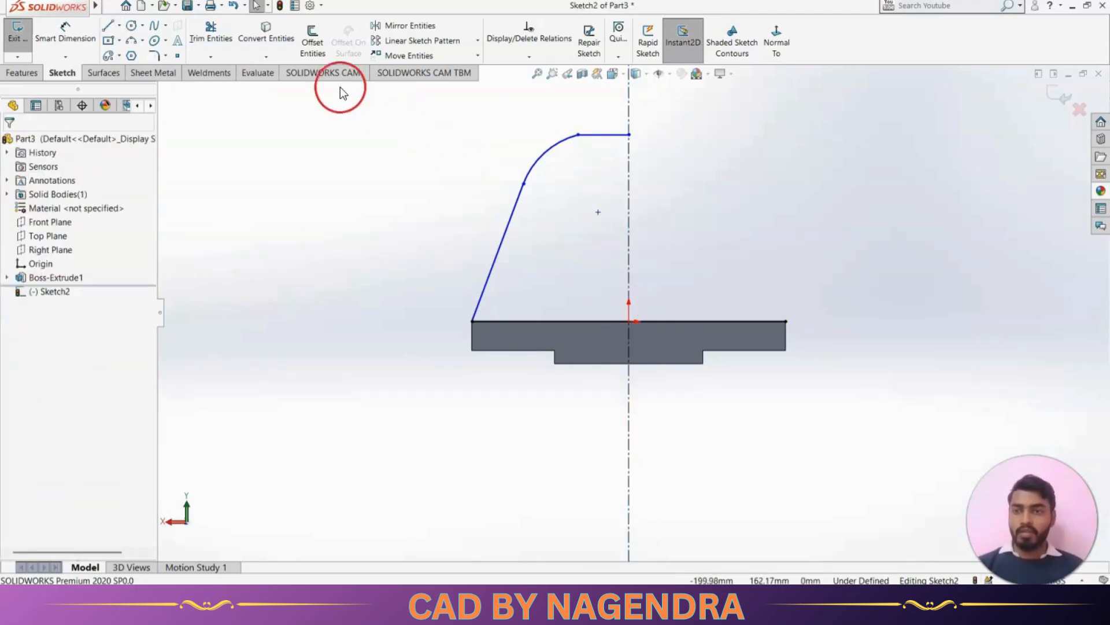
pyautogui.click(404, 26)
pyautogui.click(585, 136)
pyautogui.click(551, 148)
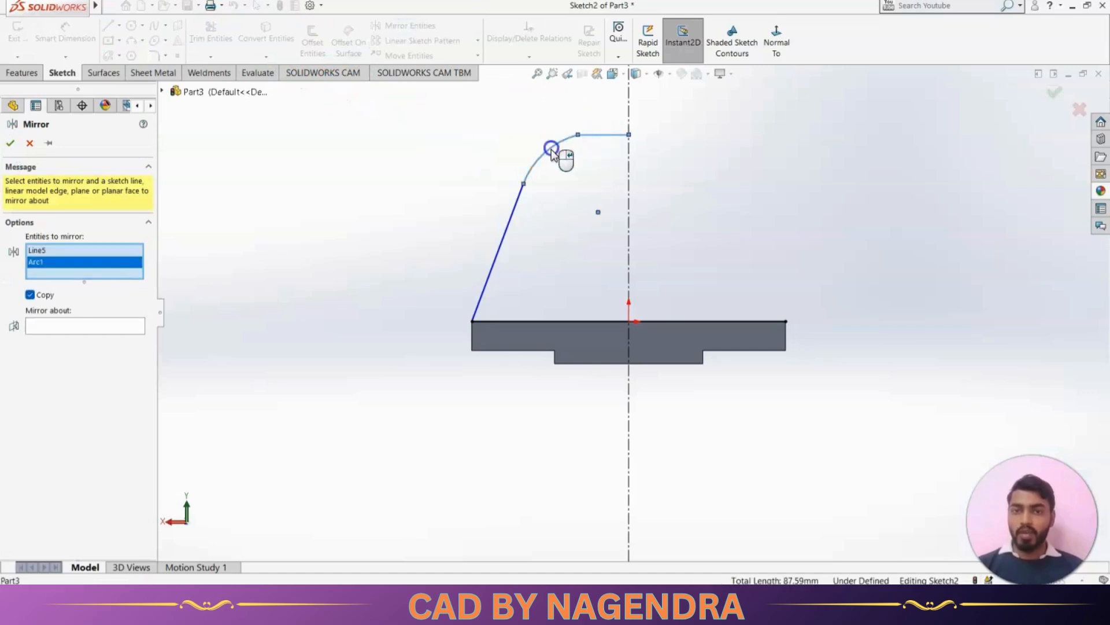
pyautogui.click(513, 226)
pyautogui.click(83, 337)
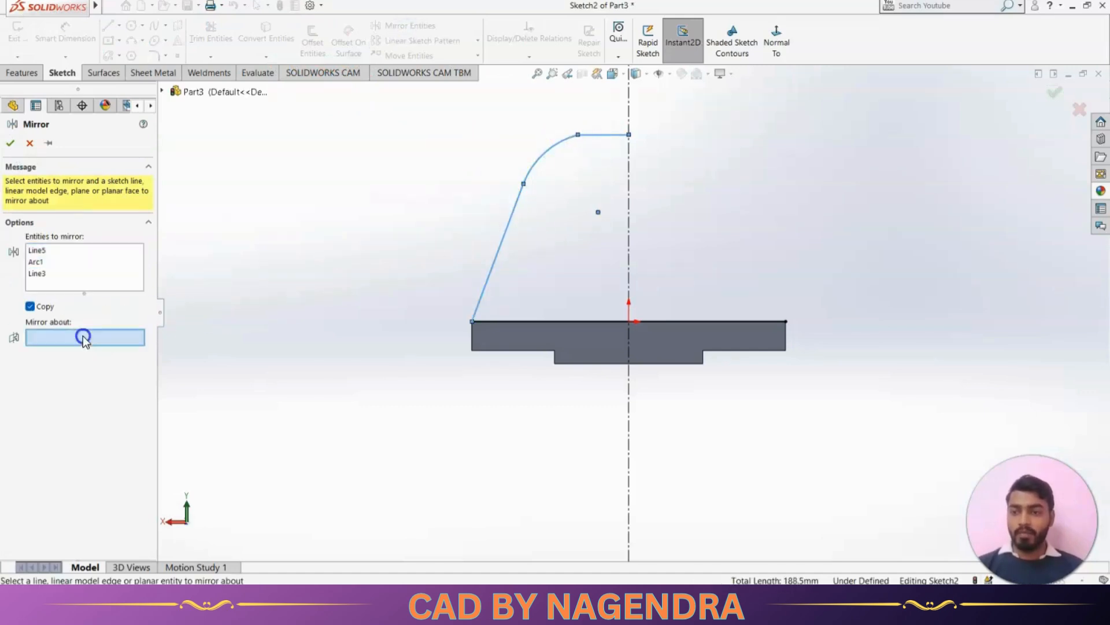
pyautogui.click(630, 230)
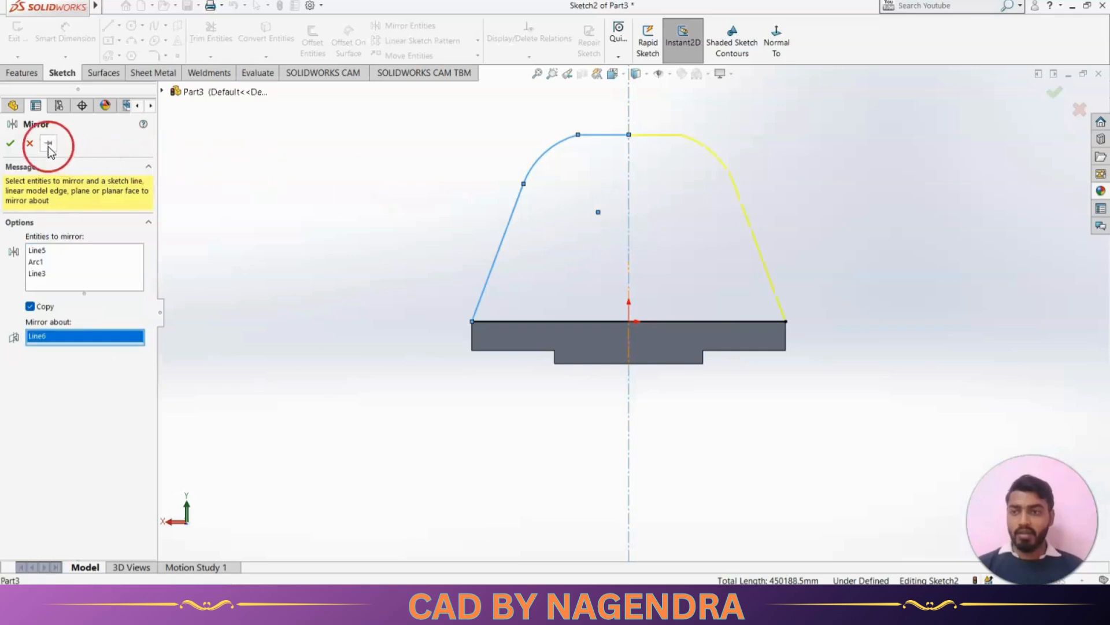
pyautogui.click(10, 144)
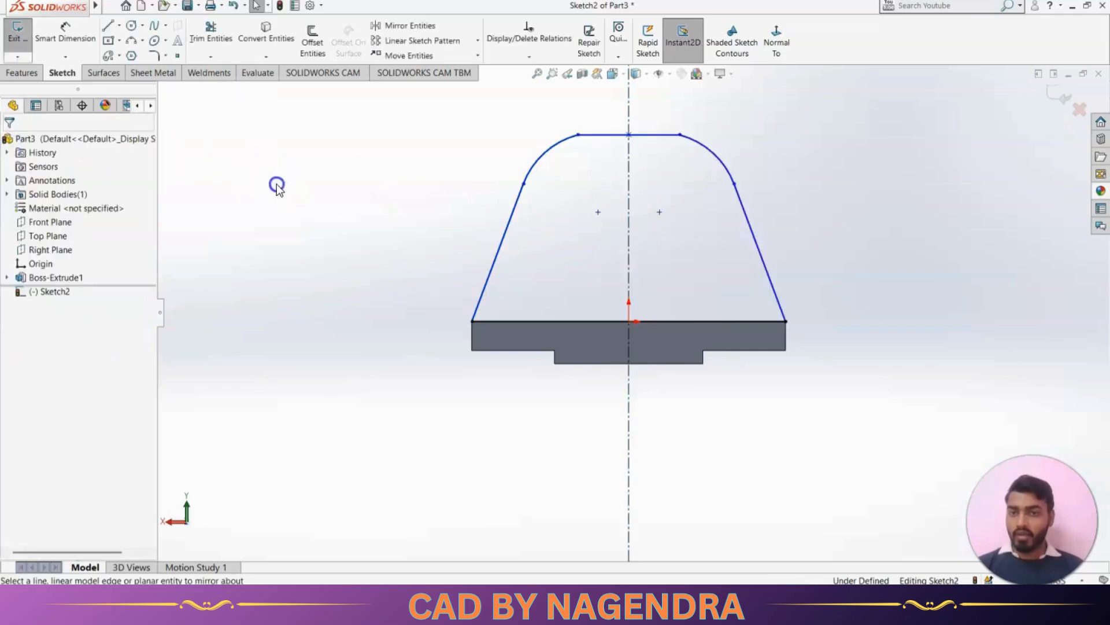
# Add a tangent relation between the left corner arc and the horizontal top line of the upright plate's profile
pyautogui.click(525, 61)
pyautogui.click(547, 84)
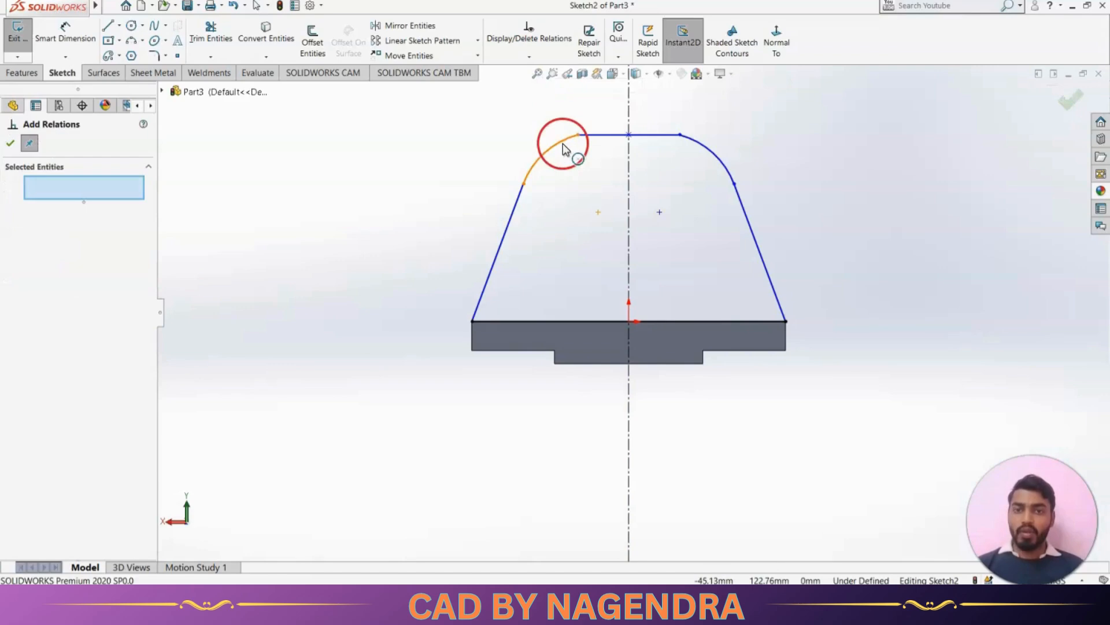
pyautogui.click(563, 143)
pyautogui.click(595, 136)
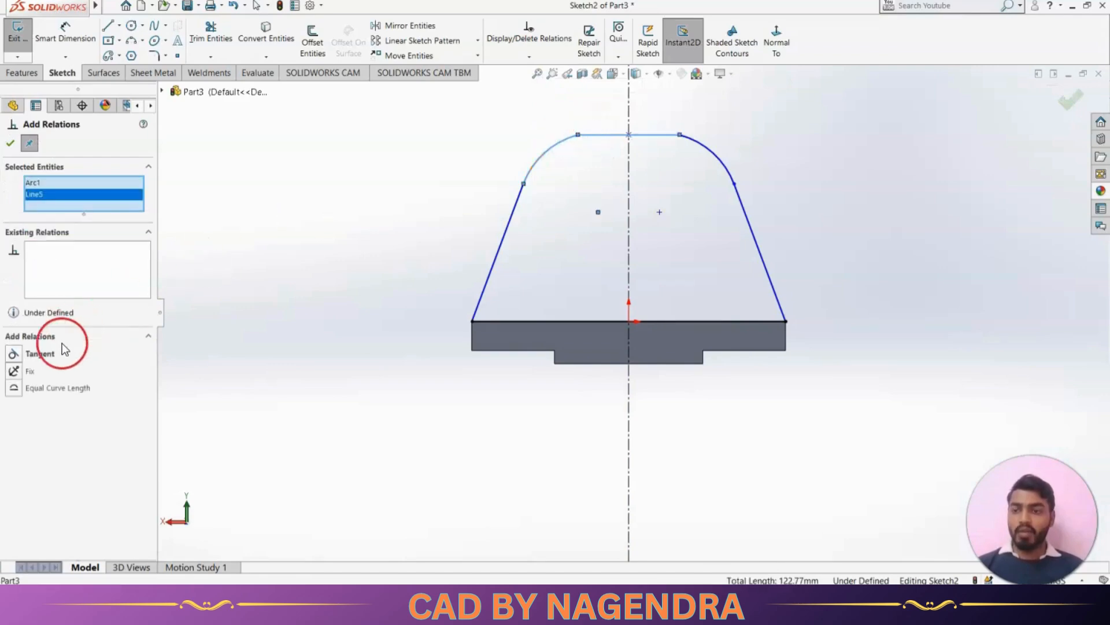
pyautogui.click(65, 349)
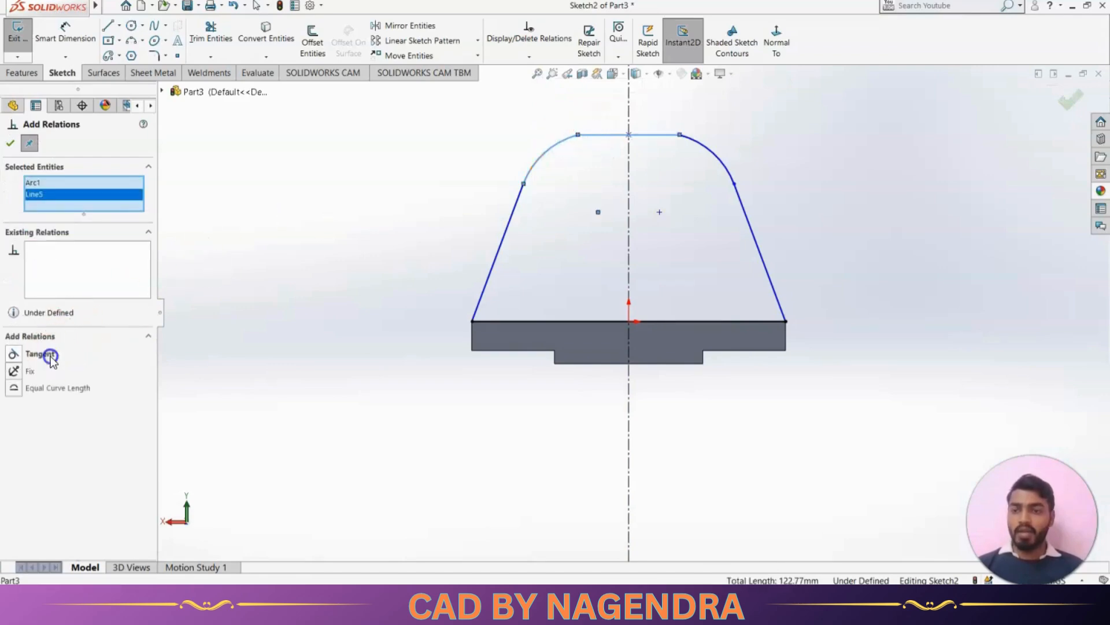
pyautogui.click(13, 144)
# Dimension the upright plate's height from the base's top edge to the horizontal top line as 96 mm, following the reference drawing
pyautogui.click(72, 36)
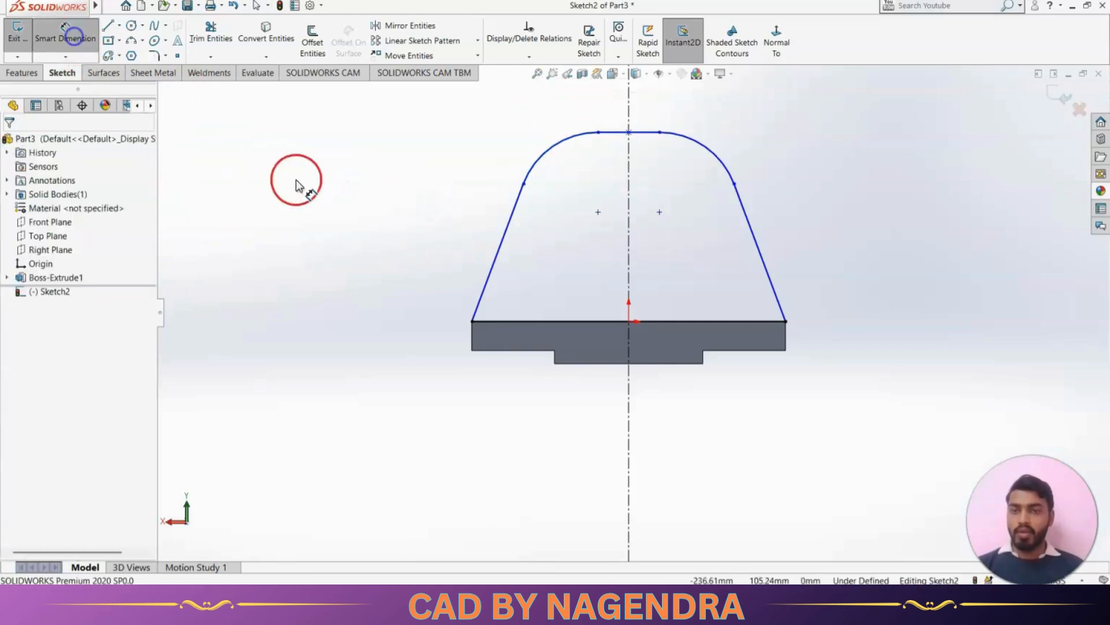
pyautogui.hotkey('alt', 'Tab')
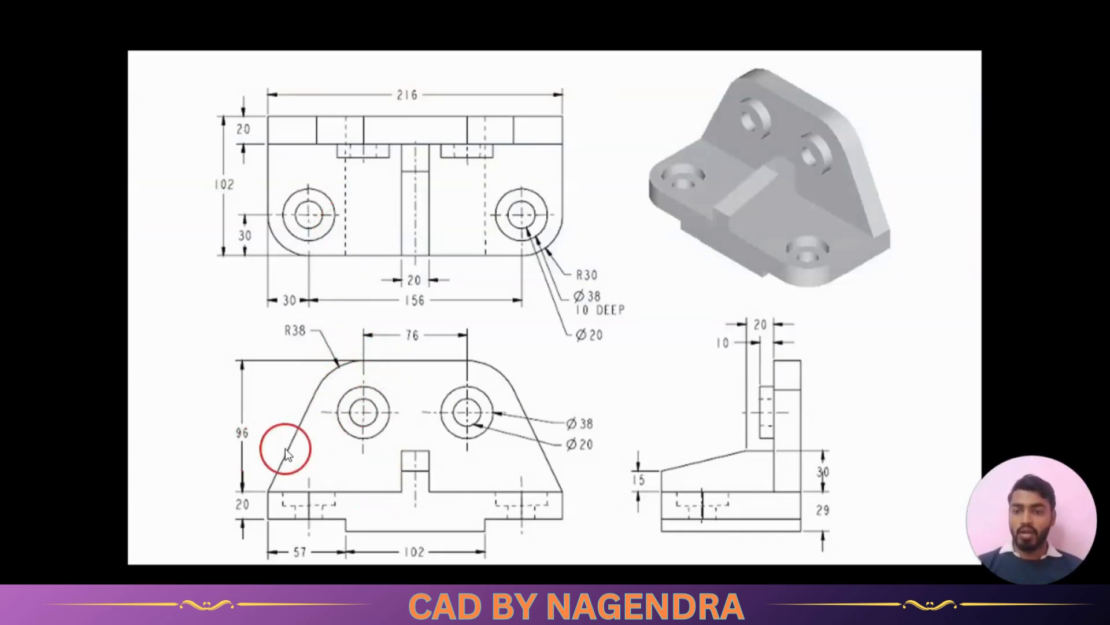
pyautogui.hotkey('alt', 'Tab')
pyautogui.click(599, 133)
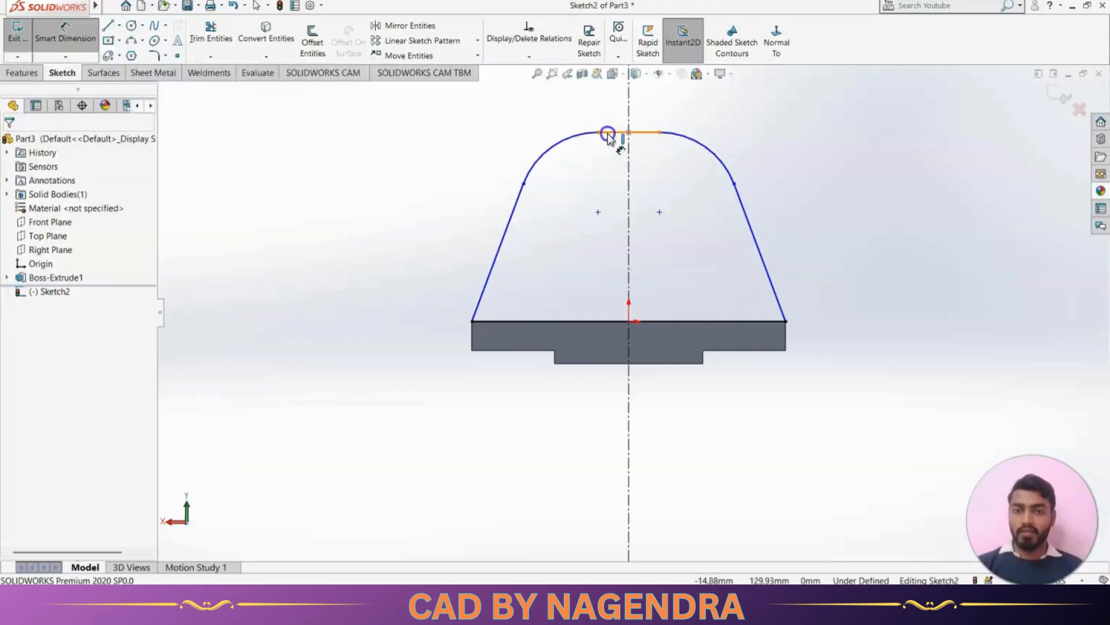
pyautogui.click(615, 320)
pyautogui.click(456, 267)
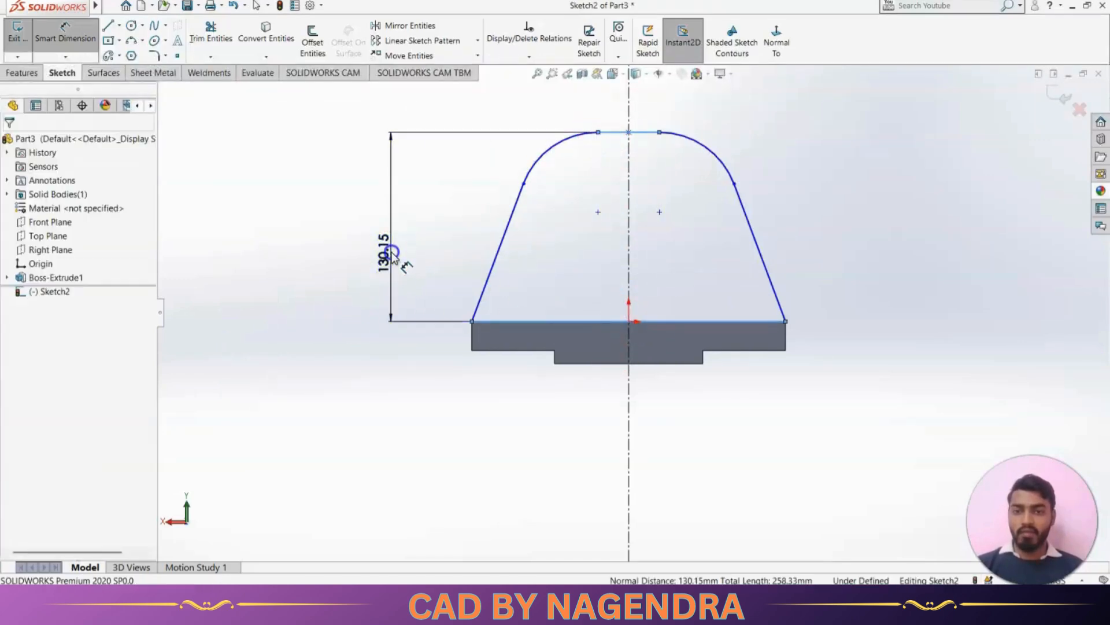
pyautogui.write('96')
pyautogui.press('Return')
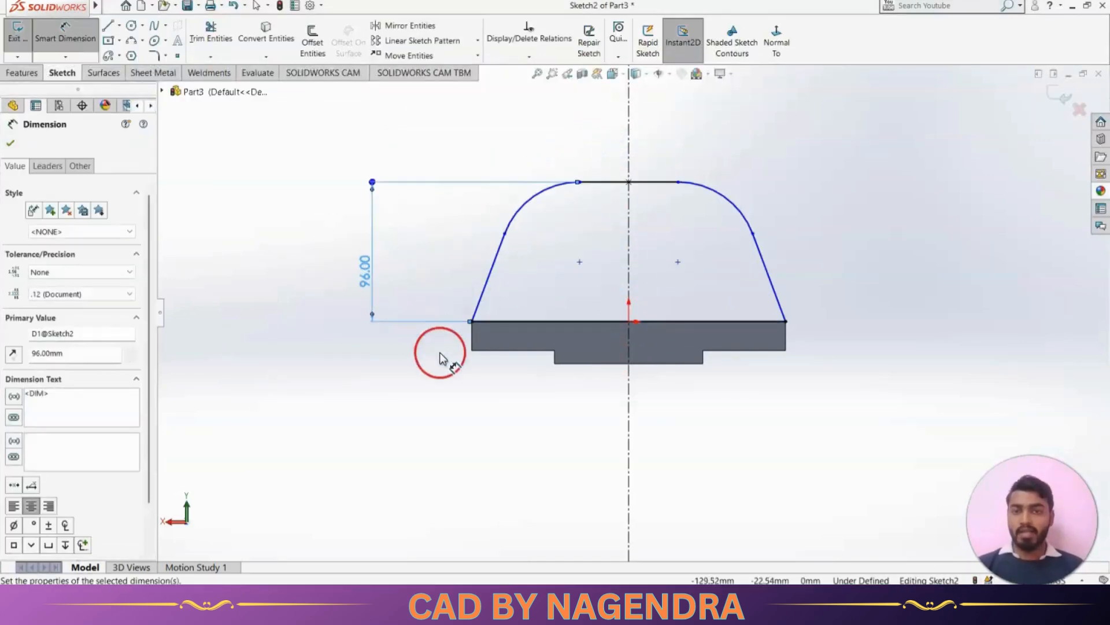
# Check the corner radius in the reference drawing and dimension the left corner arc with a 38 mm radius
pyautogui.hotkey('alt', 'Tab')
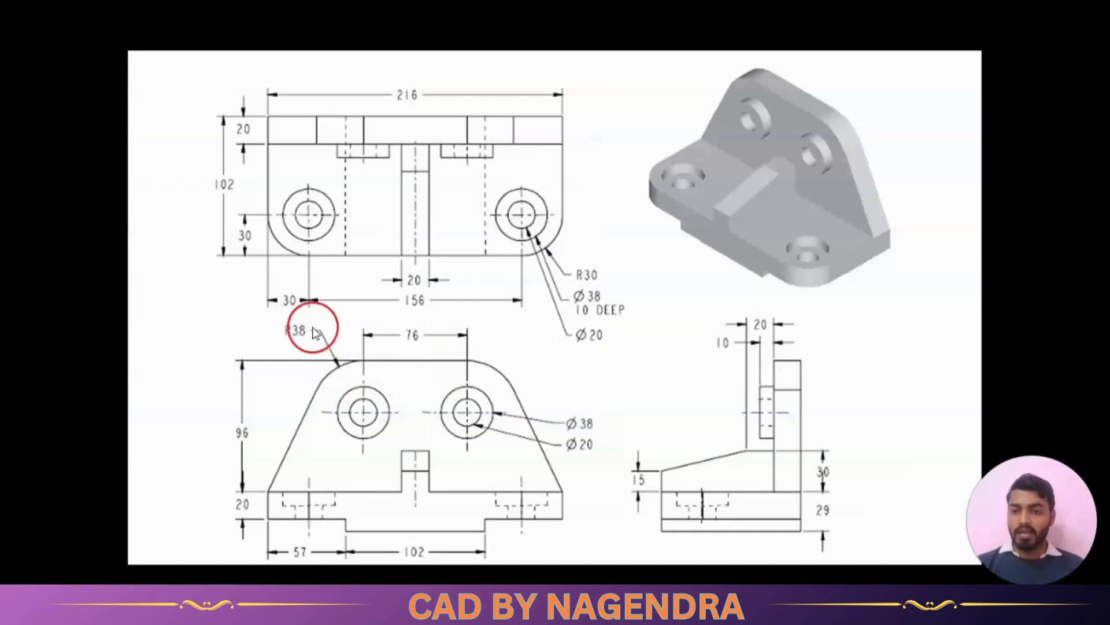
pyautogui.hotkey('alt', 'Tab')
pyautogui.click(532, 197)
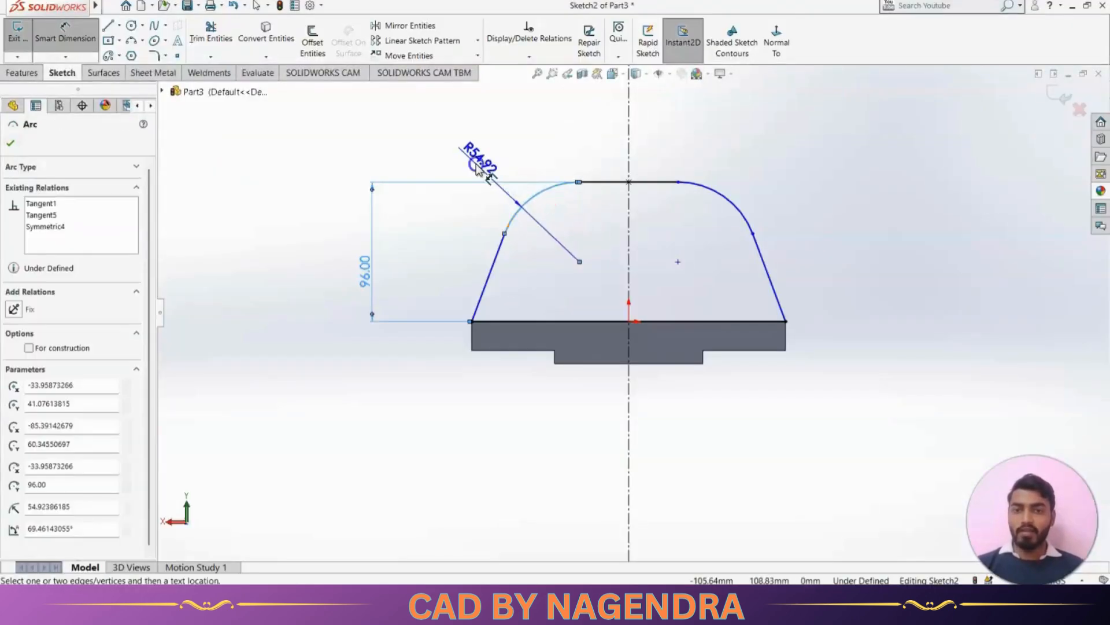
pyautogui.click(476, 167)
pyautogui.write('38')
pyautogui.press('Return')
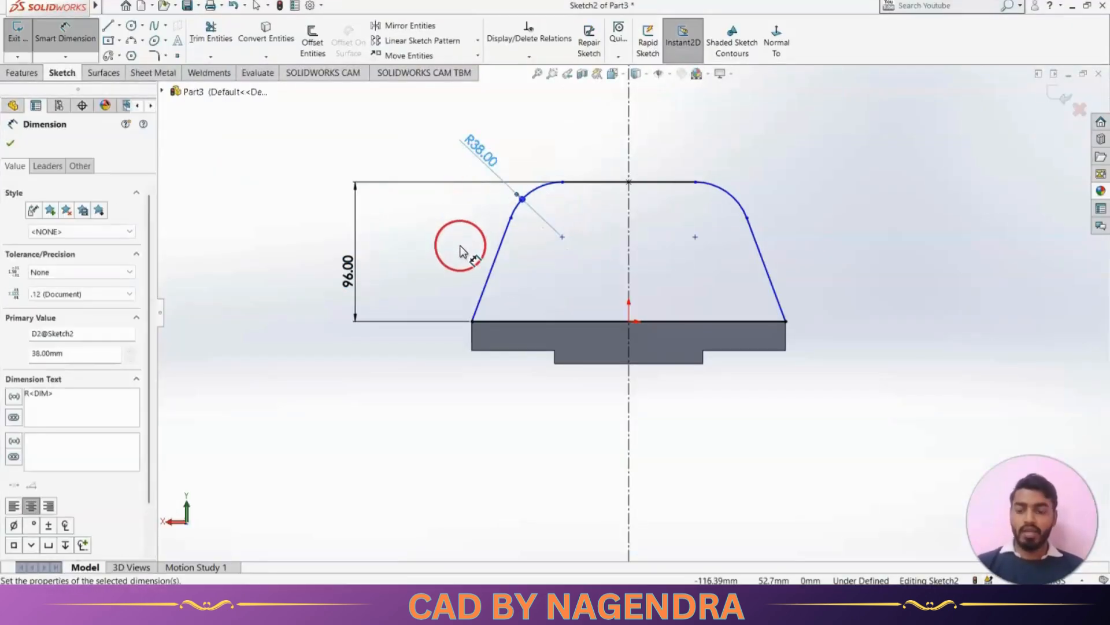
# Check the reference drawing and dimension the horizontal distance between the two corner arc centres as 76 mm
pyautogui.hotkey('alt', 'Tab')
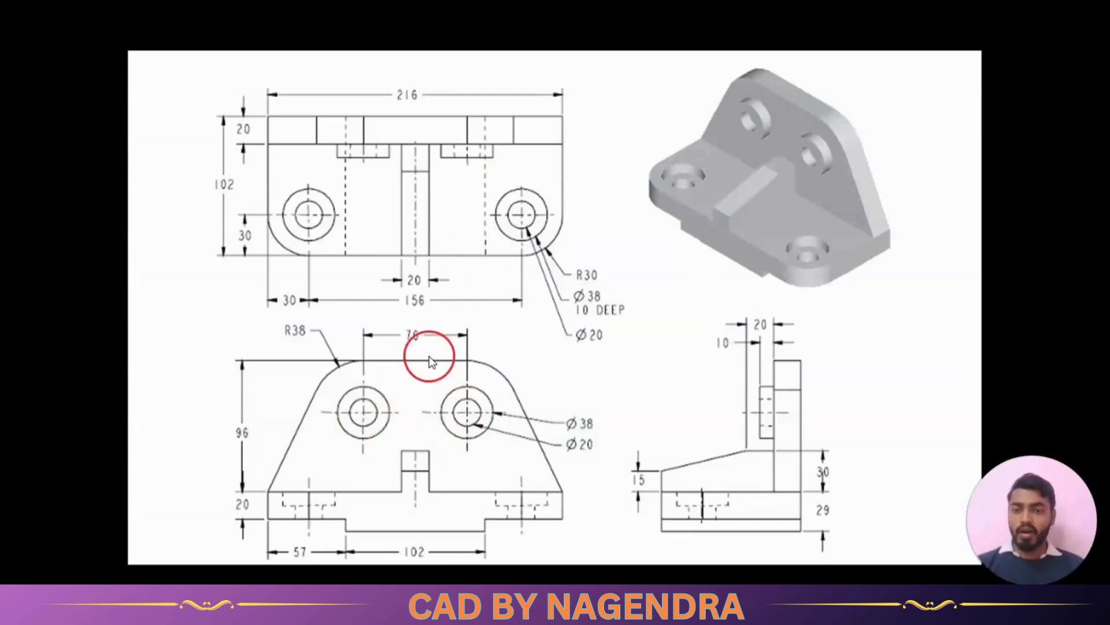
pyautogui.hotkey('alt', 'Tab')
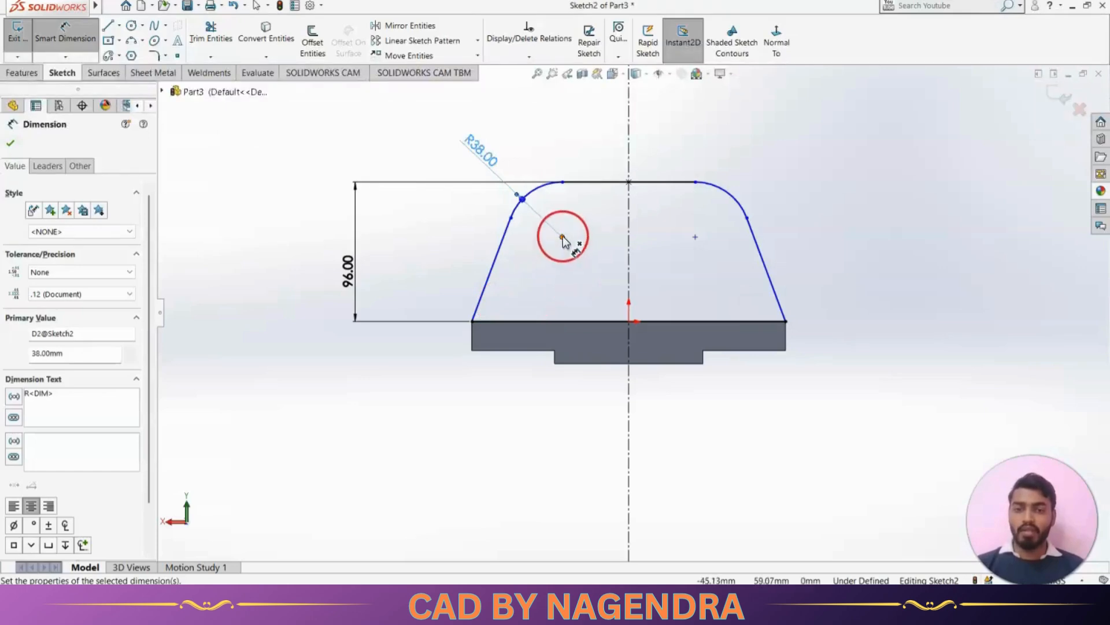
pyautogui.click(562, 237)
pyautogui.click(696, 237)
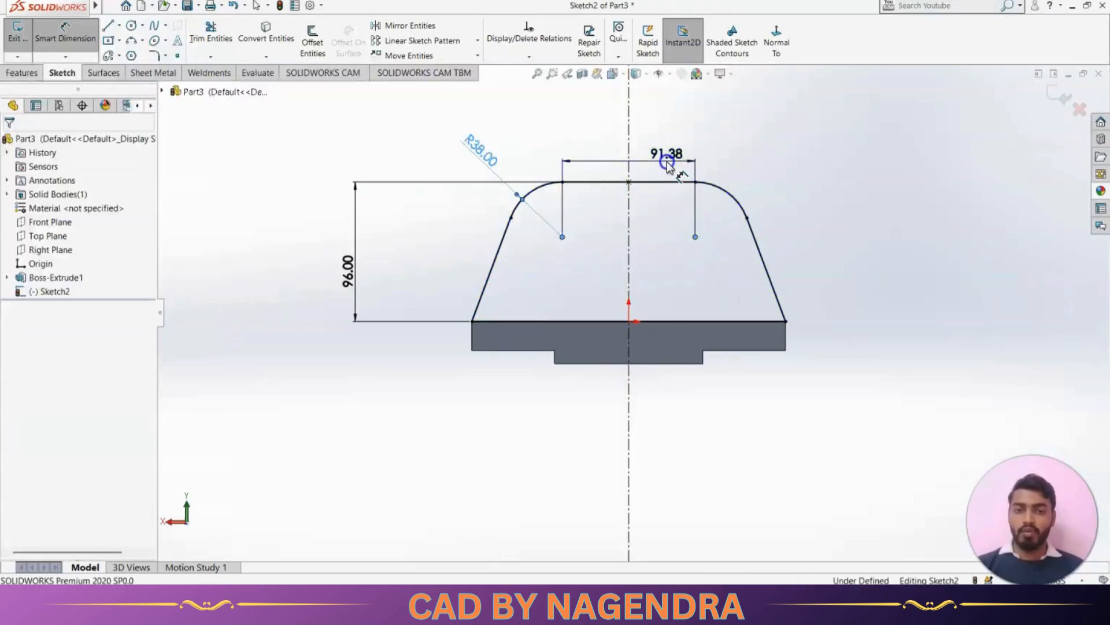
pyautogui.click(667, 161)
pyautogui.write('76')
pyautogui.click(793, 241)
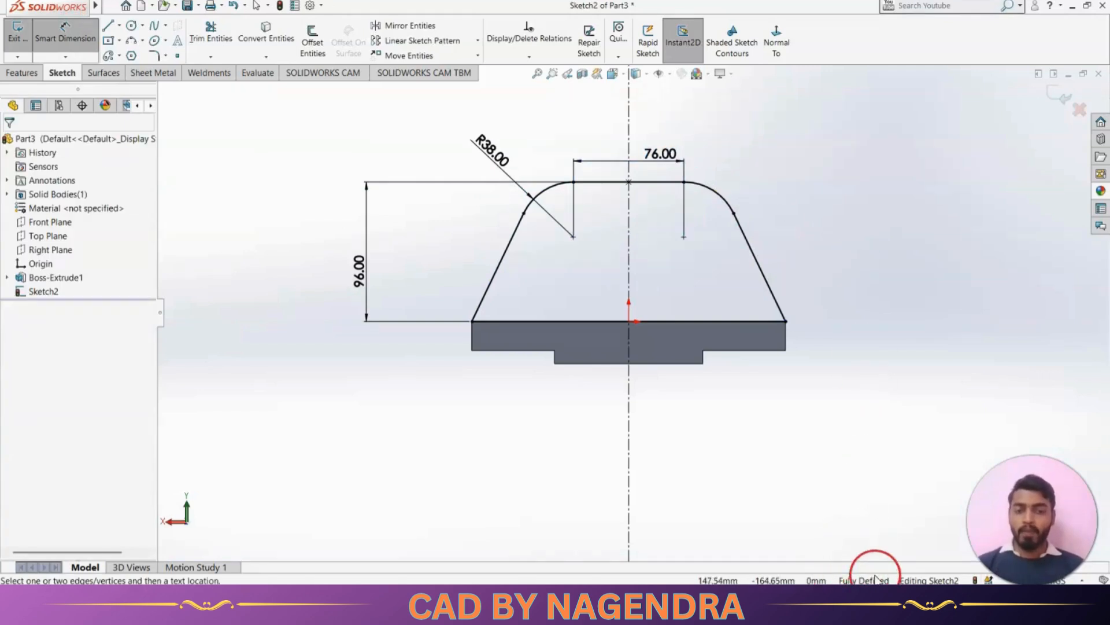
# Finish the sketch and extrude the upright plate's profile 20 mm blind with reversed direction over the base, merging the result
pyautogui.click(1054, 96)
pyautogui.click(699, 43)
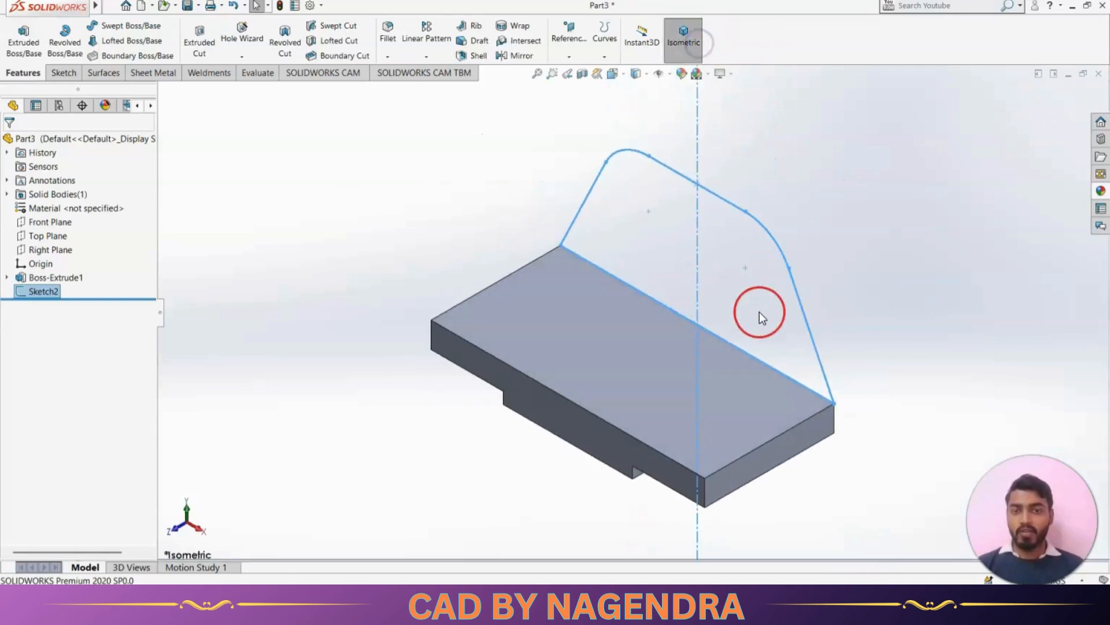
pyautogui.click(21, 54)
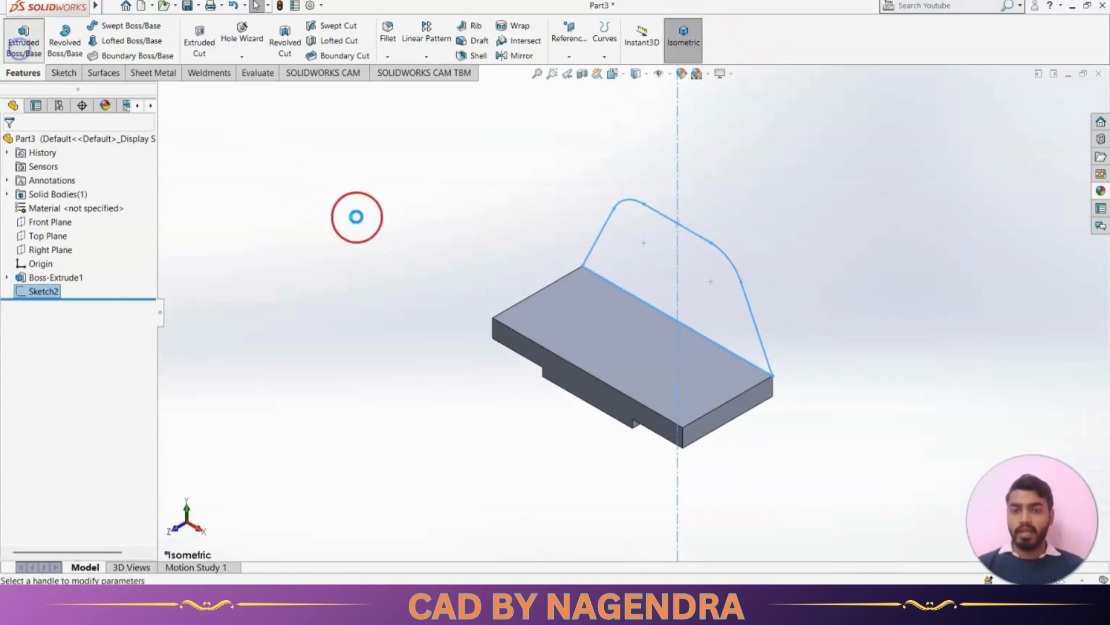
pyautogui.click(13, 224)
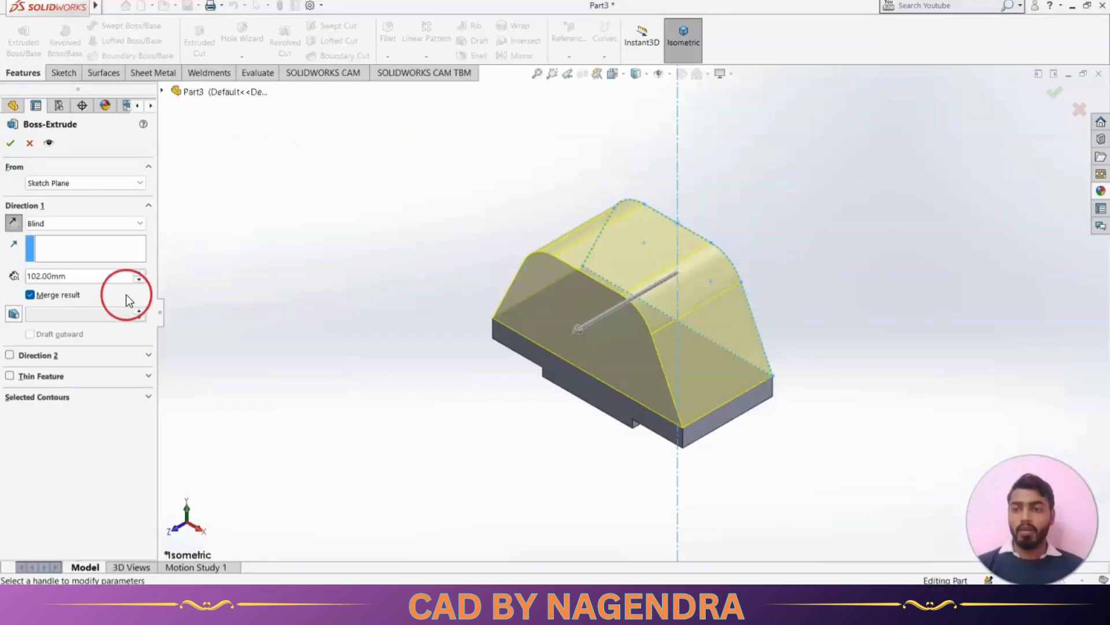
pyautogui.write('20')
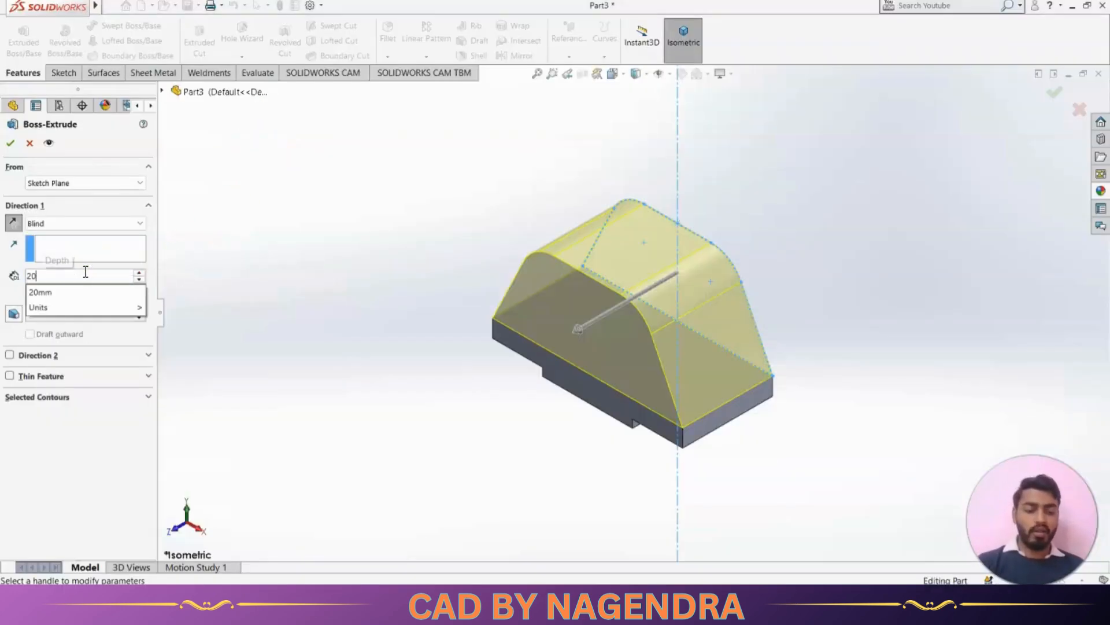
pyautogui.press('Return')
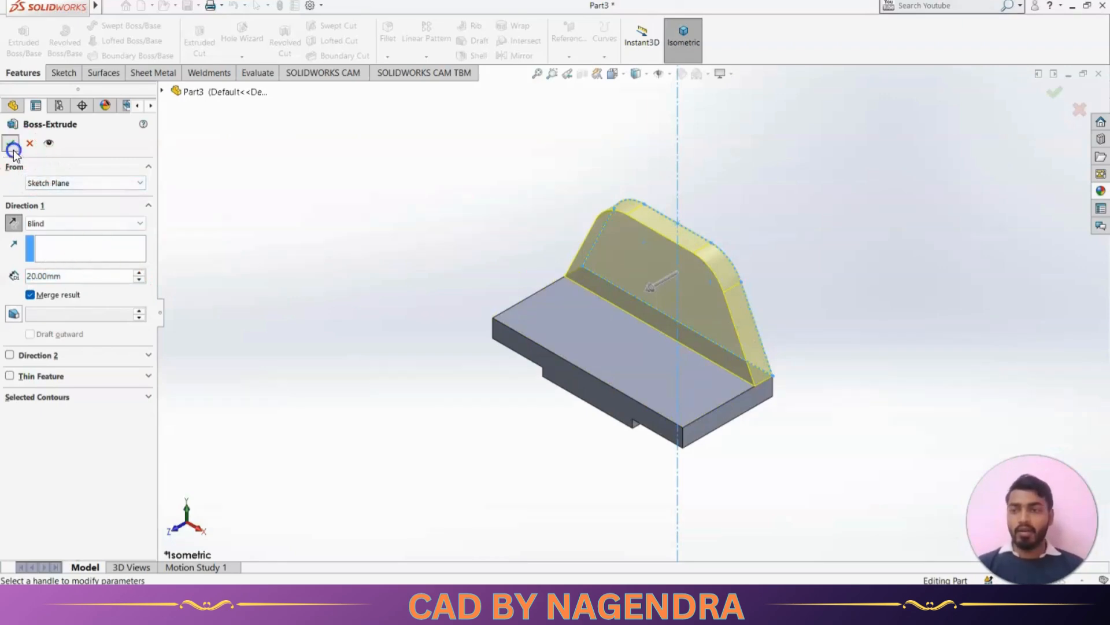
pyautogui.click(10, 143)
# Check the central rib in the reference drawing and open a sketch on the Right Plane, viewed normal to it
pyautogui.moveTo(904, 462); pyautogui.dragTo(920, 426, button='middle')
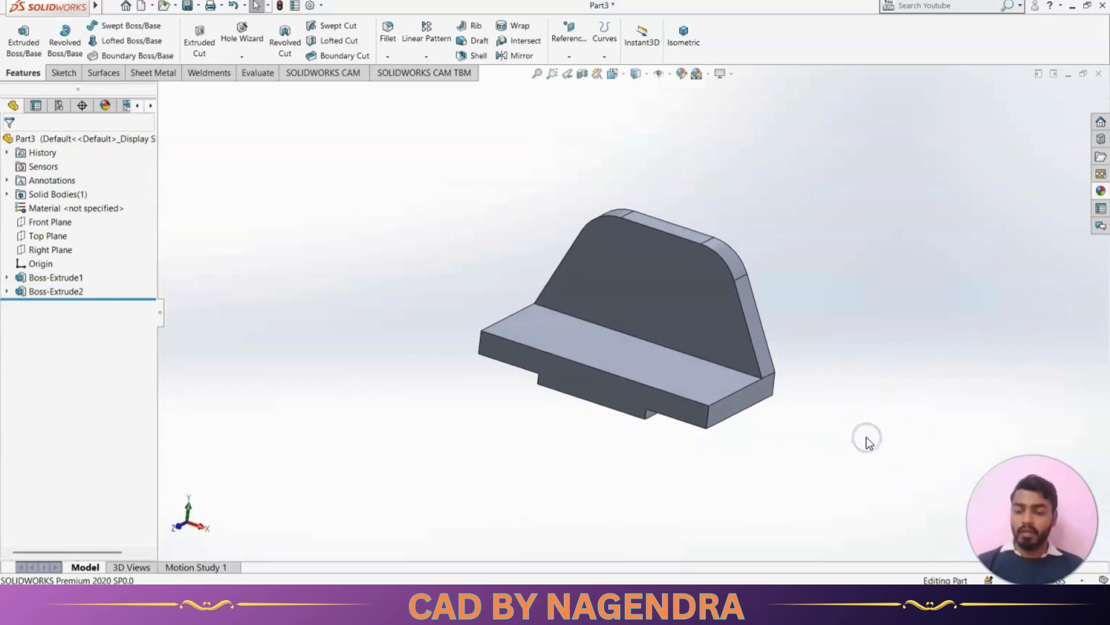
pyautogui.hotkey('alt', 'Tab')
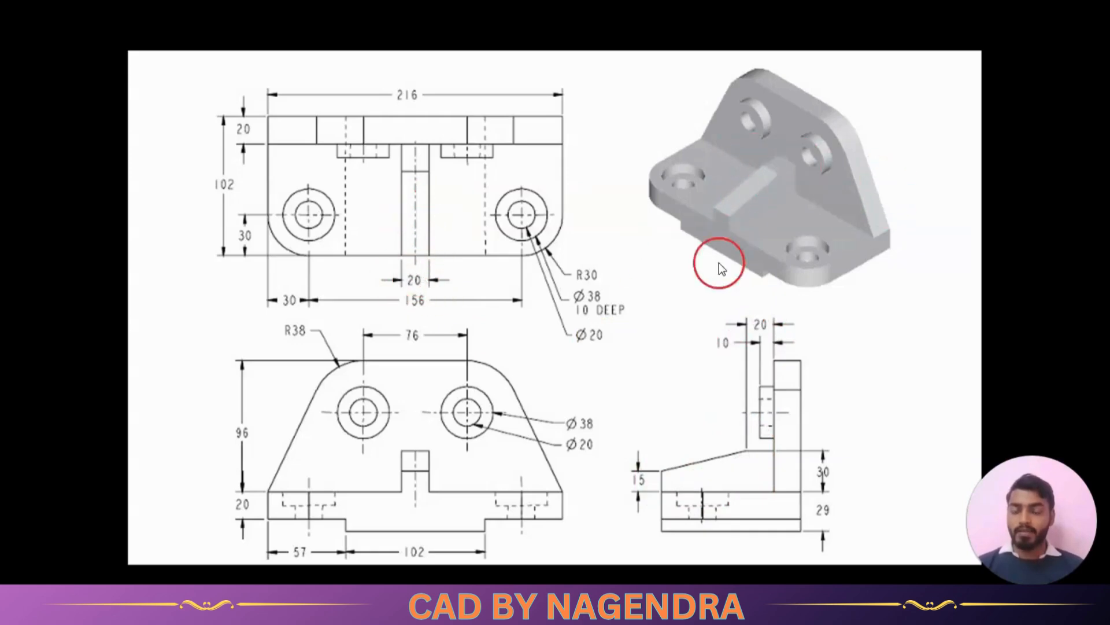
pyautogui.hotkey('alt', 'Tab')
pyautogui.moveTo(702, 404)
pyautogui.mouseDown(button='middle')
pyautogui.moveTo(697, 413)
pyautogui.moveTo(739, 467)
pyautogui.moveTo(727, 479)
pyautogui.mouseUp(button='middle')
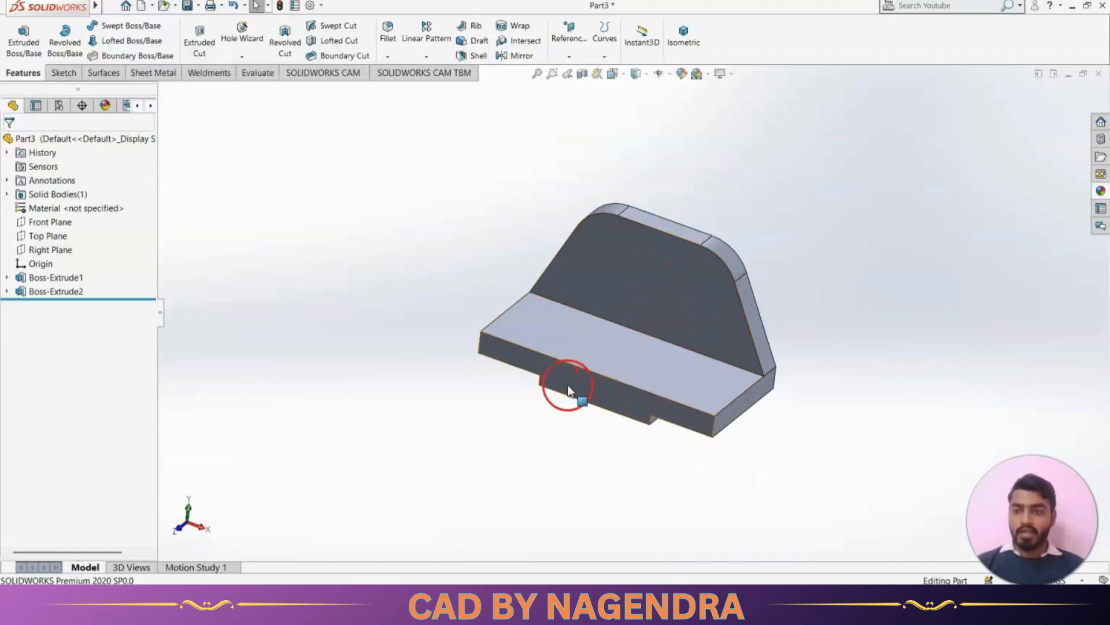
pyautogui.click(54, 249)
pyautogui.moveTo(531, 536); pyautogui.dragTo(554, 544, button='middle')
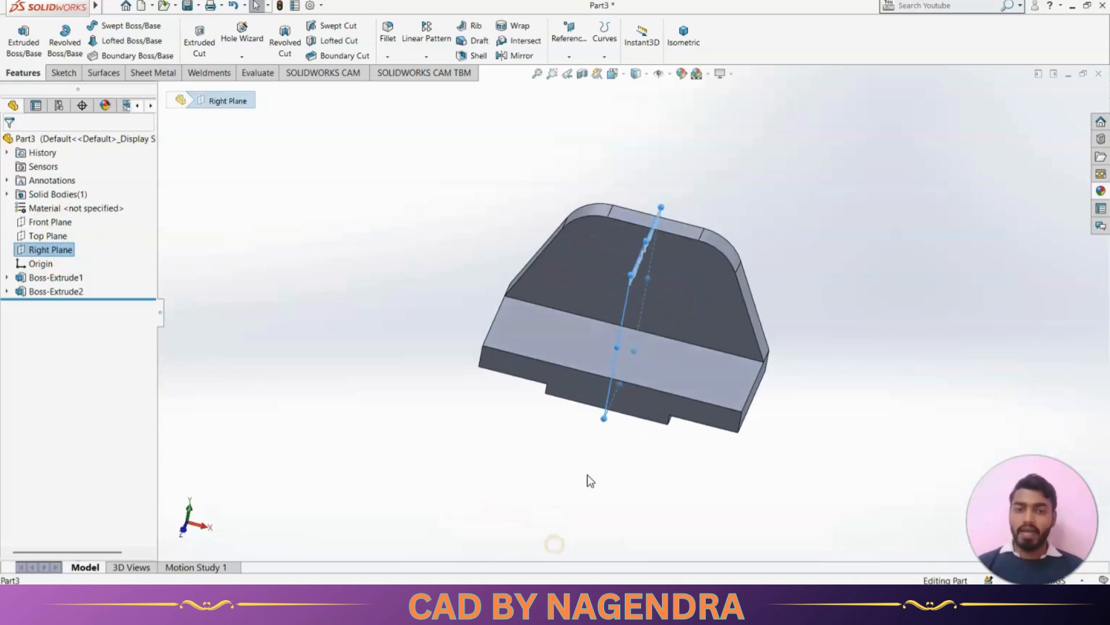
pyautogui.click(627, 399)
pyautogui.click(60, 250)
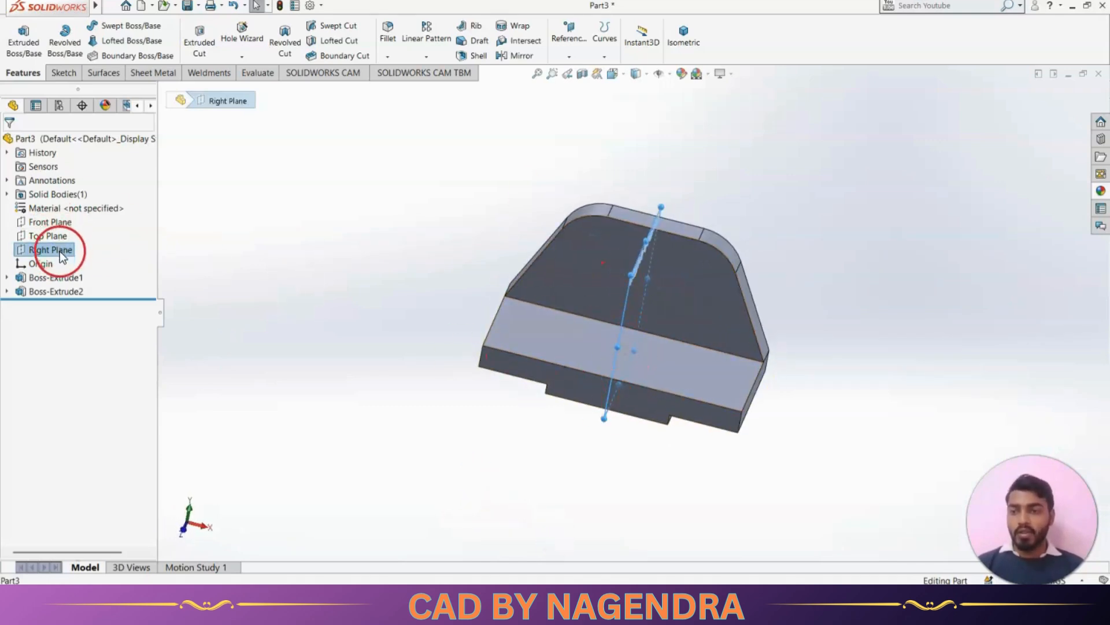
pyautogui.rightClick(60, 250)
pyautogui.click(66, 234)
pyautogui.click(674, 160)
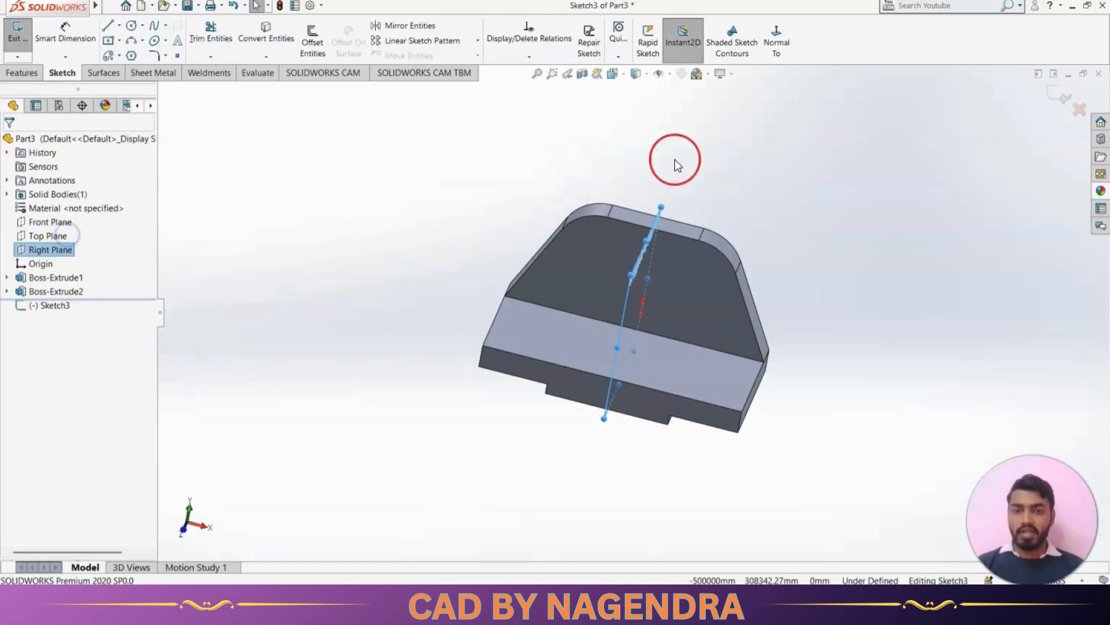
pyautogui.click(767, 51)
pyautogui.click(629, 295)
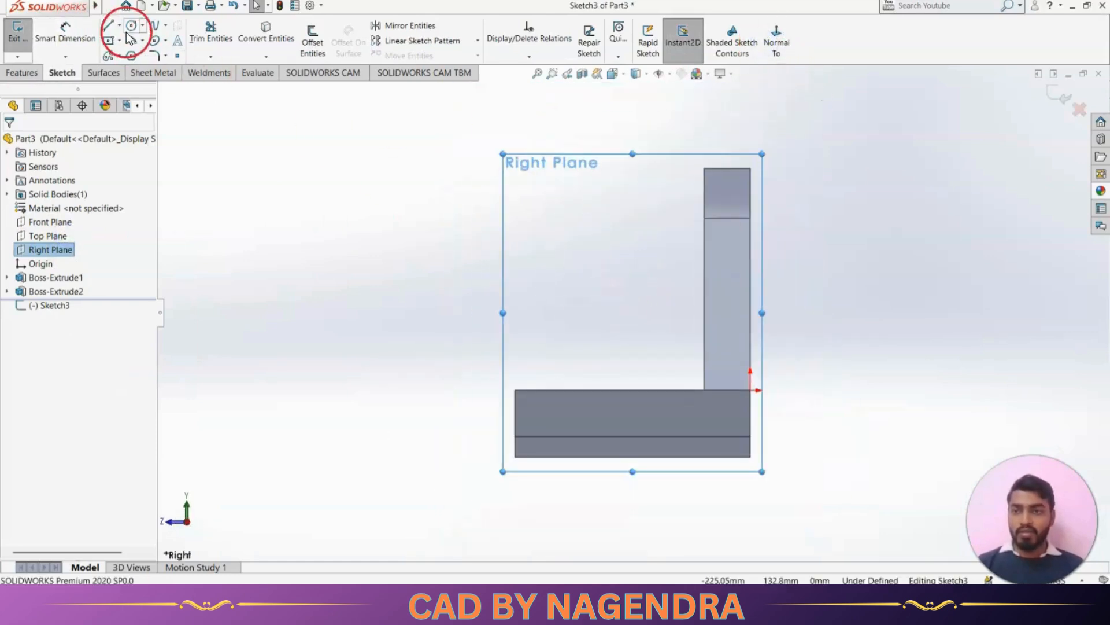
# Sketch the rib outline from the upright's front face: a short horizontal line, a slope about 66 mm long, and a vertical about 14 mm to the base's front corner
pyautogui.click(108, 26)
pyautogui.click(705, 326)
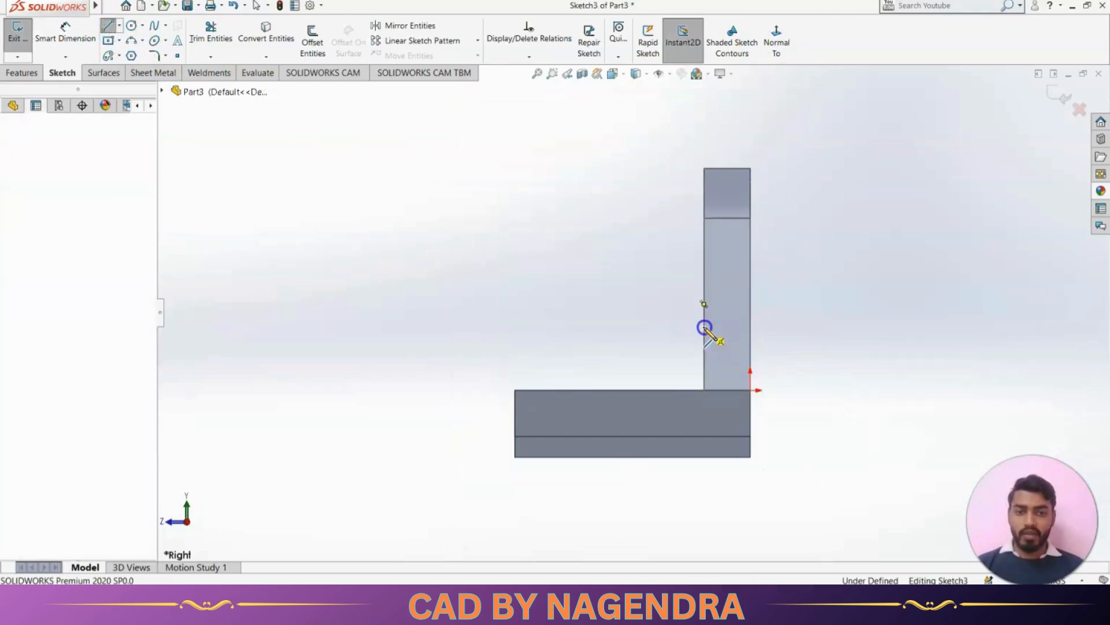
pyautogui.click(665, 327)
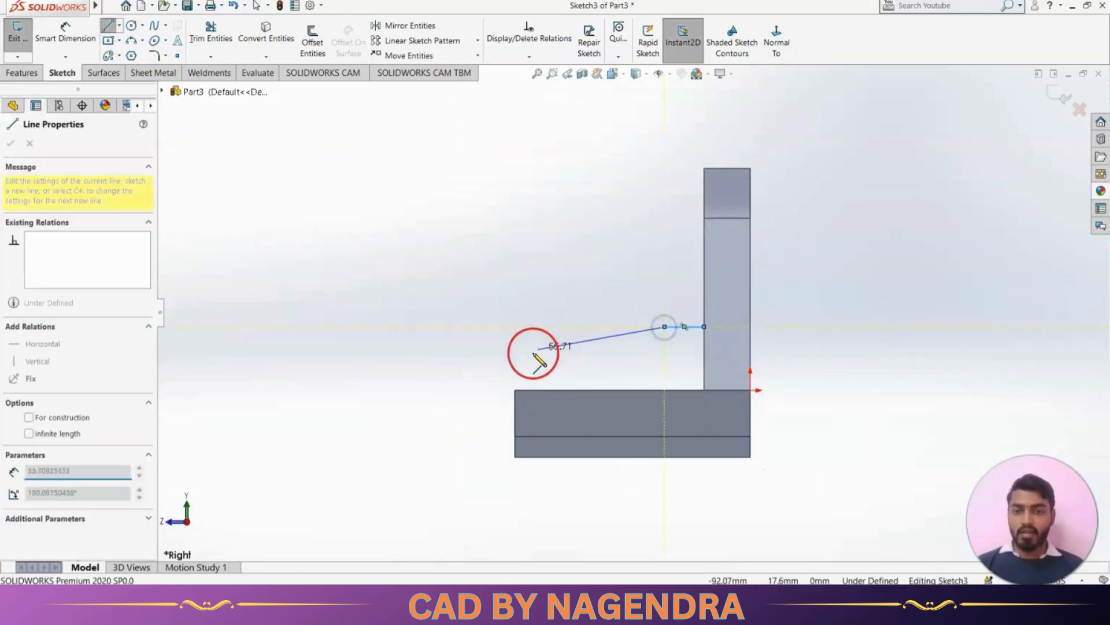
pyautogui.click(515, 357)
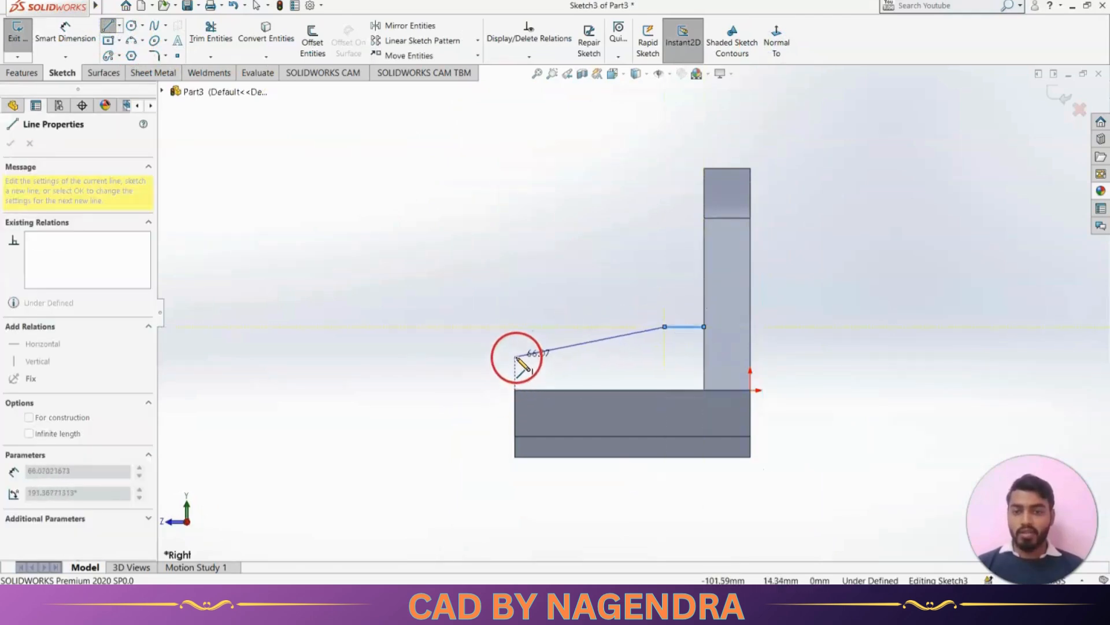
pyautogui.click(516, 390)
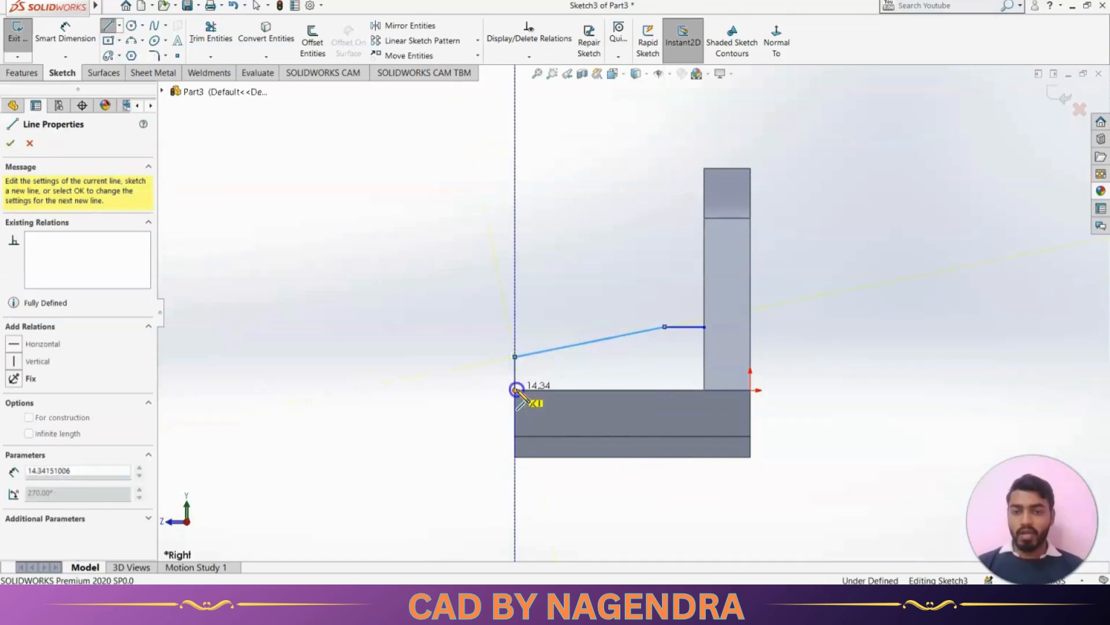
pyautogui.press('Escape')
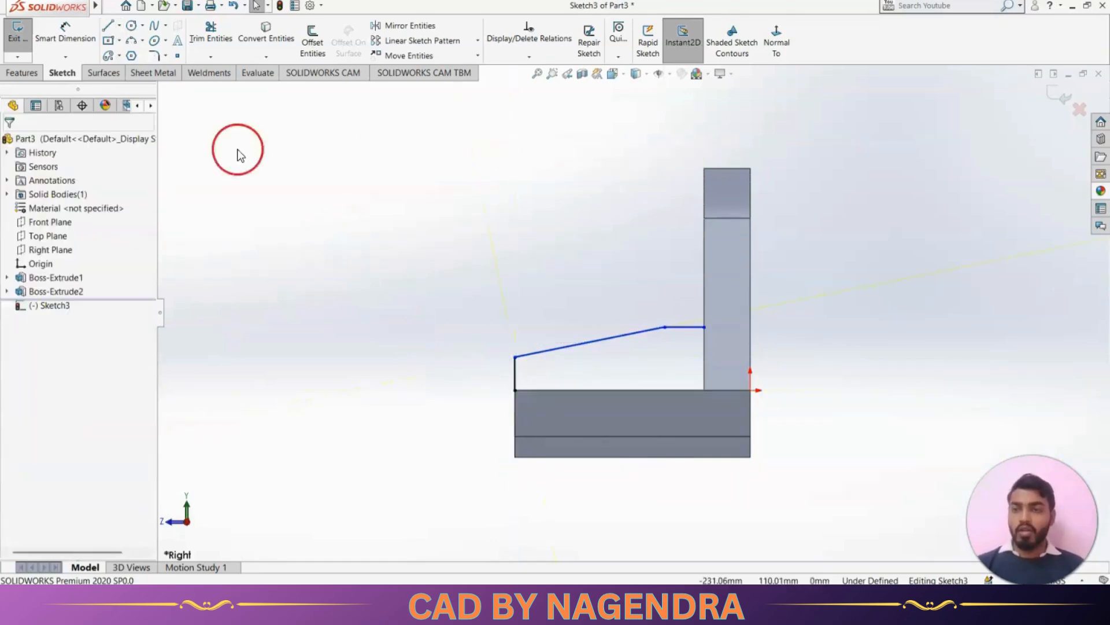
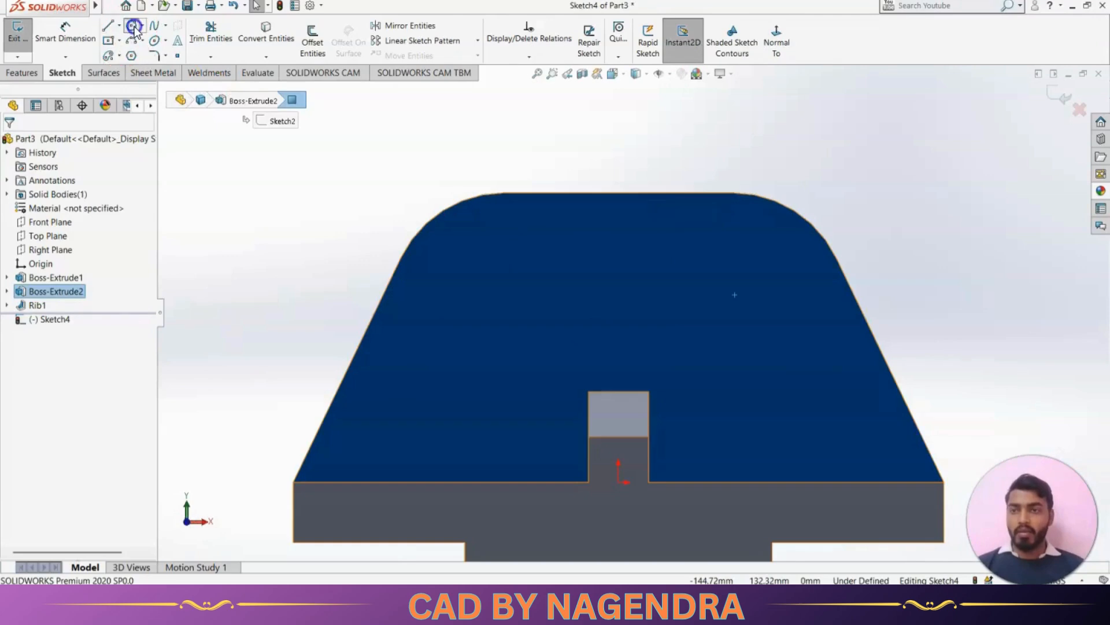
# Sketch two concentric circles with radii about 16 mm and 6.6 mm at the left corner arc's centre on the upright plate
pyautogui.click(132, 26)
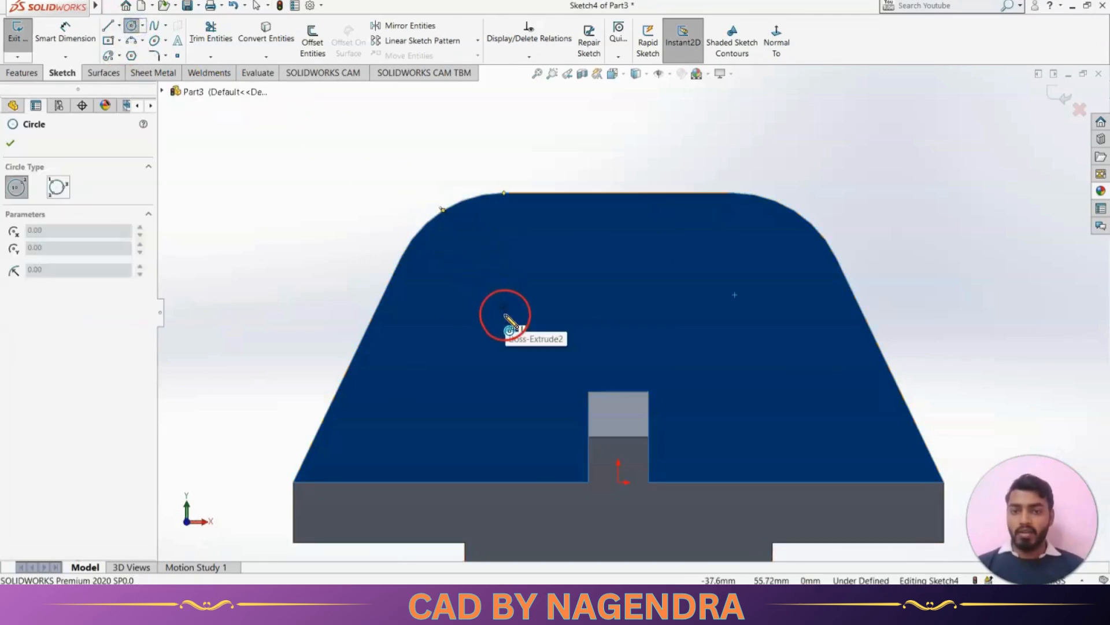
pyautogui.click(505, 309)
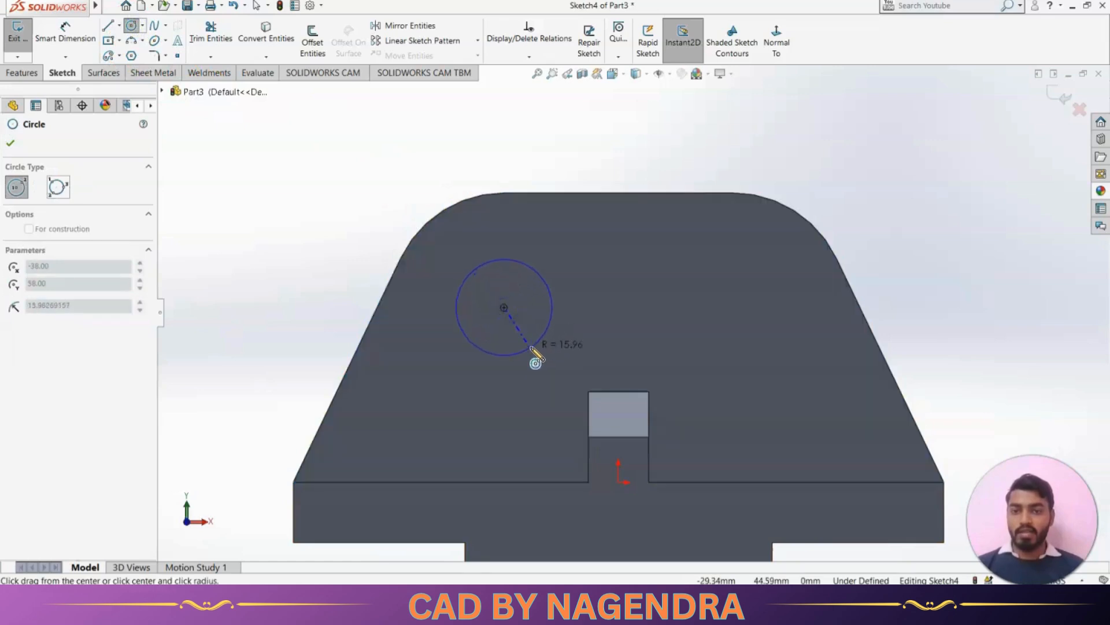
pyautogui.click(526, 350)
pyautogui.click(504, 307)
pyautogui.click(519, 322)
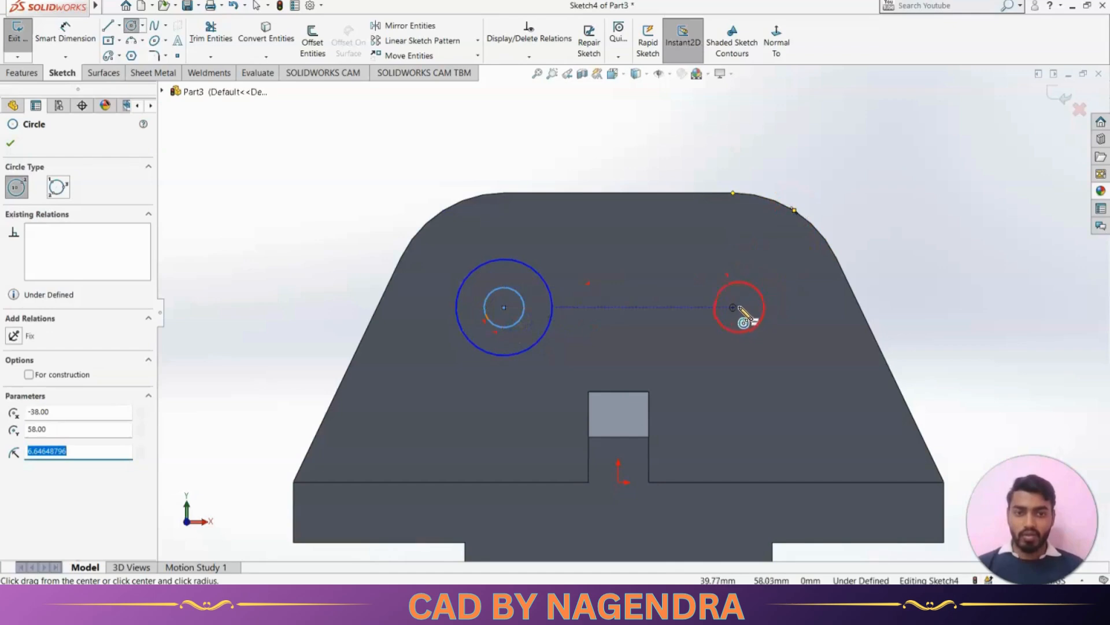
# Sketch two concentric circles with radii about 18.7 mm and 8.6 mm at the right corner arc's centre on the upright plate
pyautogui.click(733, 308)
pyautogui.click(778, 344)
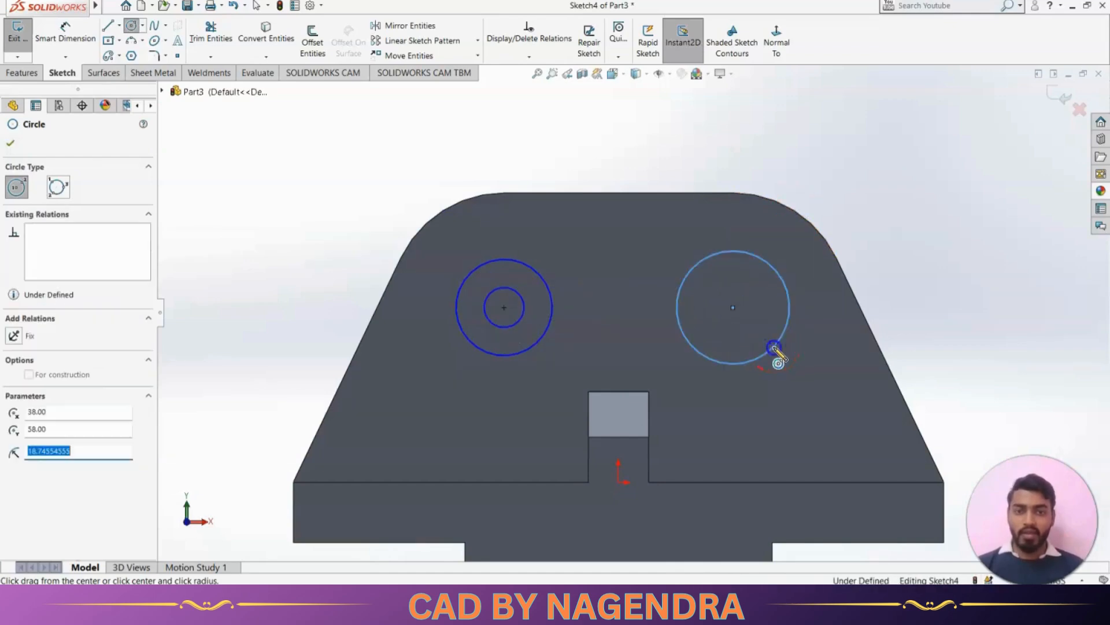
pyautogui.click(733, 307)
pyautogui.click(751, 328)
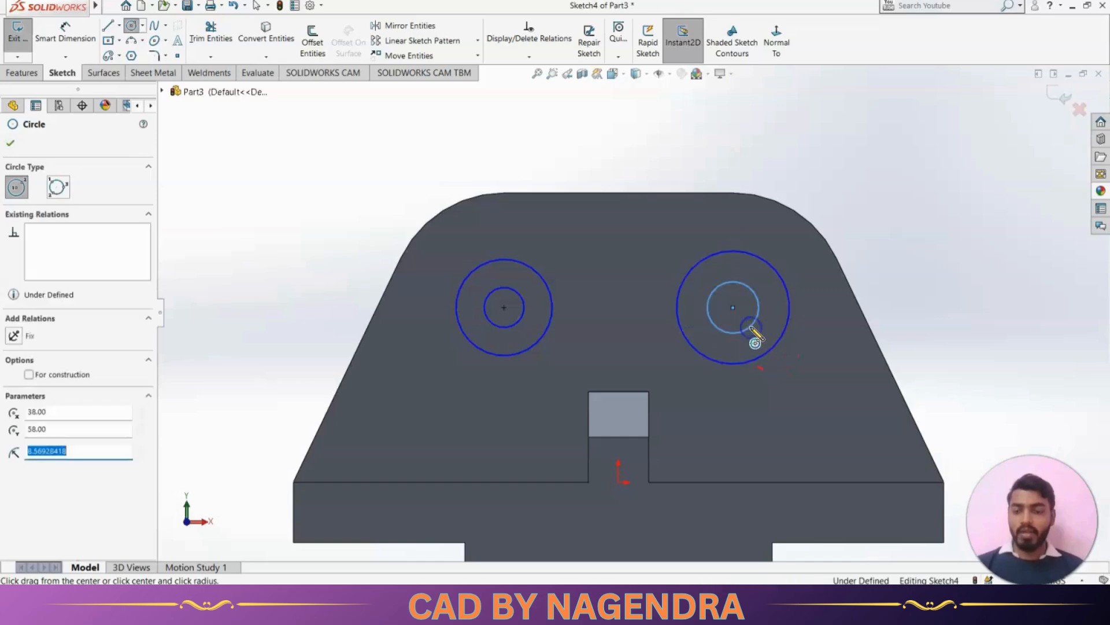
pyautogui.press('Escape')
# Add an Equal relation between the two outer circles
pyautogui.click(527, 56)
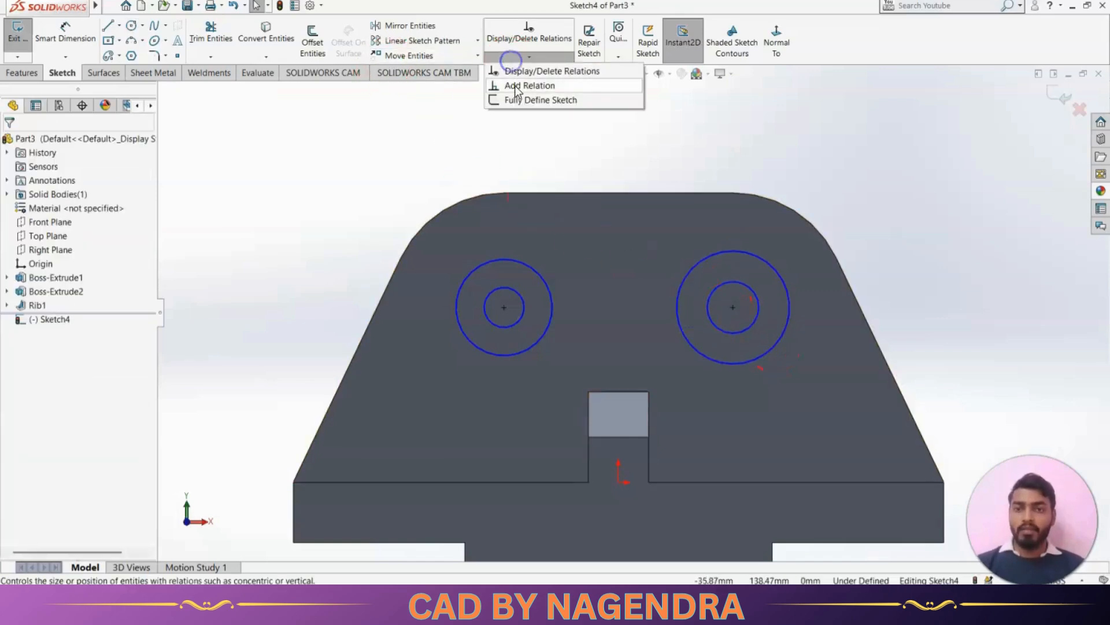
pyautogui.click(515, 86)
pyautogui.click(536, 266)
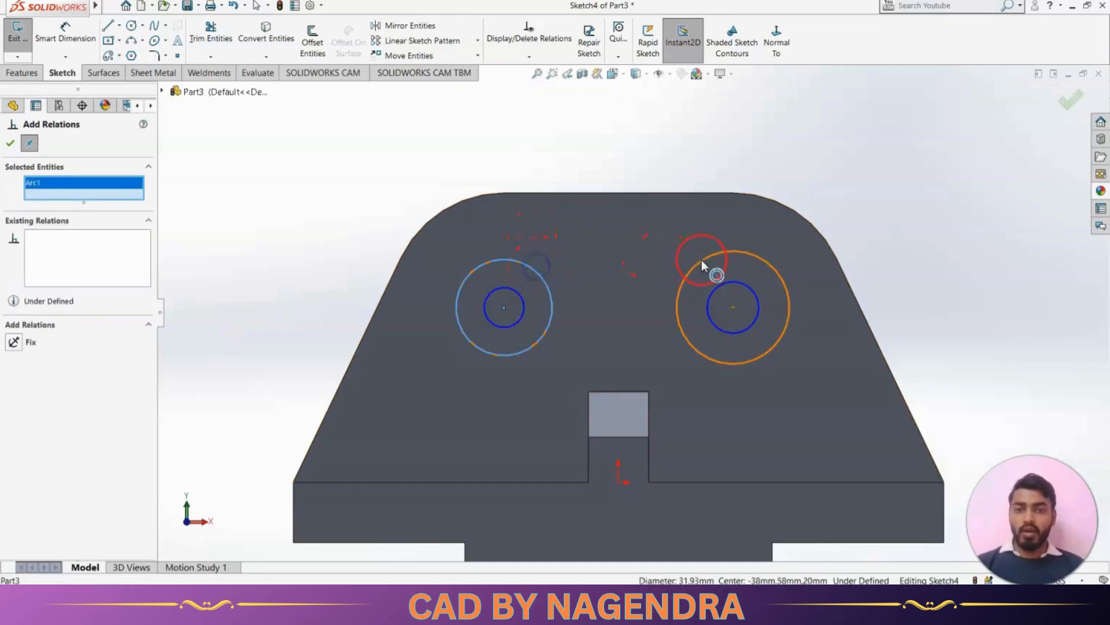
pyautogui.click(703, 259)
pyautogui.click(34, 404)
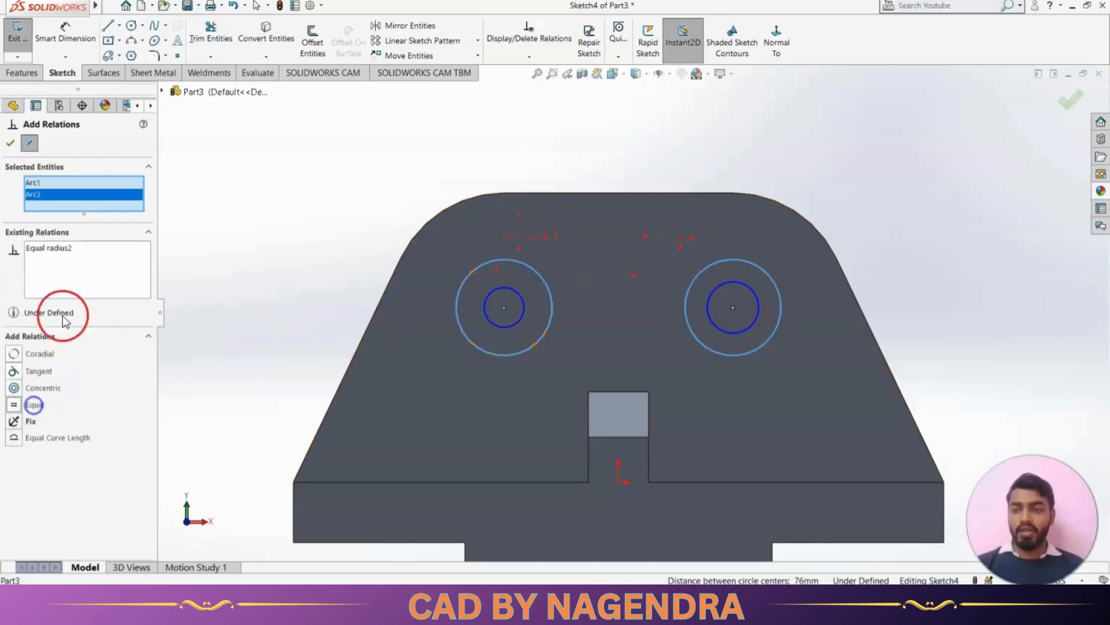
# Clear the relation selection and make the two inner circles equal
pyautogui.rightClick(76, 199)
pyautogui.click(104, 207)
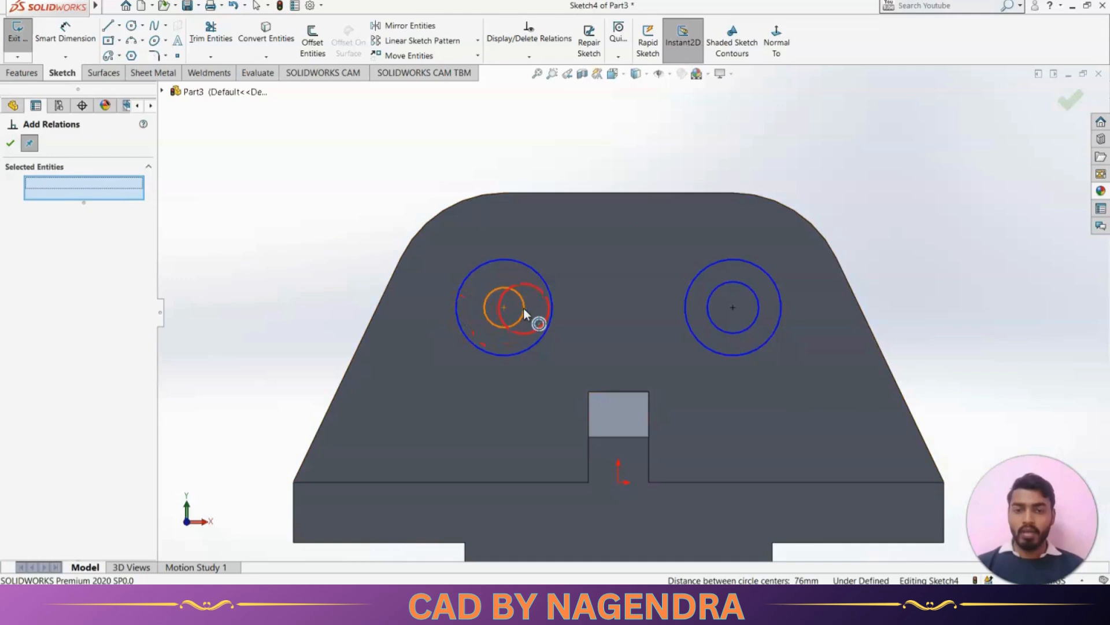
pyautogui.click(523, 308)
pyautogui.click(710, 320)
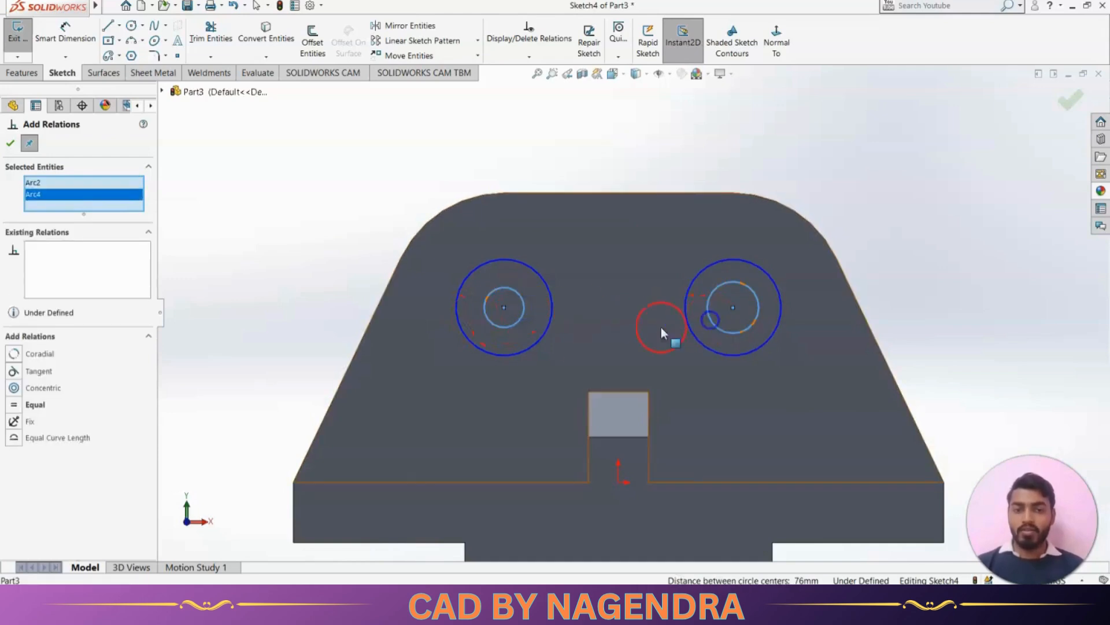
pyautogui.click(42, 397)
pyautogui.click(10, 143)
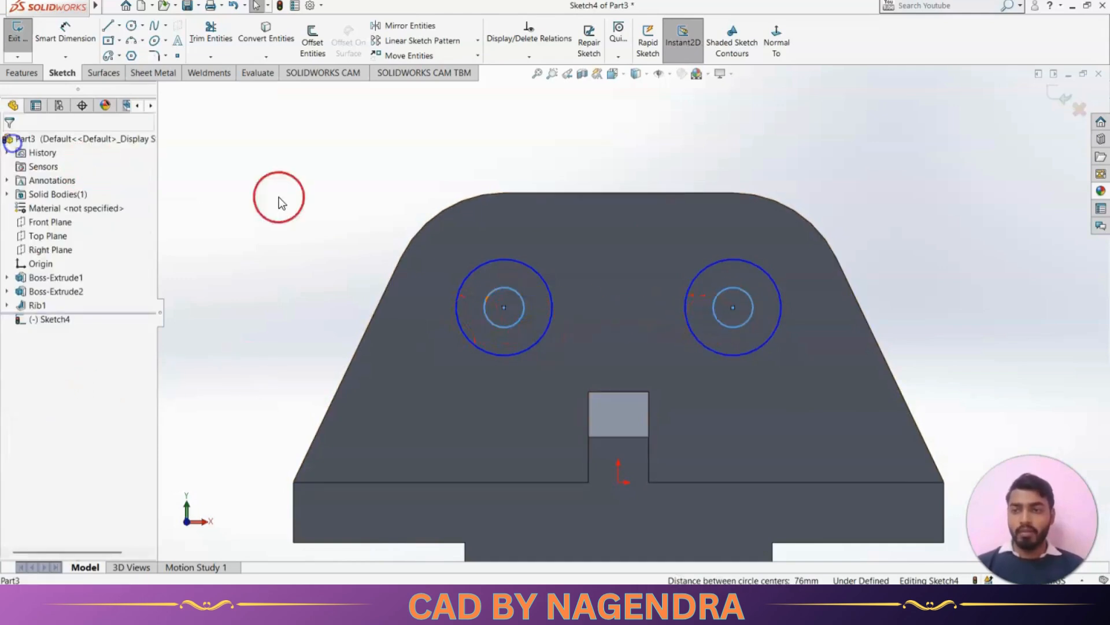
# Check the boss diameters in the reference drawing and dimension the left outer circle with a 38 mm diameter
pyautogui.click(78, 40)
pyautogui.click(279, 180)
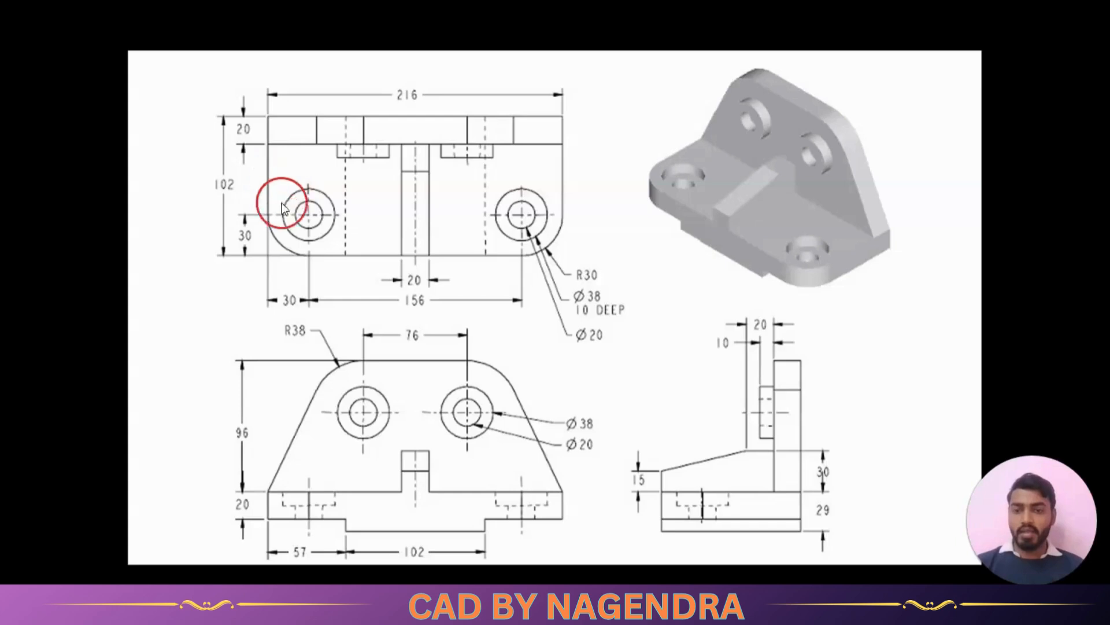
pyautogui.click(646, 220)
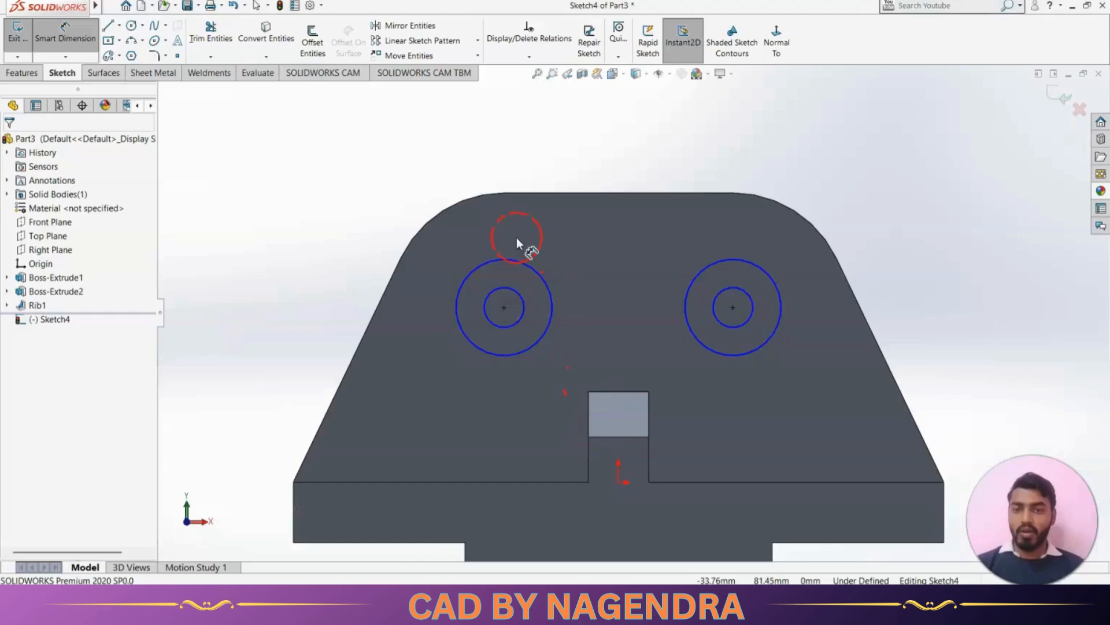
pyautogui.click(488, 265)
pyautogui.click(347, 230)
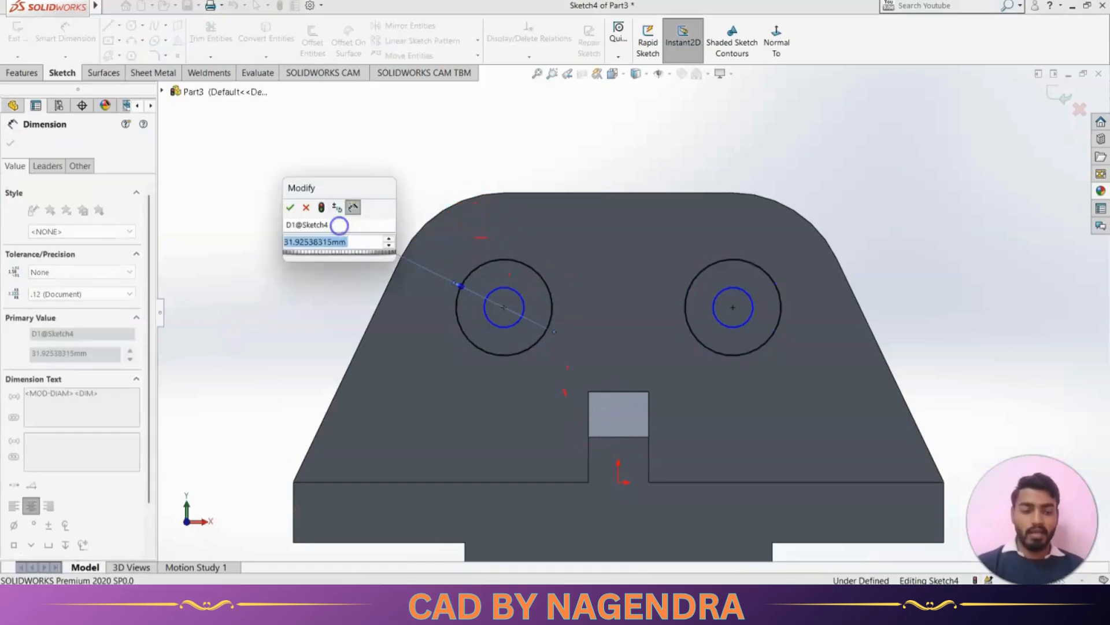
pyautogui.write('38')
pyautogui.press('Return')
# Dimension the left inner circle with a 20 mm diameter
pyautogui.click(496, 287)
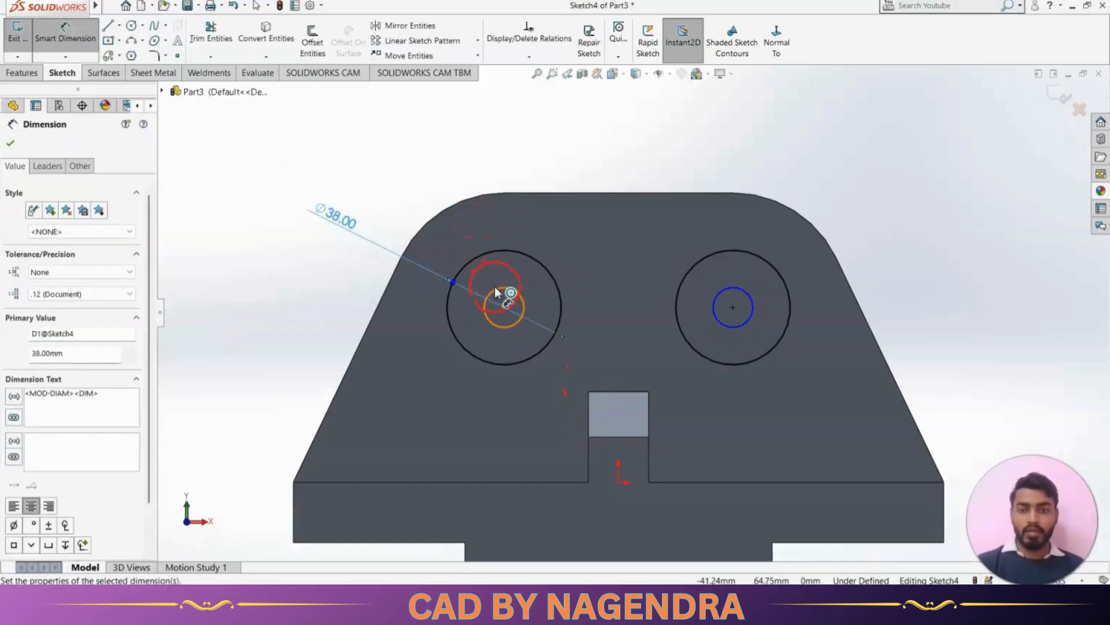
pyautogui.click(409, 161)
pyautogui.write('20')
pyautogui.press('Return')
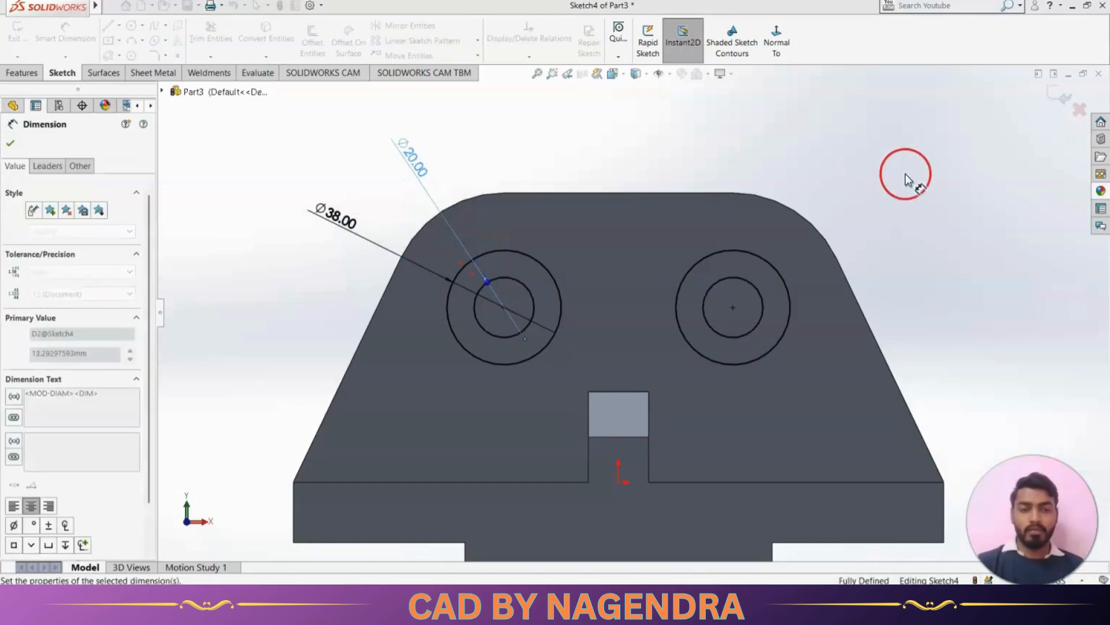
pyautogui.click(919, 188)
# Check the boss depth in the reference drawing, finish the sketch and extrude both rings 10 mm blind, merging the result
pyautogui.hotkey('alt', 'Tab')
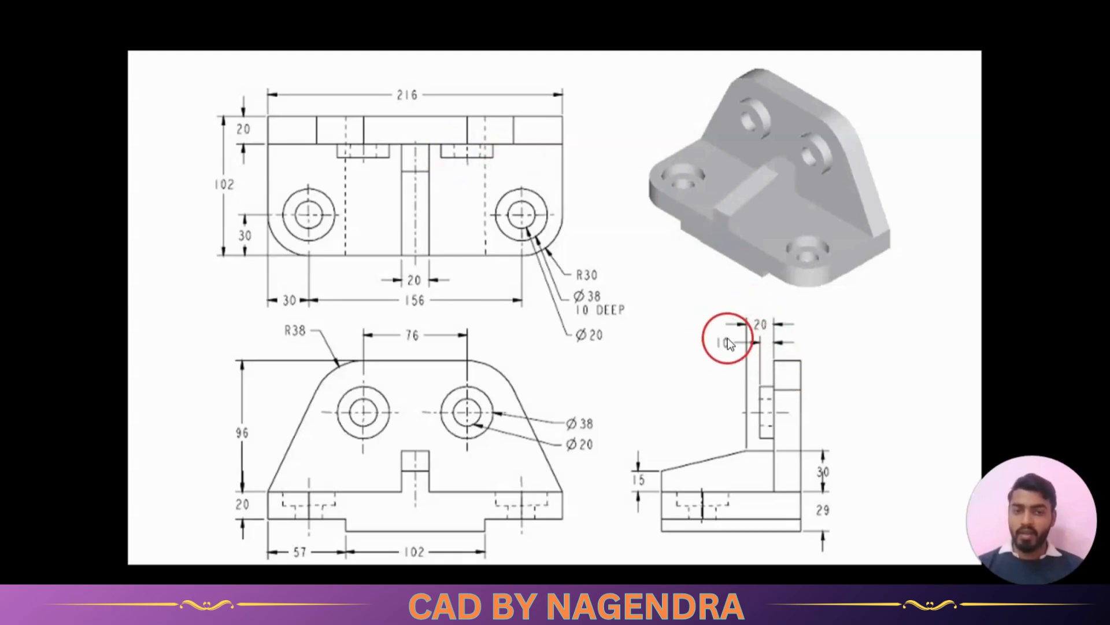
pyautogui.hotkey('alt', 'Tab')
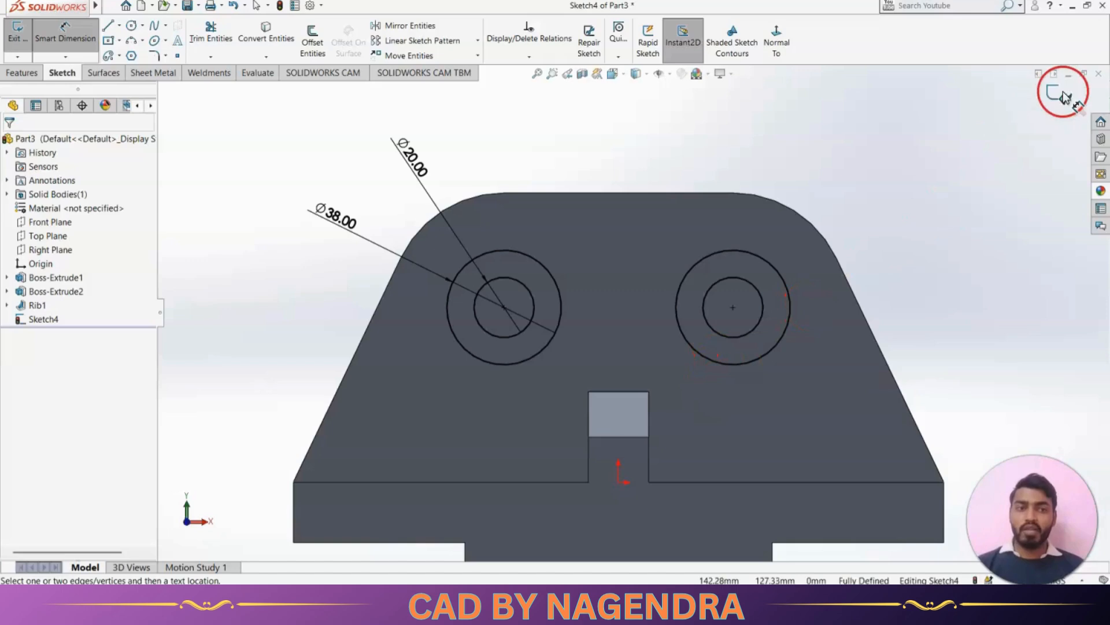
pyautogui.click(1062, 92)
pyautogui.click(688, 36)
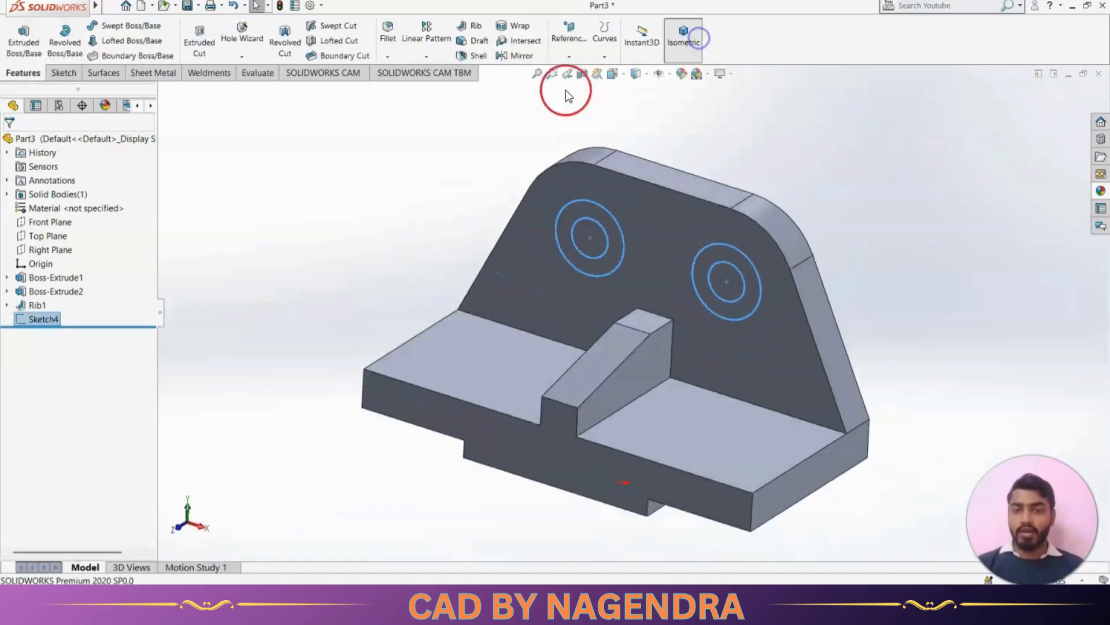
pyautogui.click(23, 41)
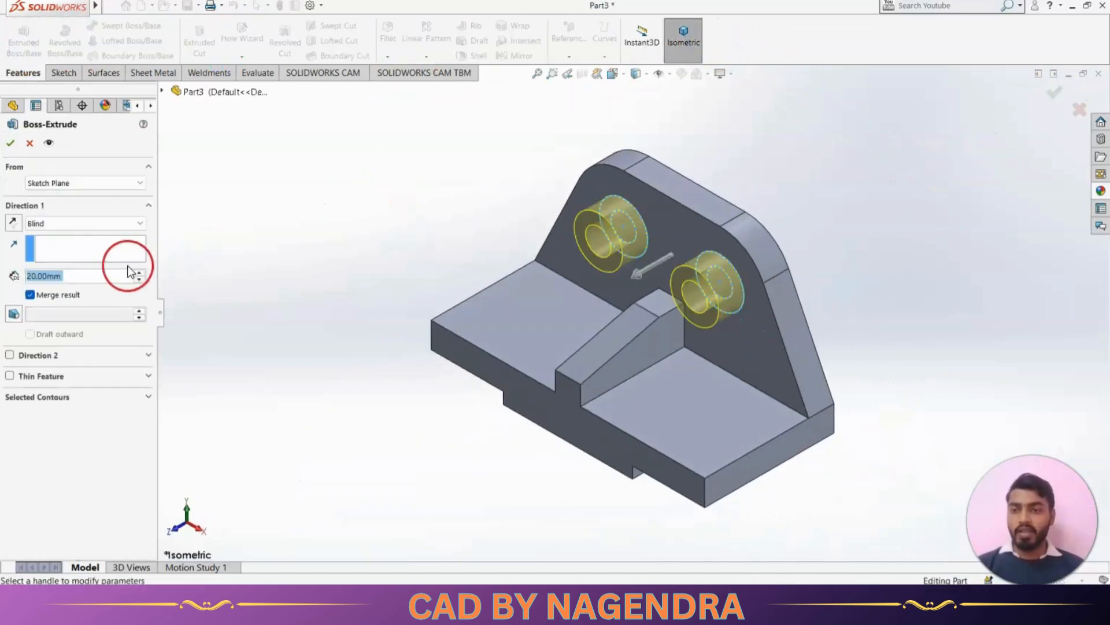
pyautogui.click(139, 279)
pyautogui.click(10, 143)
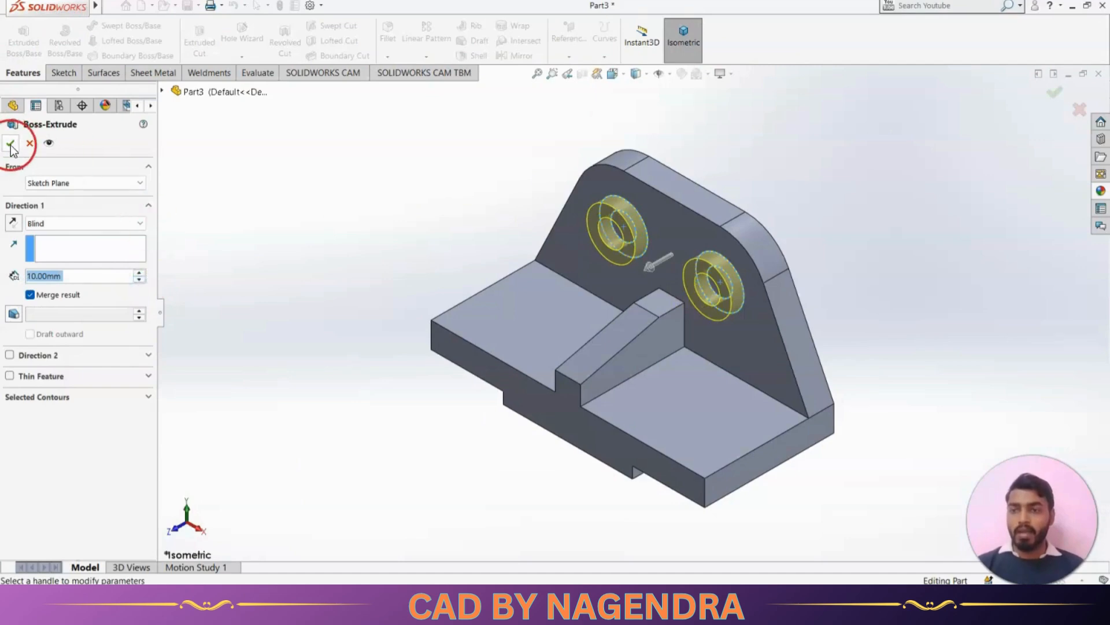
pyautogui.click(375, 193)
# Check the base corner radius in the reference drawing and fillet the base's two front vertical edges with a 30 mm radius
pyautogui.moveTo(810, 347)
pyautogui.mouseDown(button='middle')
pyautogui.moveTo(994, 312)
pyautogui.moveTo(967, 294)
pyautogui.mouseUp(button='middle')
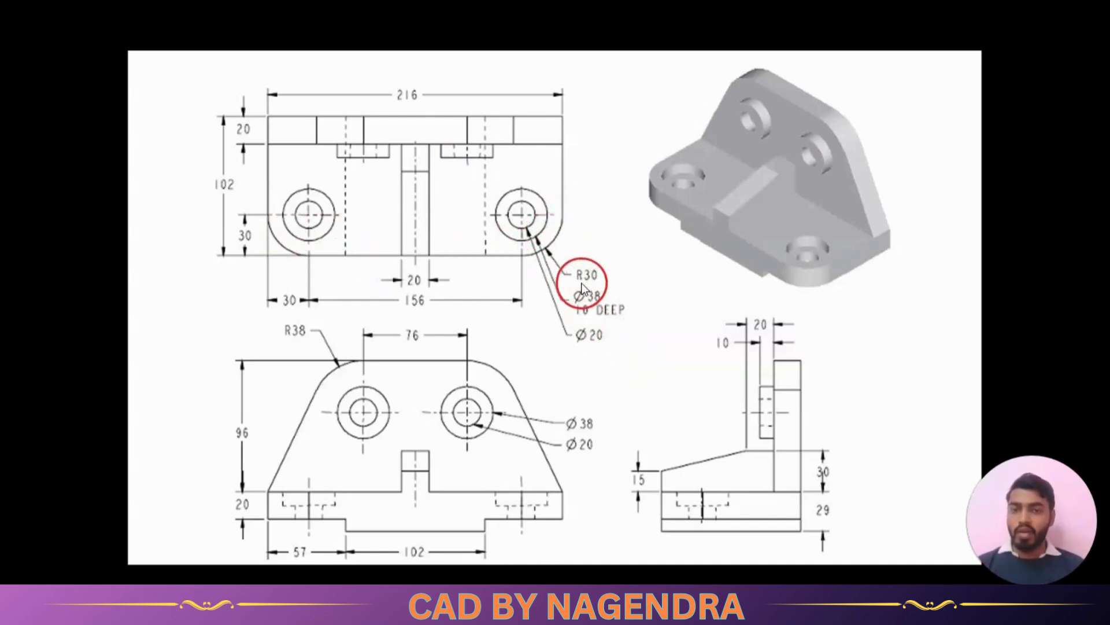
pyautogui.hotkey('alt', 'Tab')
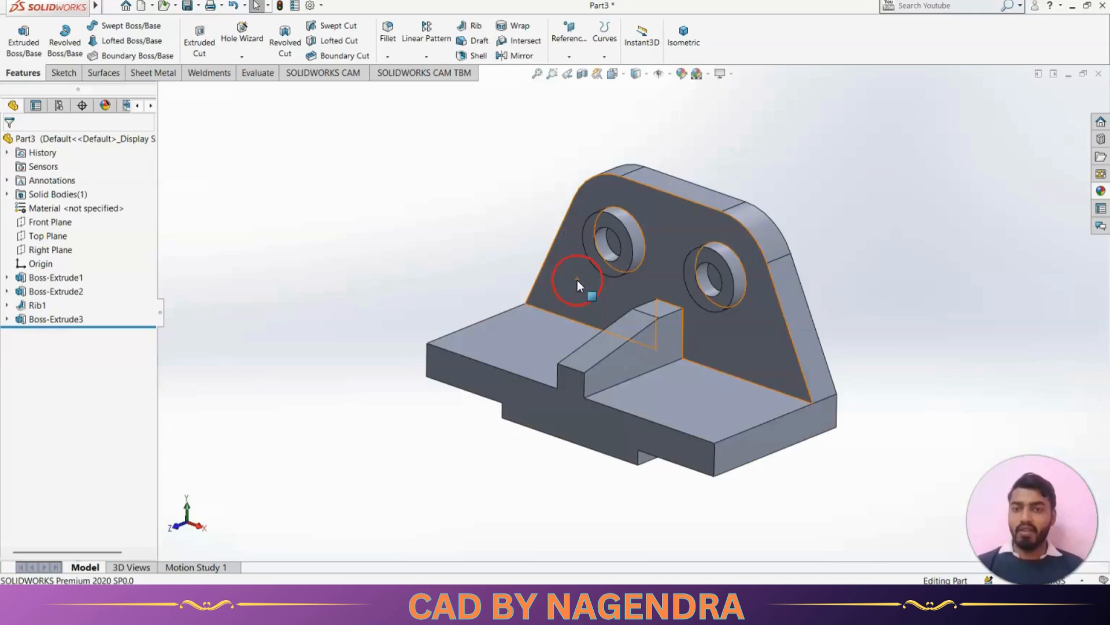
pyautogui.click(386, 30)
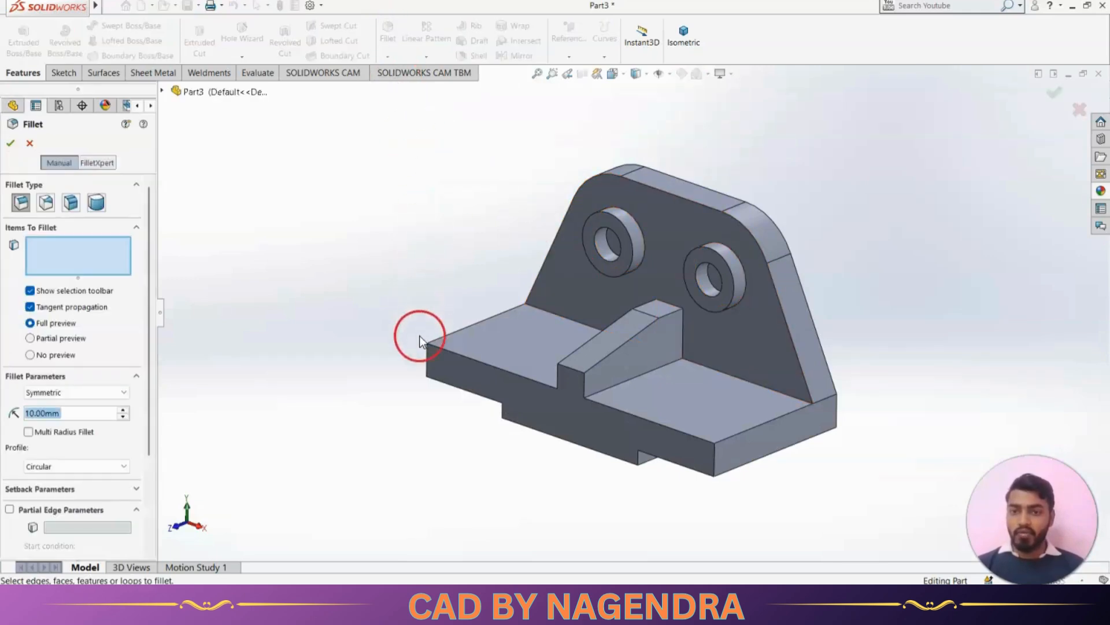
pyautogui.click(427, 359)
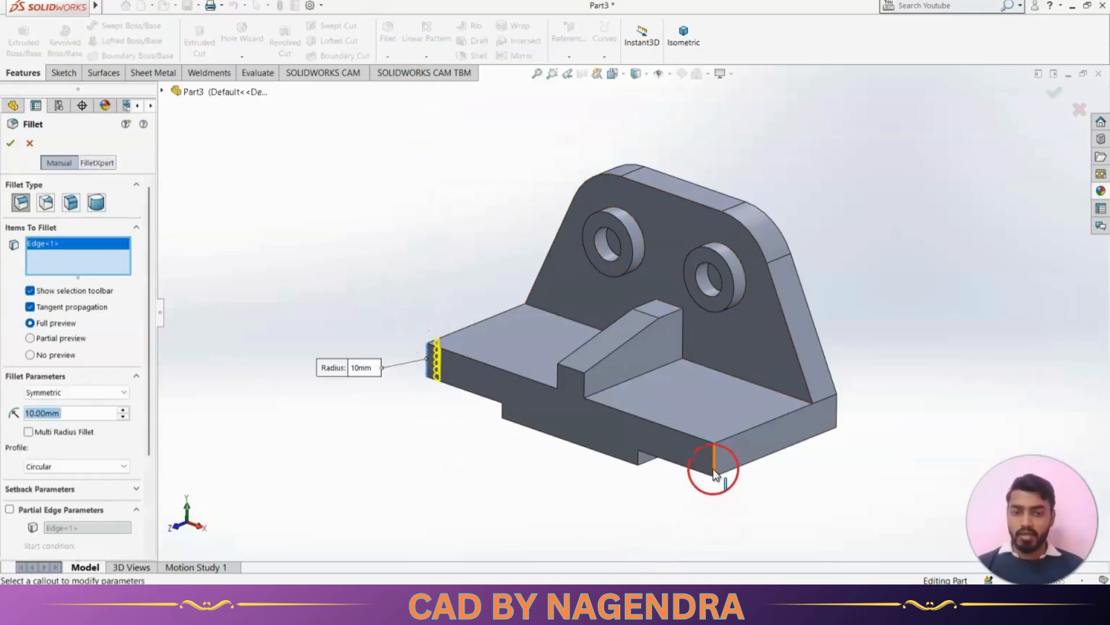
pyautogui.click(713, 468)
pyautogui.write('30')
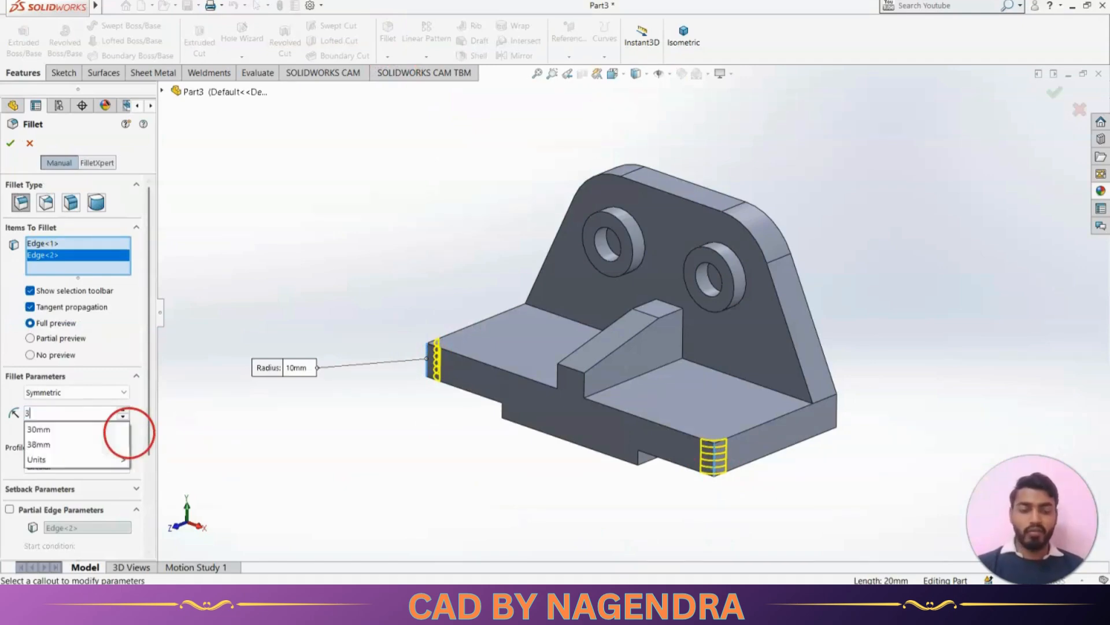
pyautogui.press('Return')
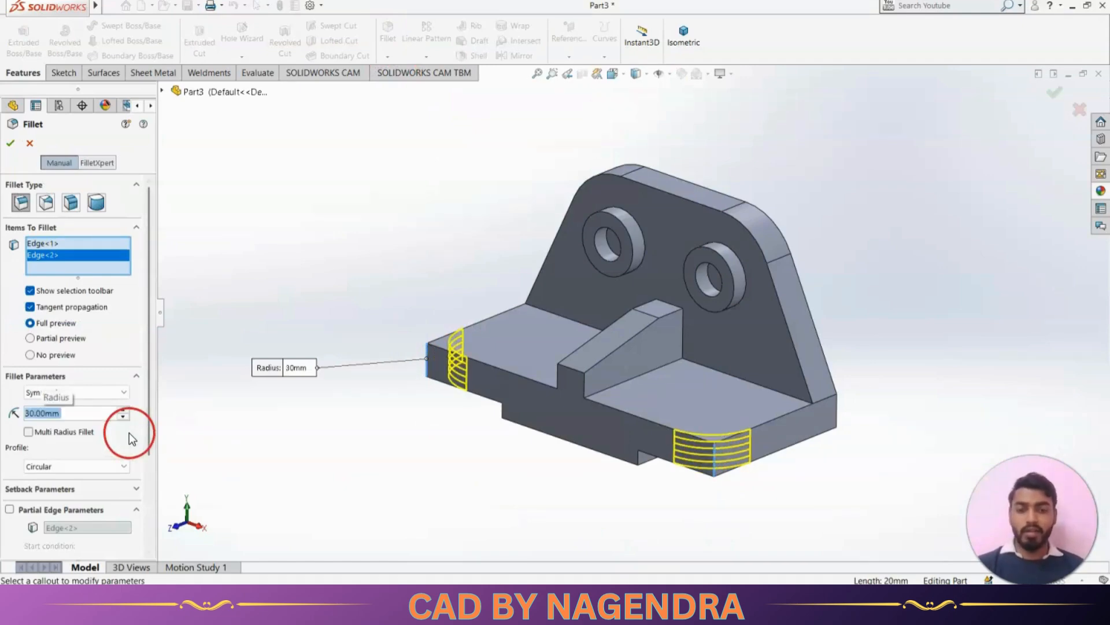
pyautogui.click(12, 144)
# Inspect the filleted model and check the base holes' sizes and positions in the reference drawing
pyautogui.moveTo(895, 307); pyautogui.dragTo(954, 375, button='middle')
pyautogui.hotkey('alt', 'Tab')
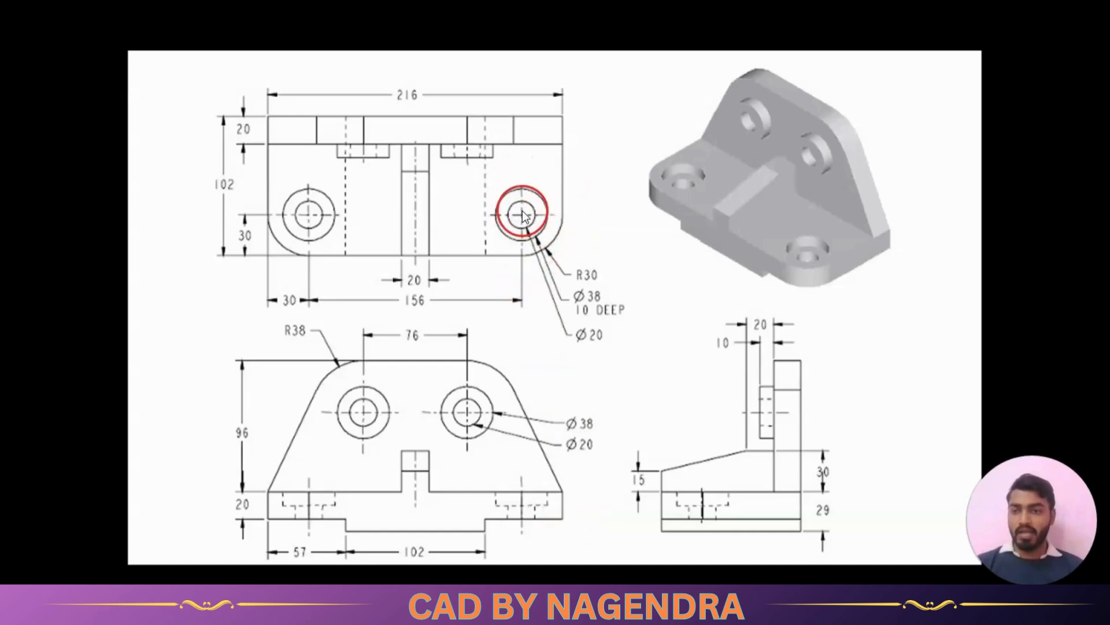
pyautogui.hotkey('alt', 'Tab')
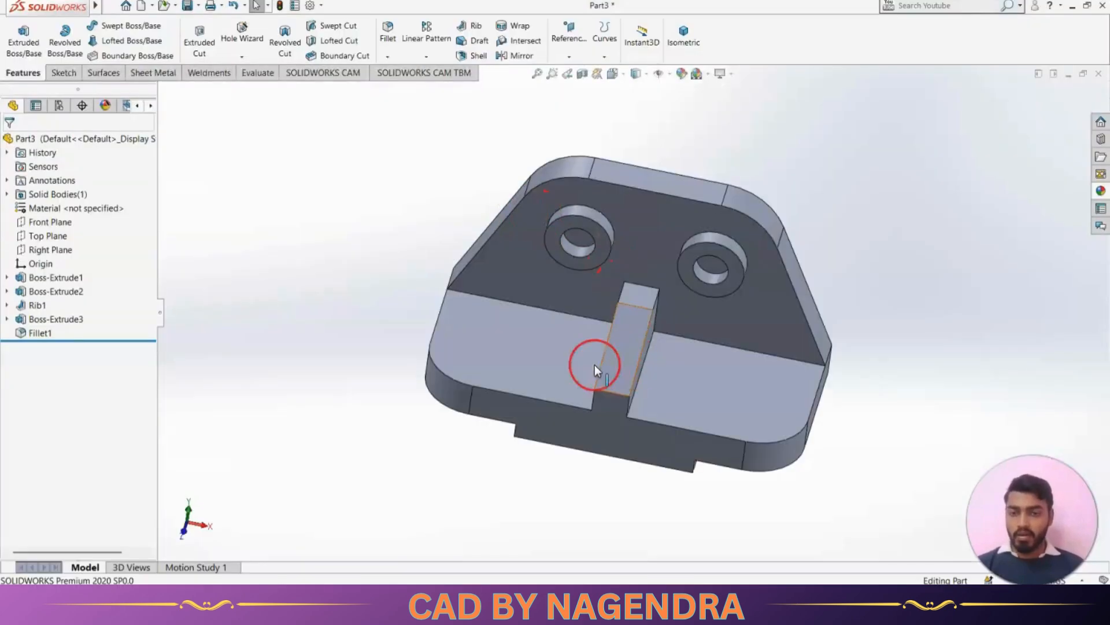
# Start a Hole Wizard legacy hole of the Counterbored type and set its counterbore diameter to 38 mm
pyautogui.click(242, 35)
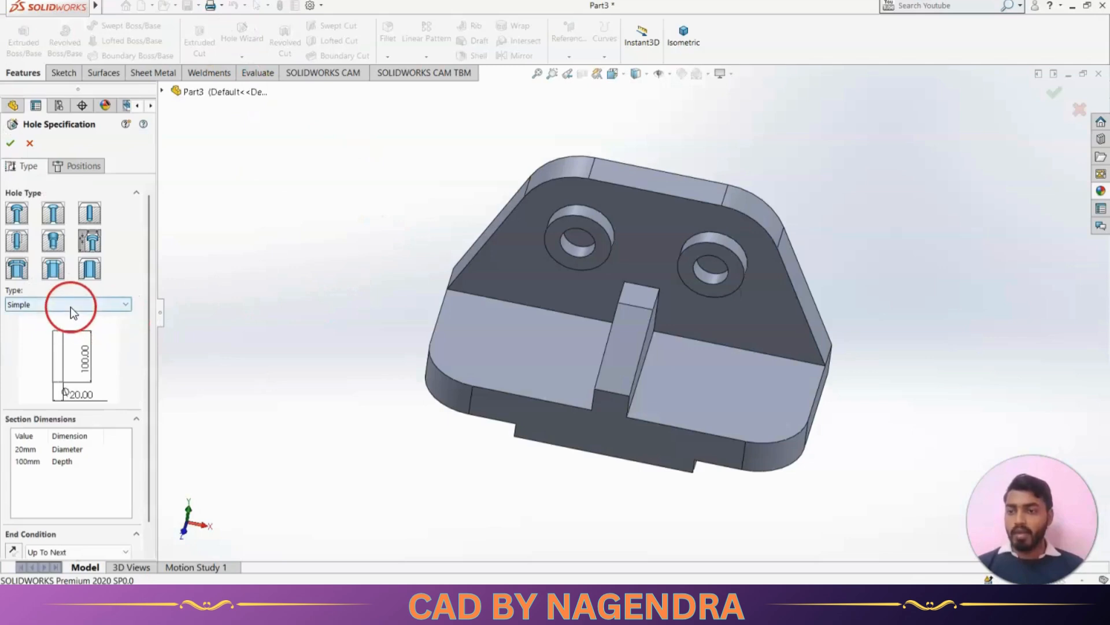
pyautogui.click(88, 240)
pyautogui.click(63, 303)
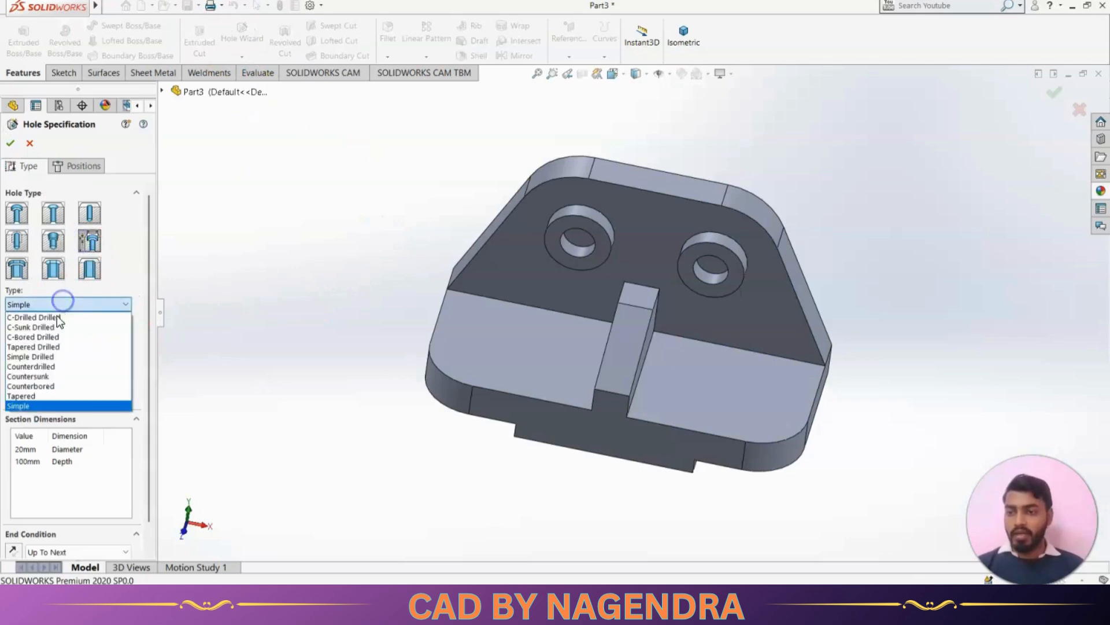
pyautogui.click(54, 388)
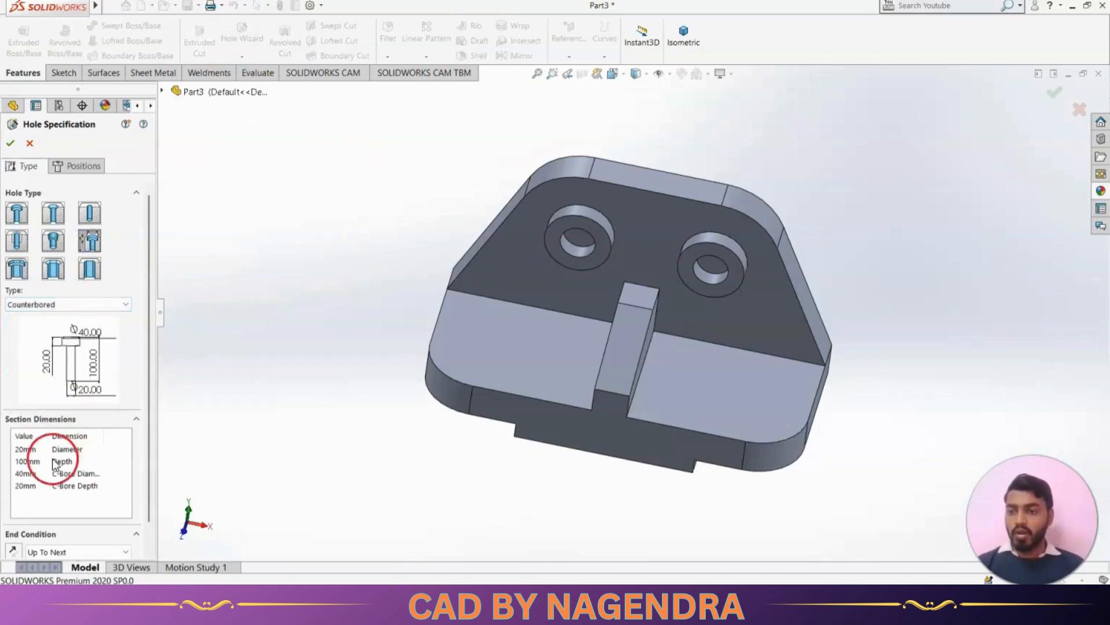
pyautogui.click(40, 477)
pyautogui.write('38')
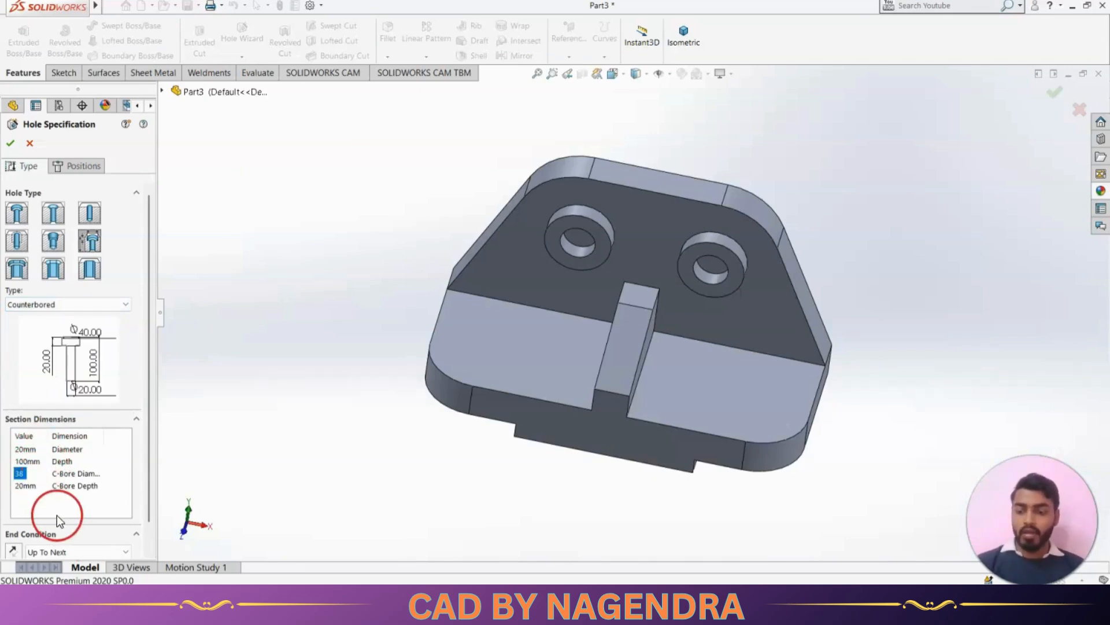
# Check the counterbore depth in the reference drawing and set the hole's counterbore depth to 10 mm
pyautogui.hotkey('alt', 'Tab')
pyautogui.hotkey('alt', 'Tab')
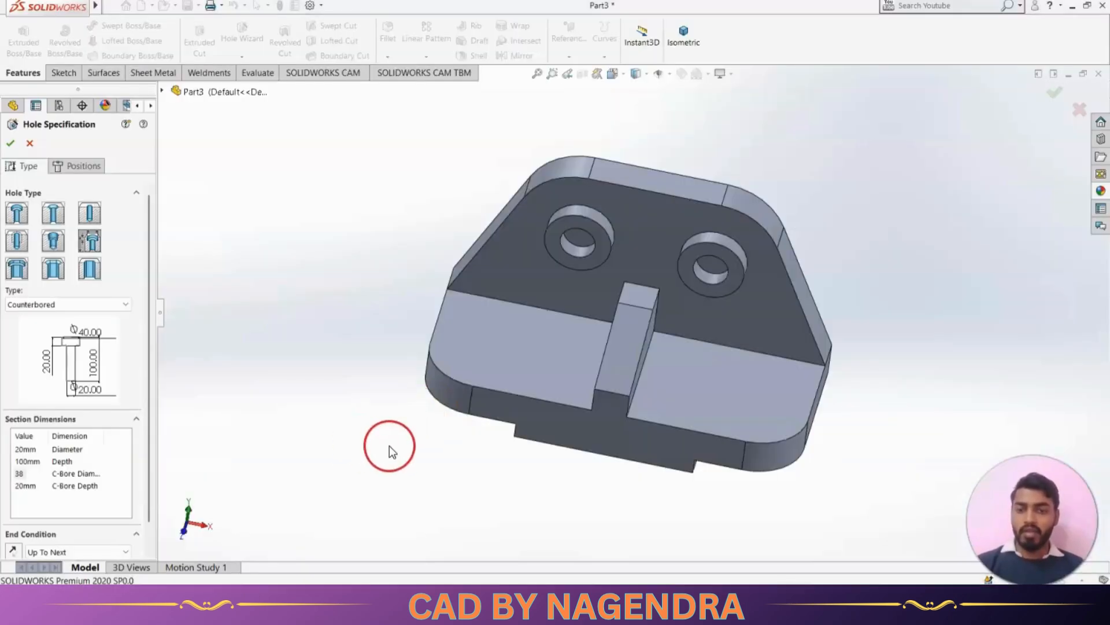
pyautogui.hotkey('alt', 'Tab')
pyautogui.hotkey('alt', 'Tab')
pyautogui.click(21, 485)
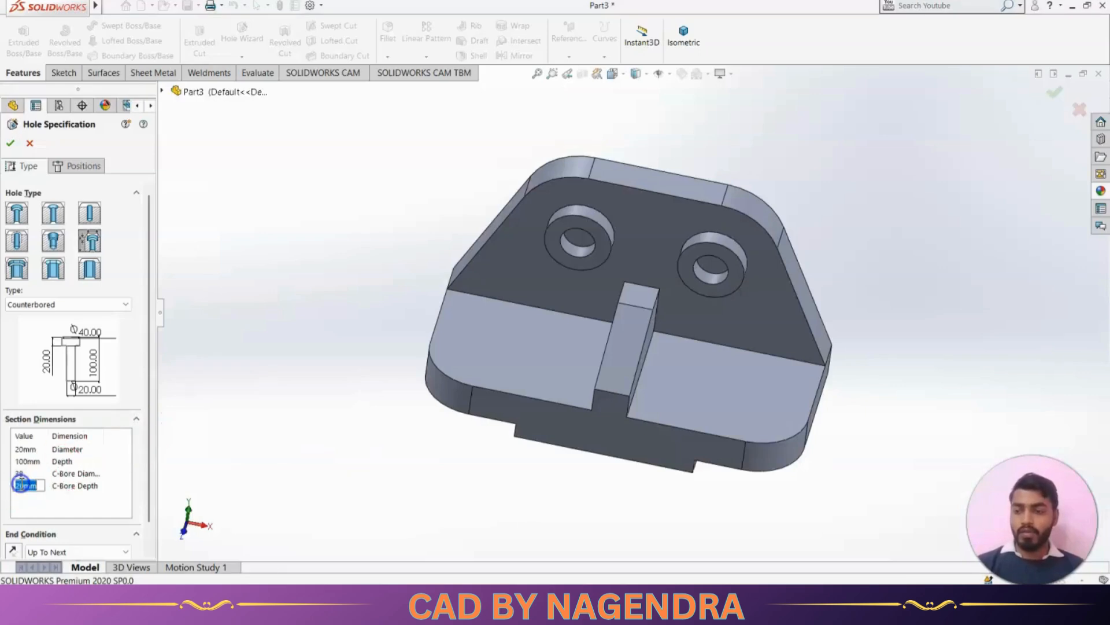
pyautogui.write('1')
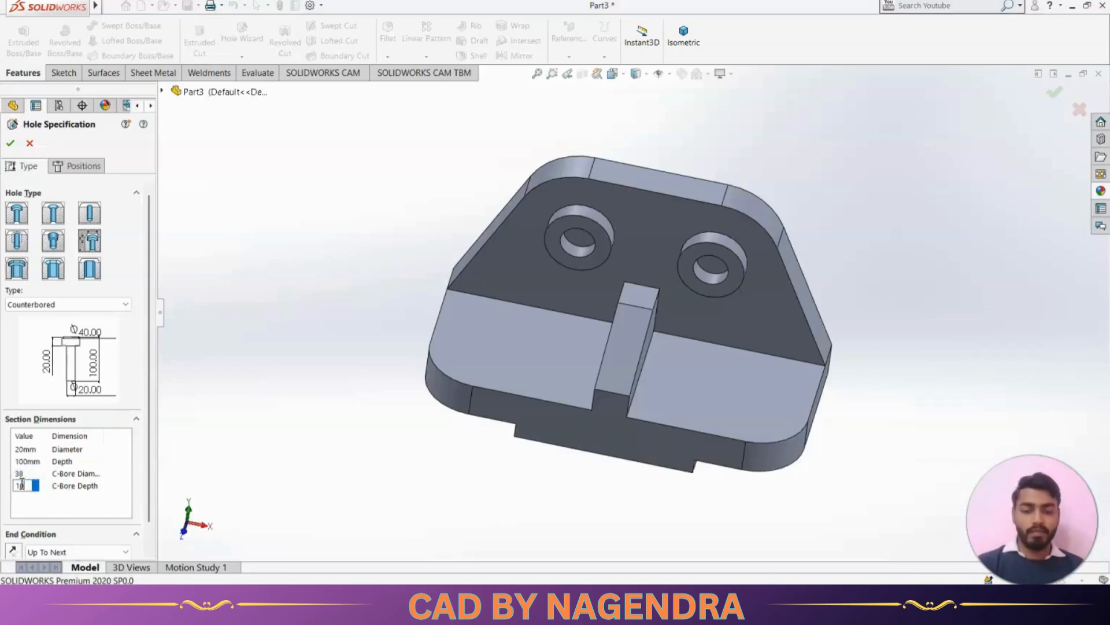
pyautogui.write('0')
pyautogui.press('Return')
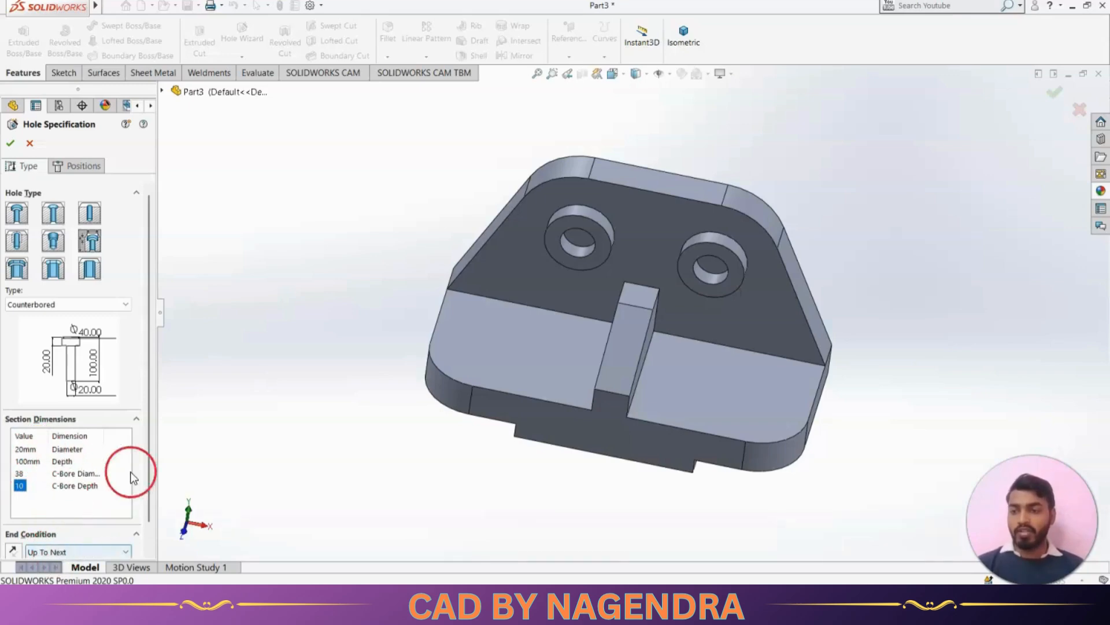
# Place the counterbored holes on the base's upper face at the centres of its two rounded front corners and finish the feature
pyautogui.click(84, 167)
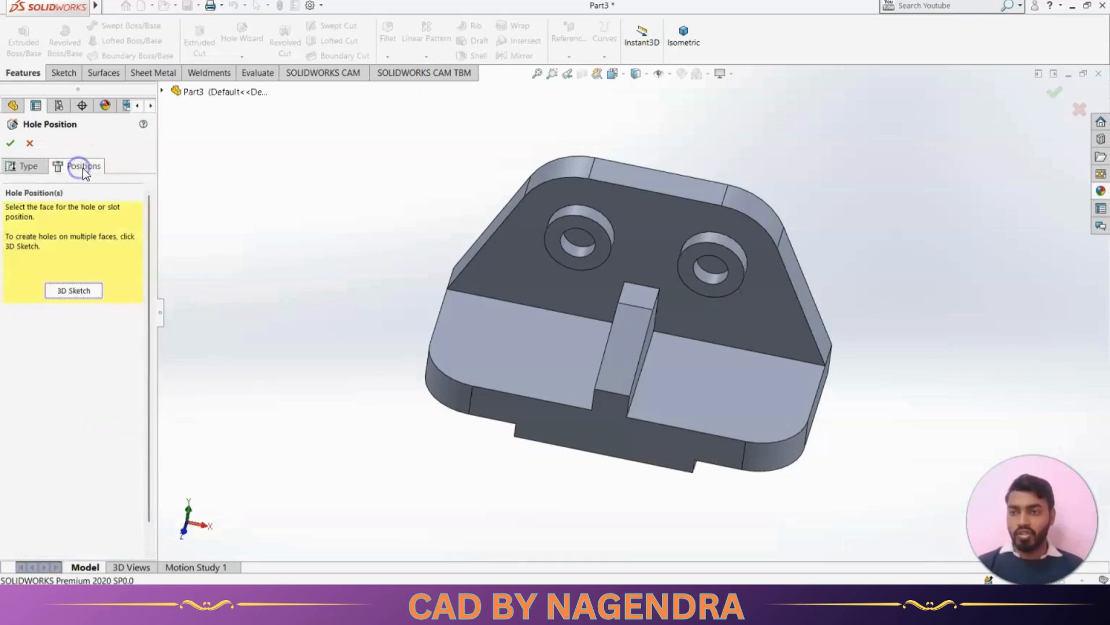
pyautogui.click(766, 408)
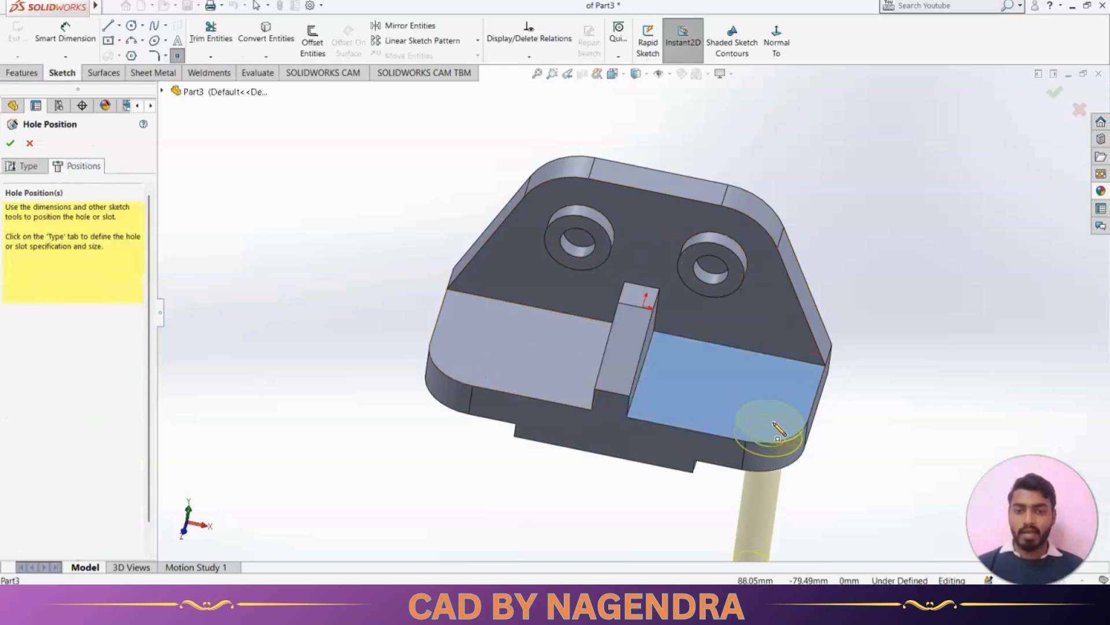
pyautogui.click(762, 420)
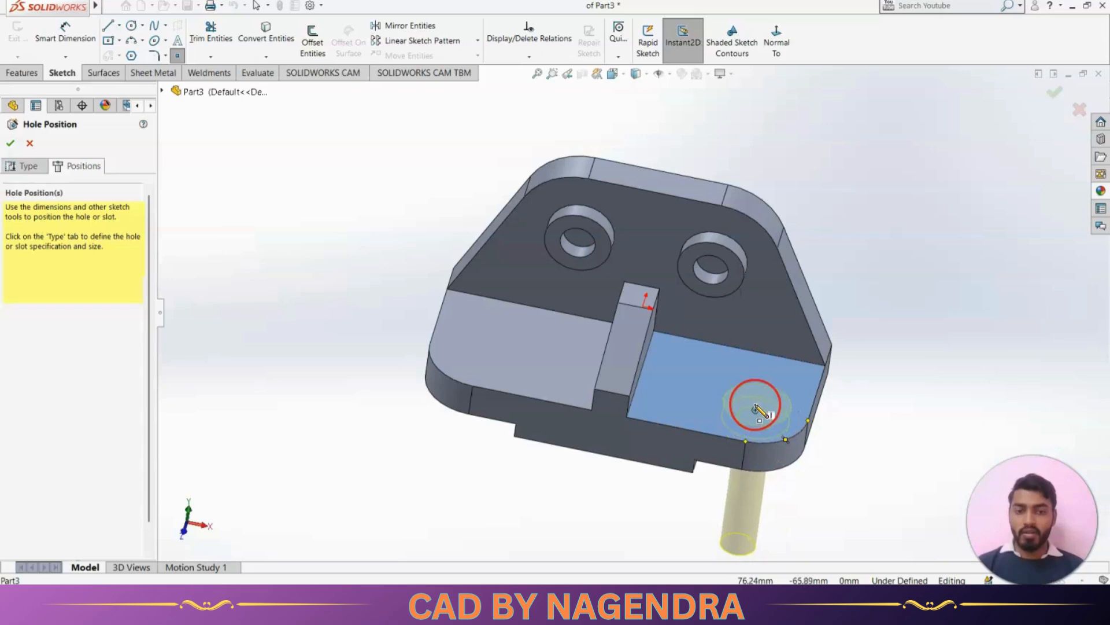
pyautogui.click(754, 411)
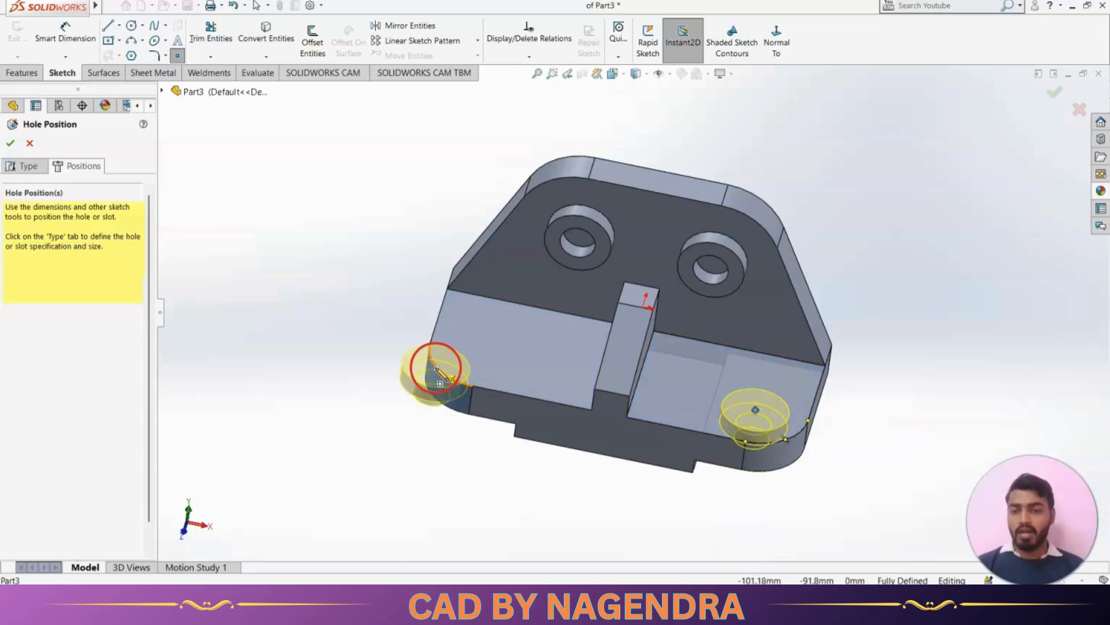
pyautogui.click(483, 354)
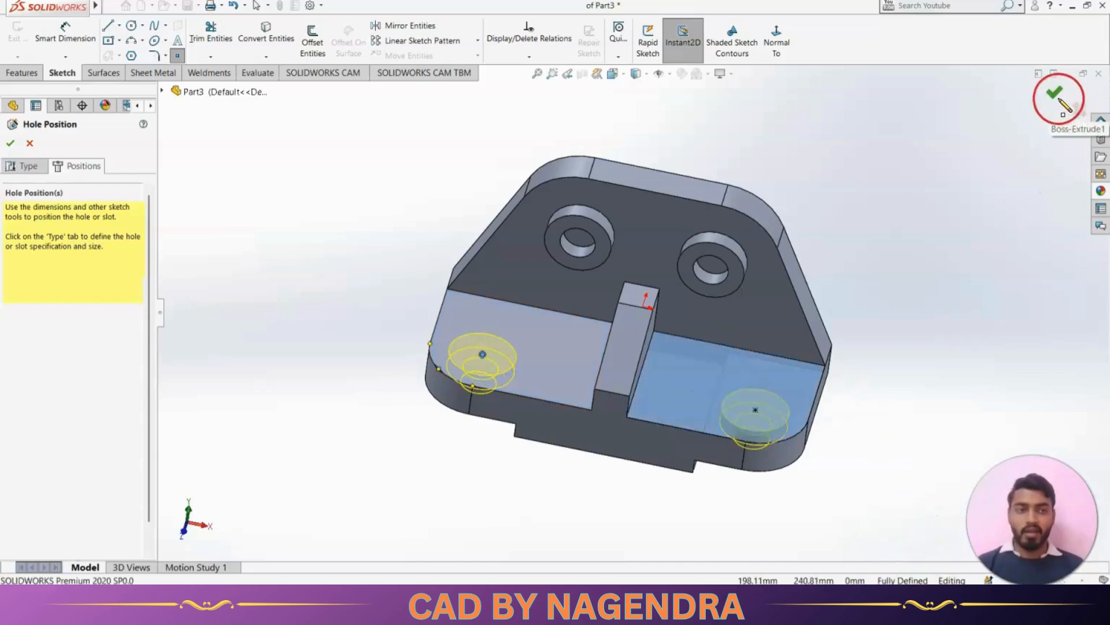
pyautogui.click(1054, 92)
# Inspect the finished bracket from the front, top, right and isometric views
pyautogui.moveTo(949, 217); pyautogui.dragTo(861, 283, button='middle')
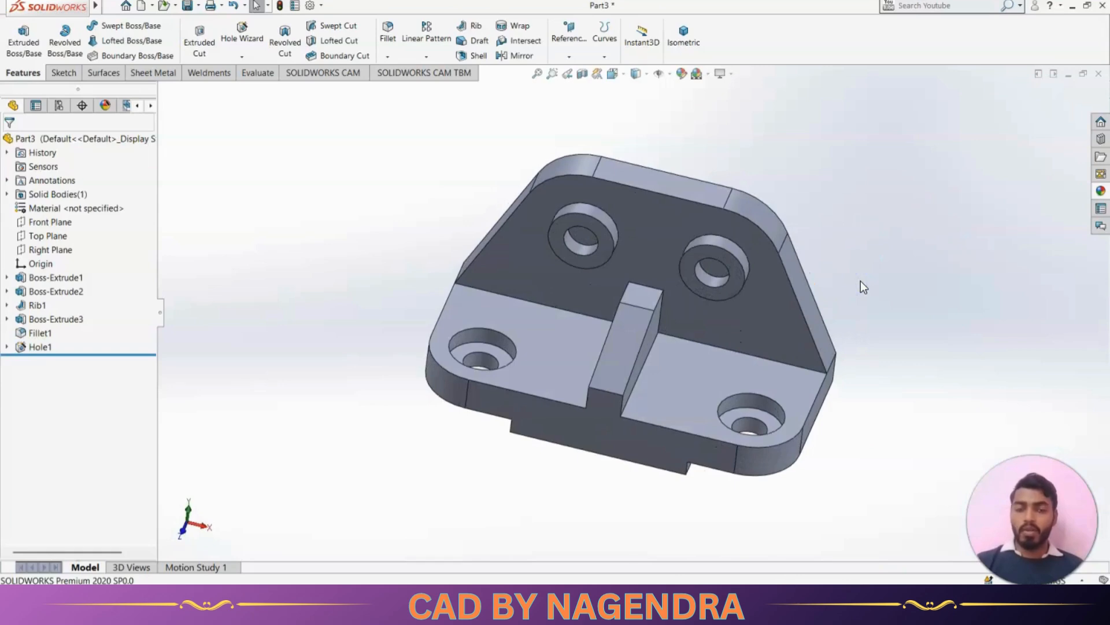
pyautogui.hotkey('ctrl', '1')
pyautogui.click(863, 284)
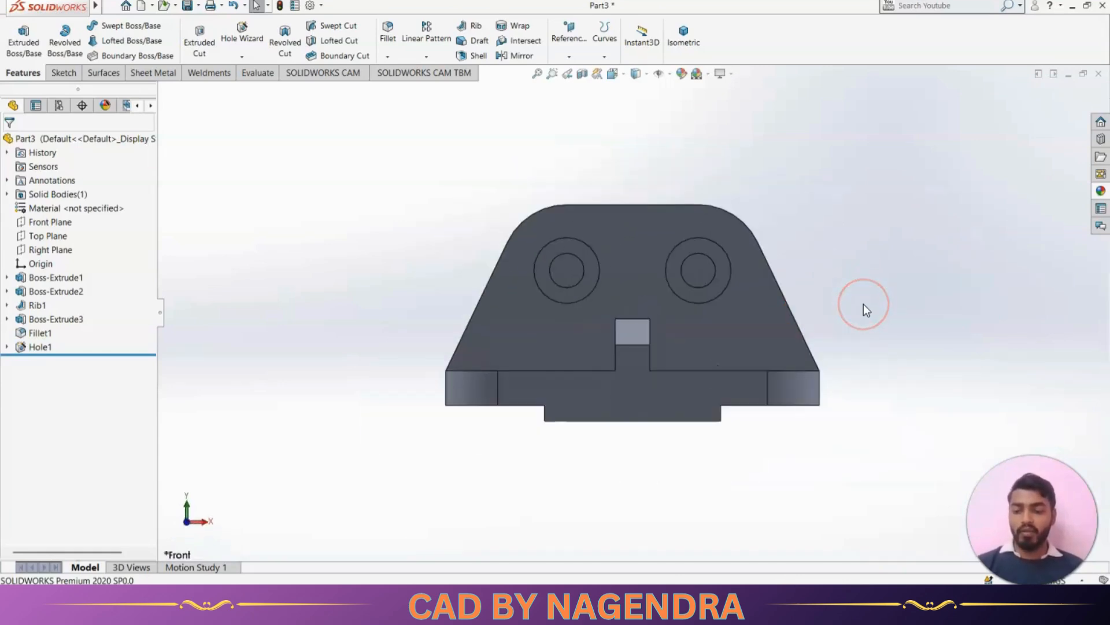
pyautogui.hotkey('ctrl', '5')
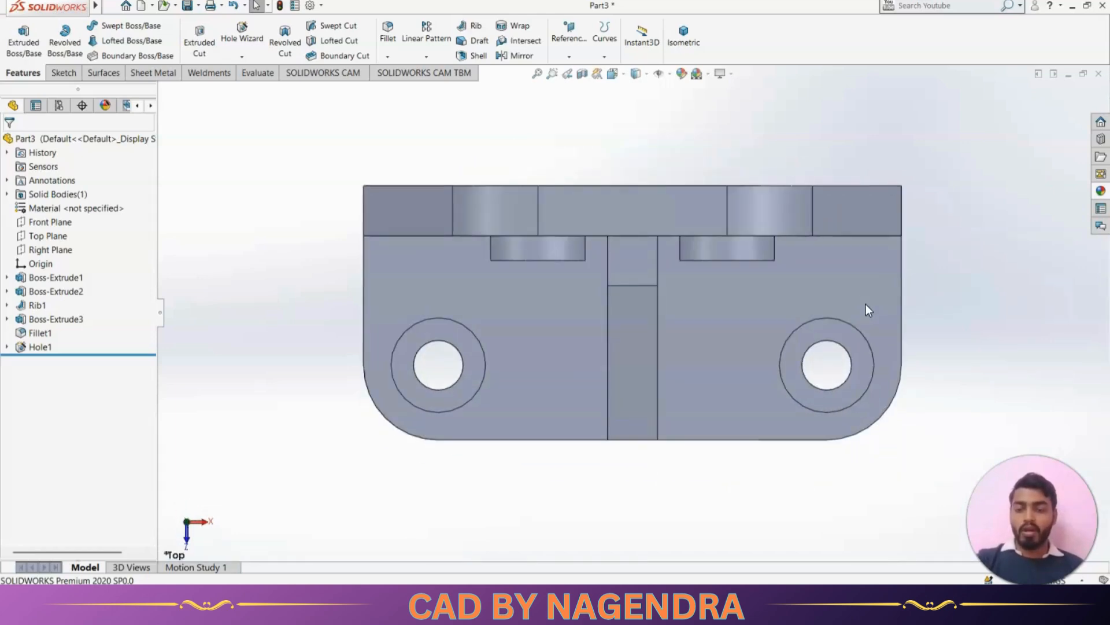
pyautogui.hotkey('ctrl', '4')
pyautogui.click(878, 327)
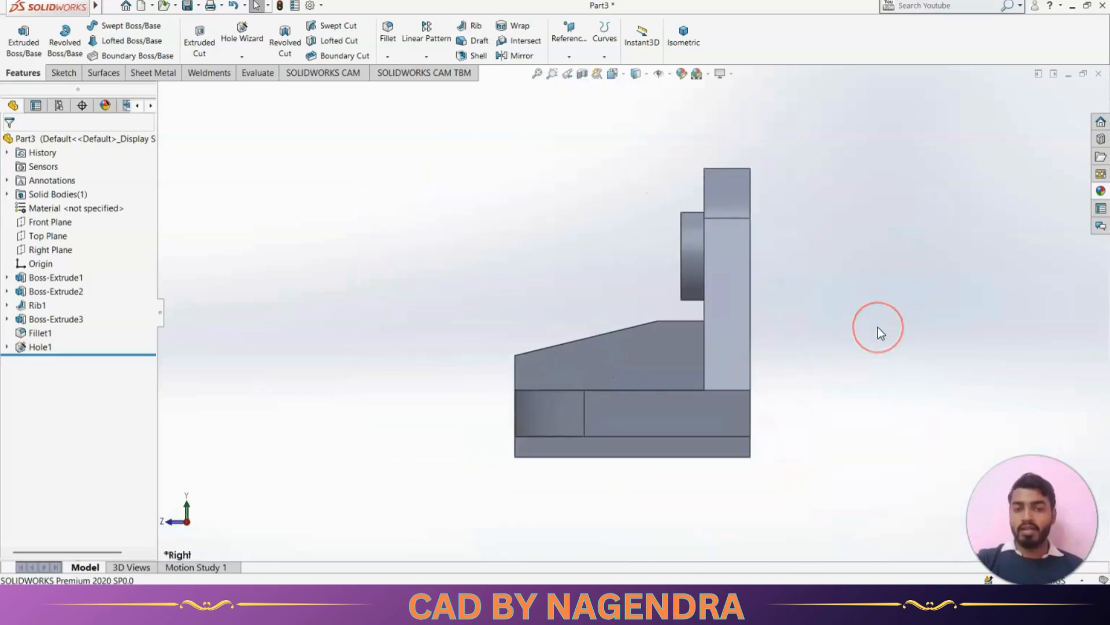
pyautogui.hotkey('ctrl', '7')
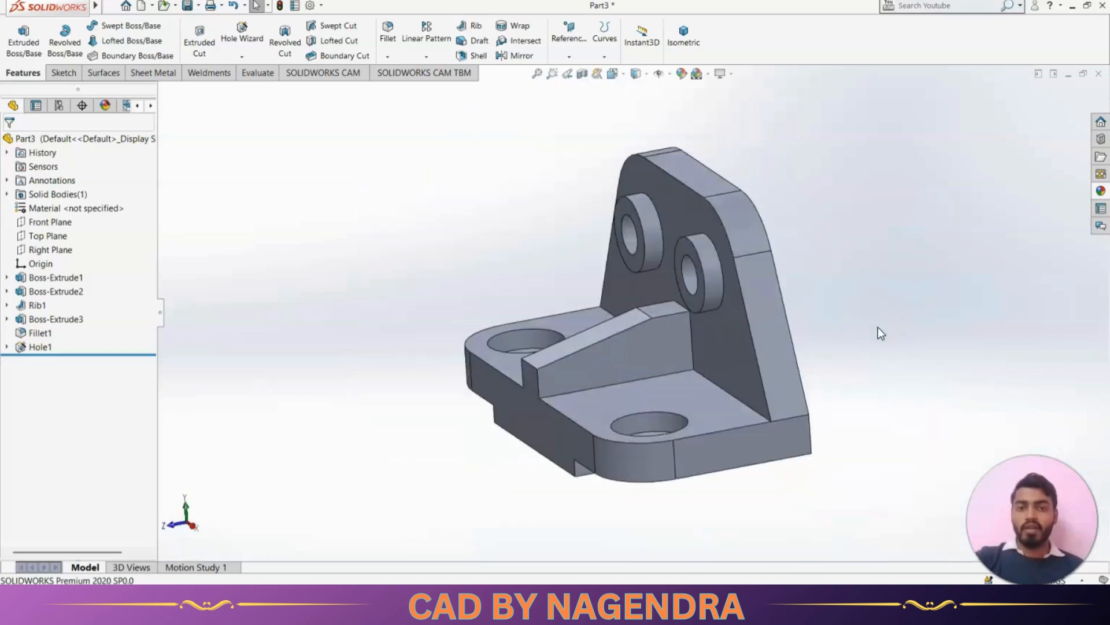
pyautogui.click(817, 364)
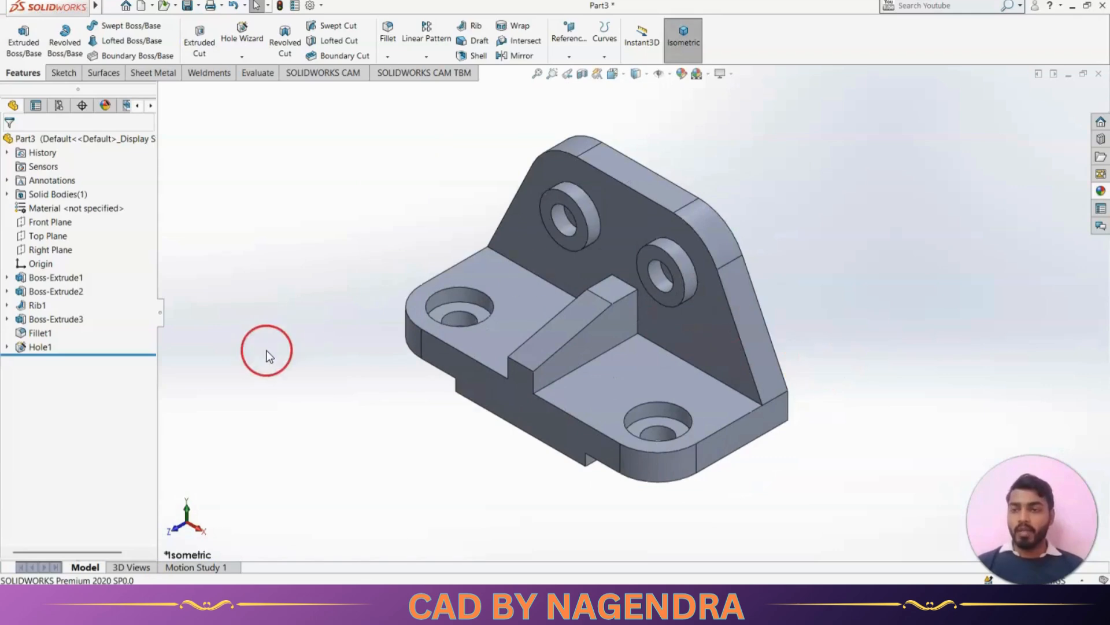
# Apply a teal-green colour appearance to the whole part
pyautogui.rightClick(89, 136)
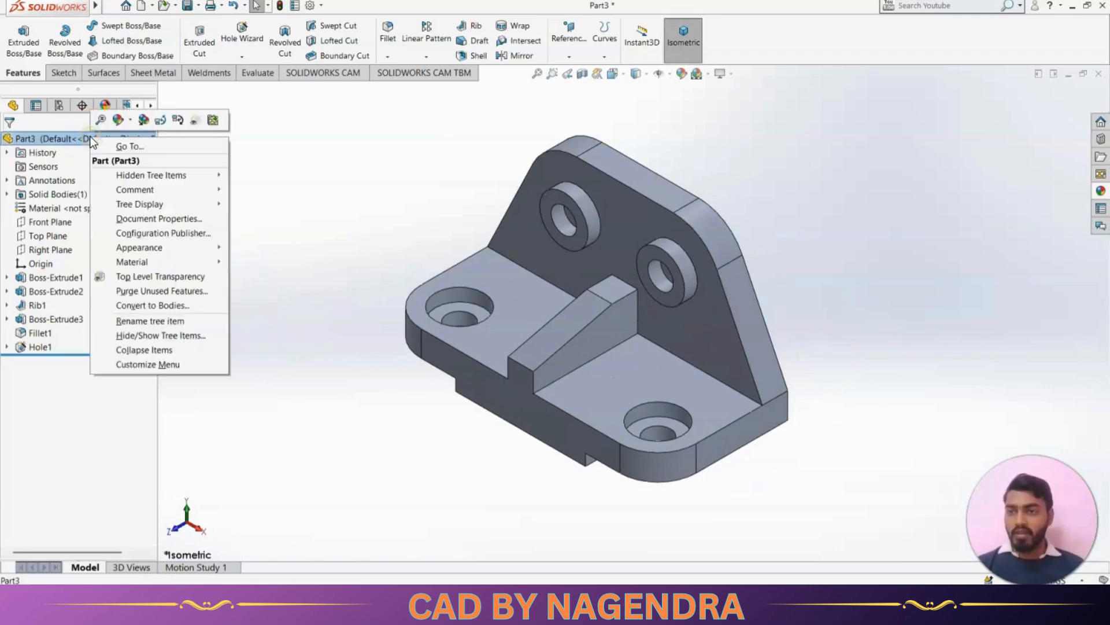
pyautogui.click(119, 121)
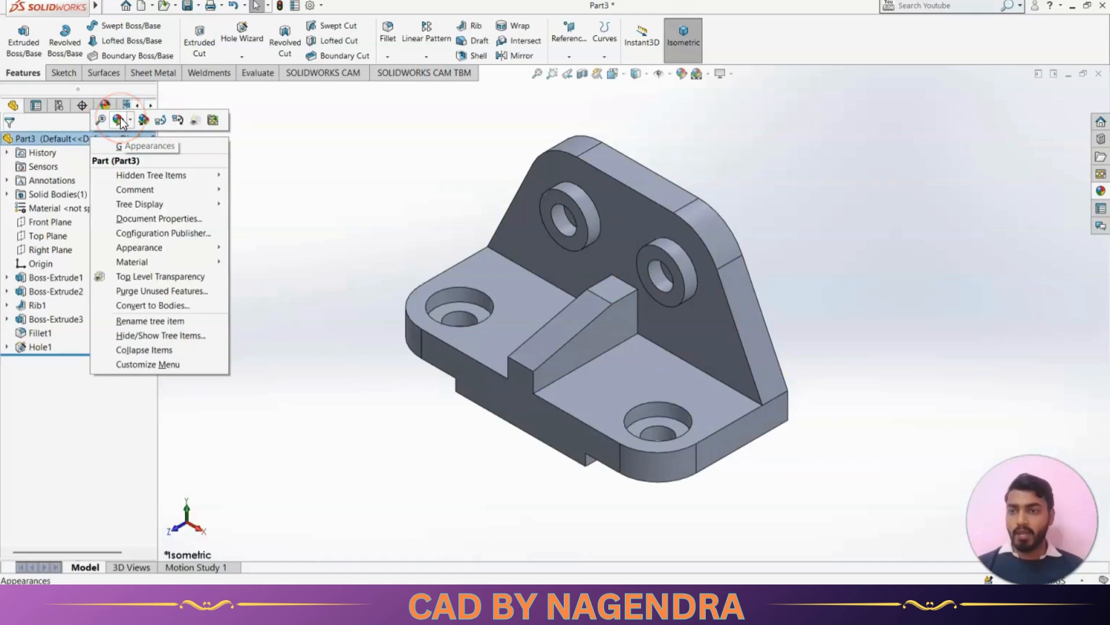
pyautogui.click(117, 119)
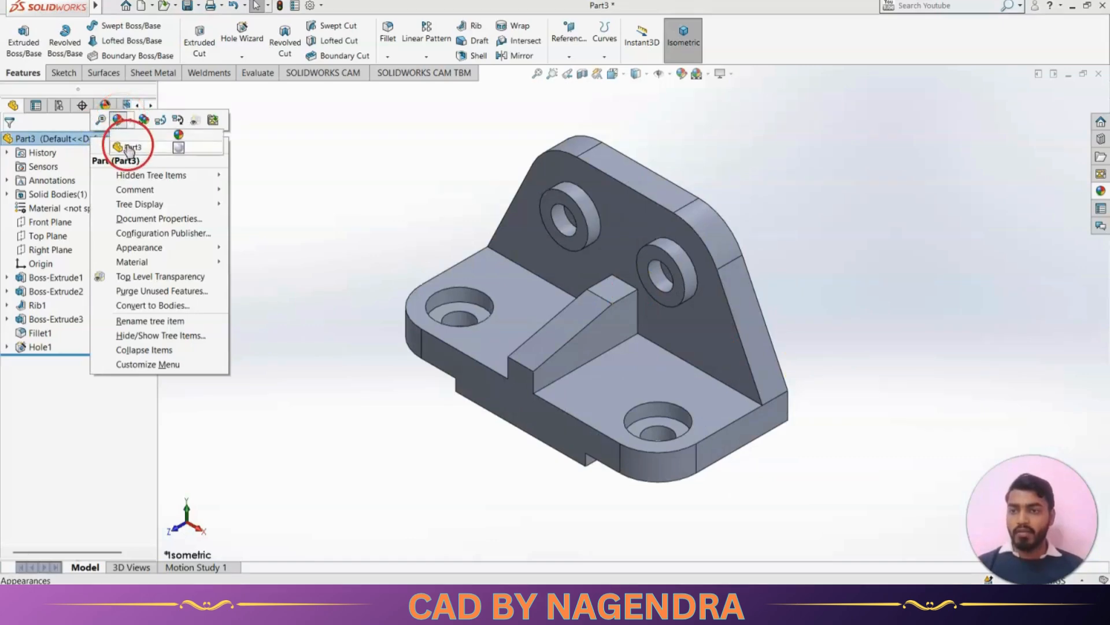
pyautogui.click(128, 149)
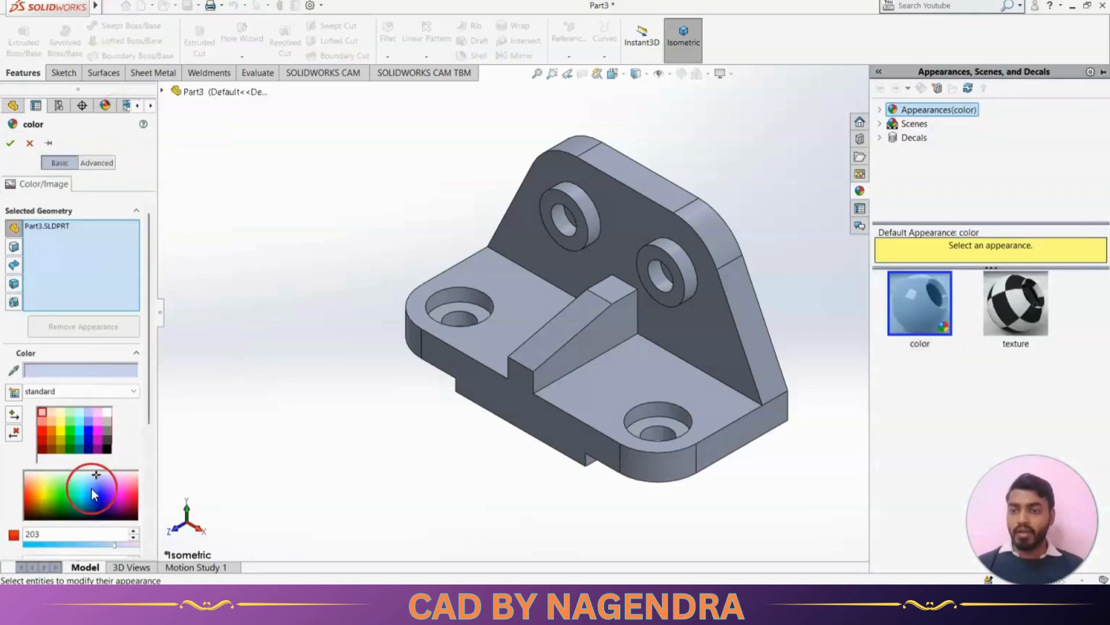
pyautogui.click(74, 490)
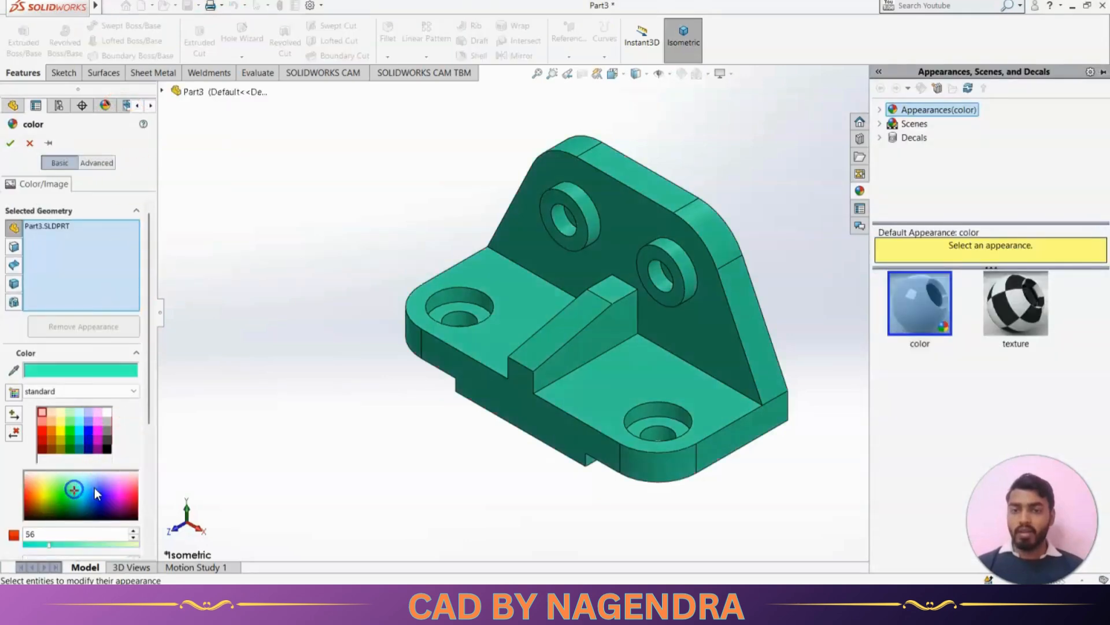
pyautogui.click(11, 144)
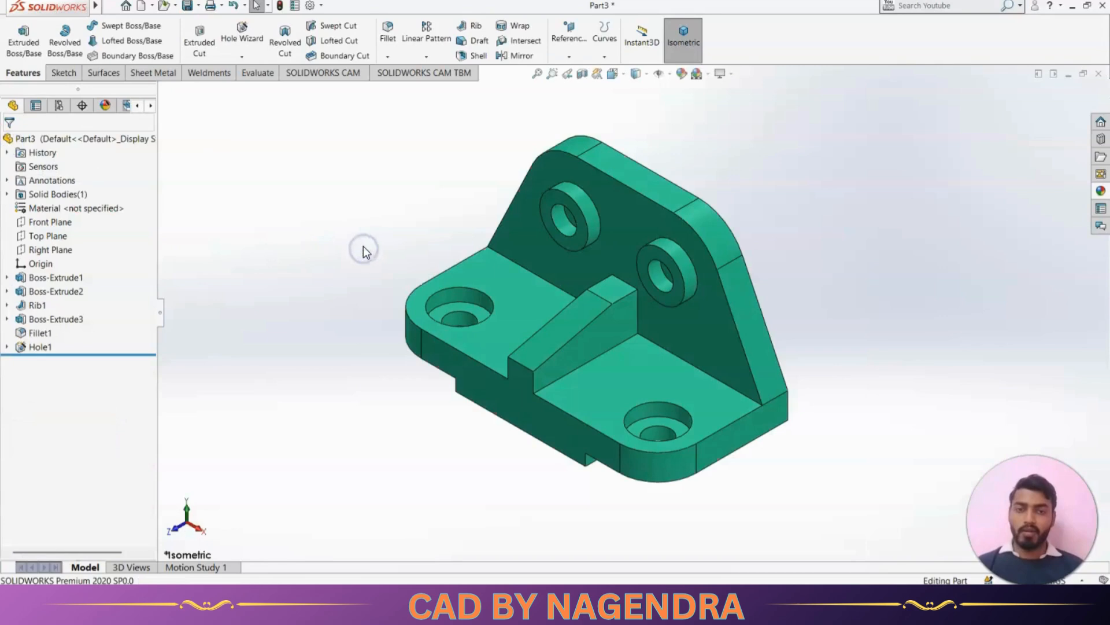